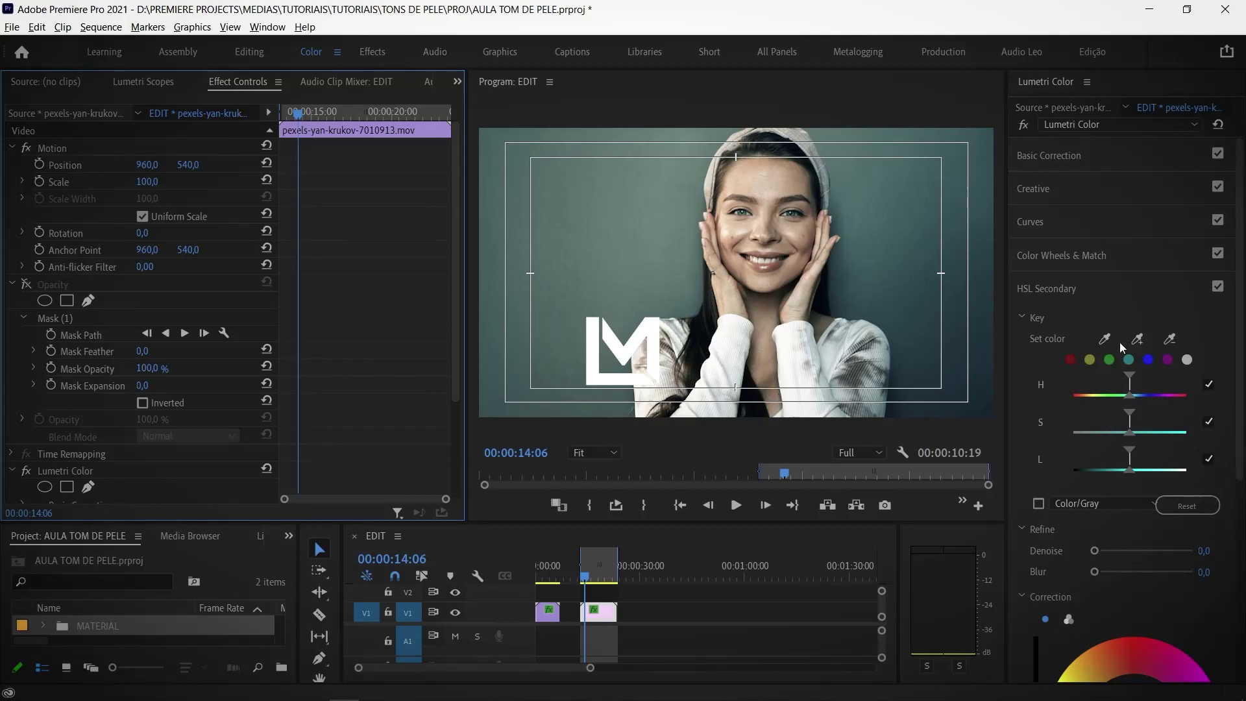
# Sample a key colour with the Set color eyedropper, then uncheck HSL Secondary to restore the full-colour portrait
pyautogui.click(1104, 341)
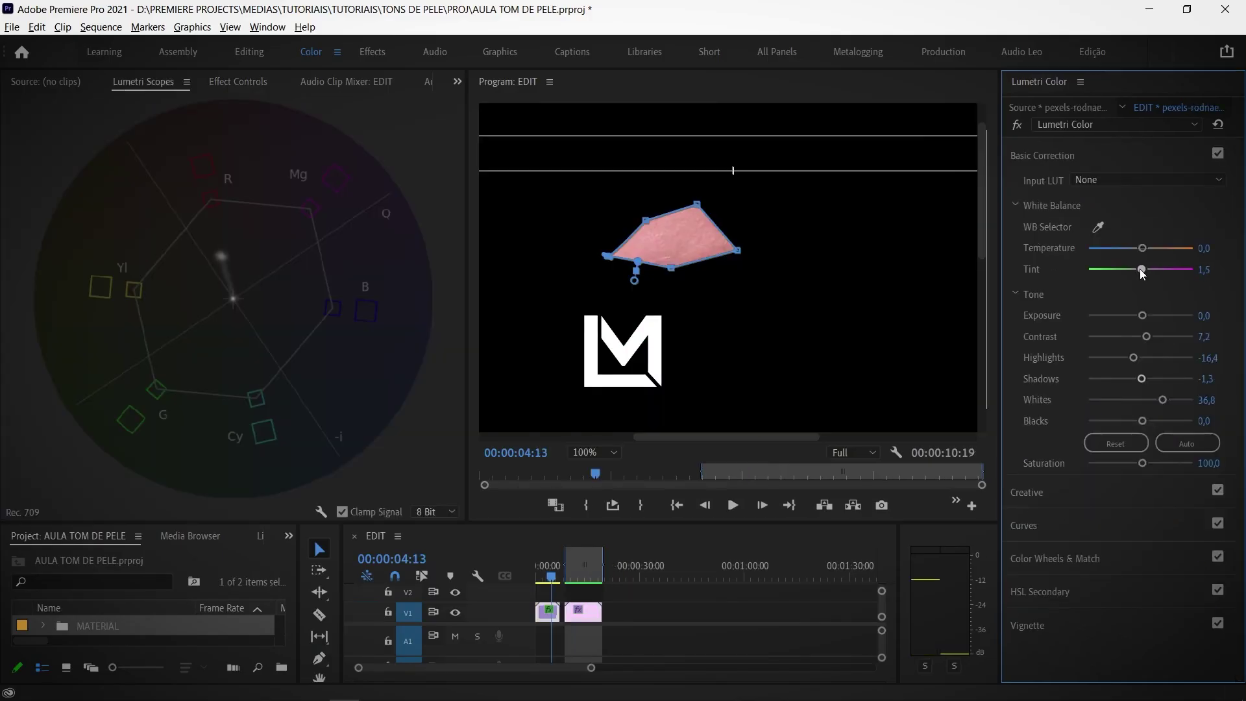
pyautogui.moveTo(1140, 269); pyautogui.dragTo(1124, 268)
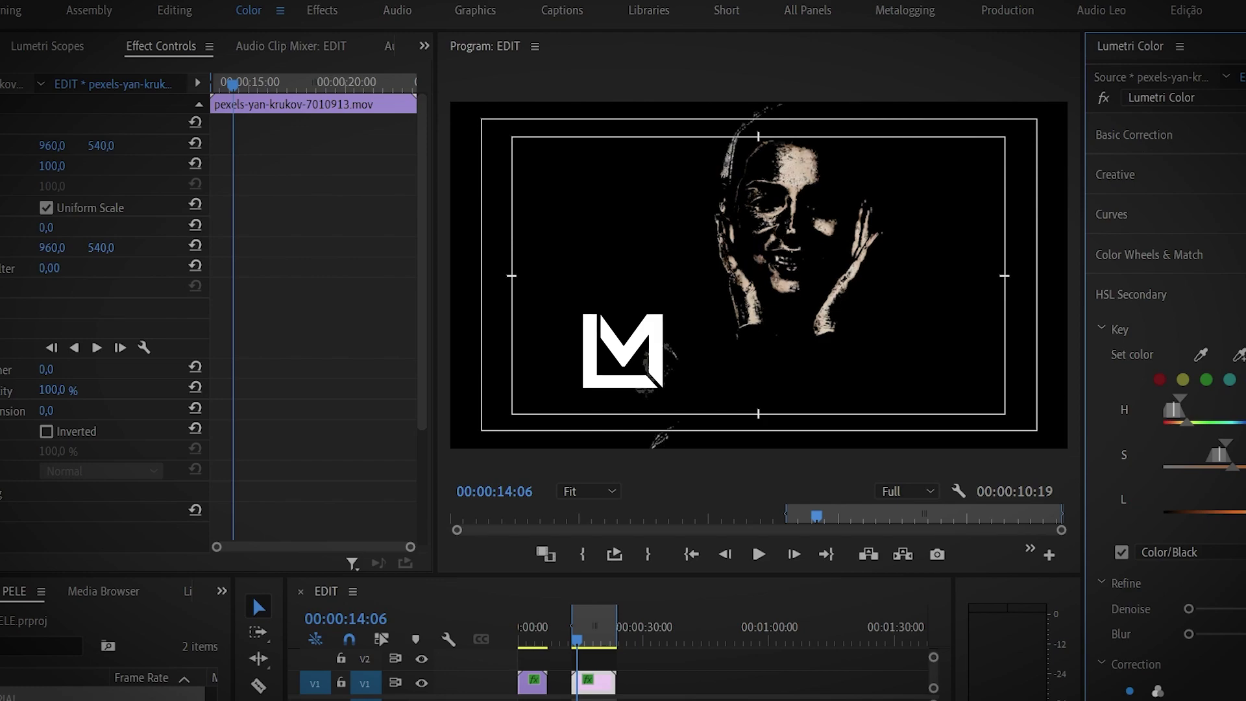
pyautogui.click(1219, 171)
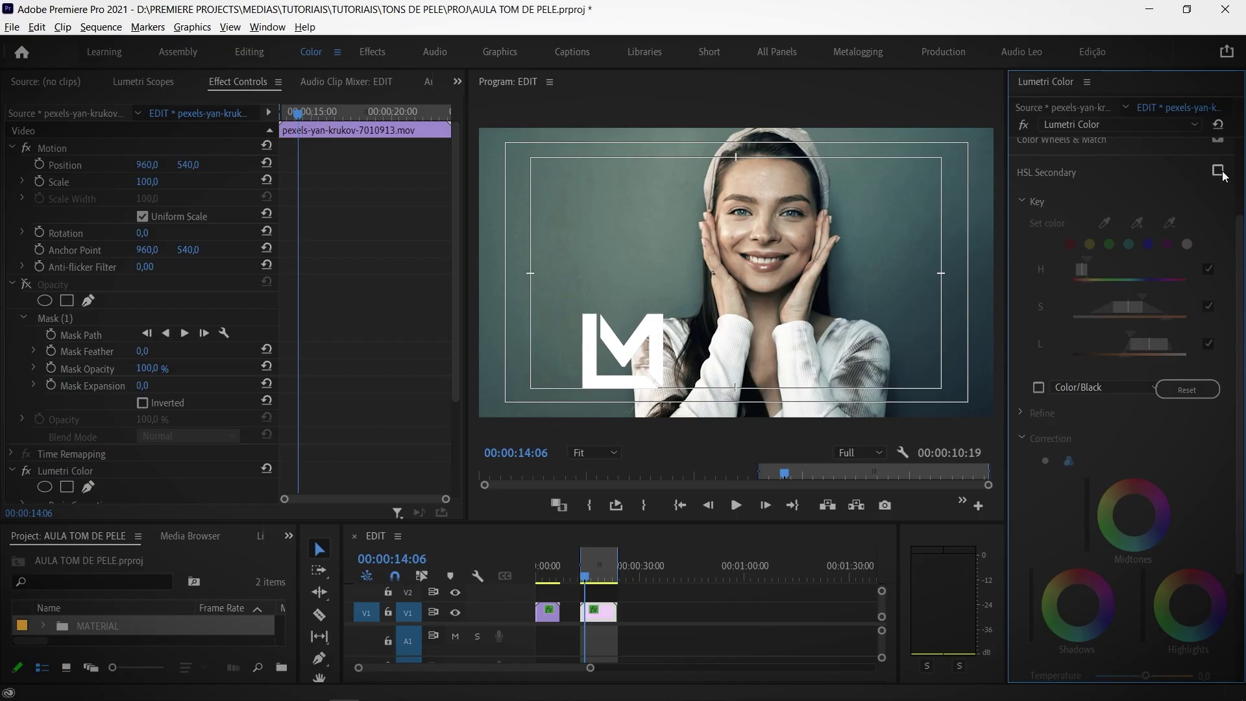
# Re-check HSL Secondary in Lumetri Color to reapply the correction
pyautogui.click(1219, 171)
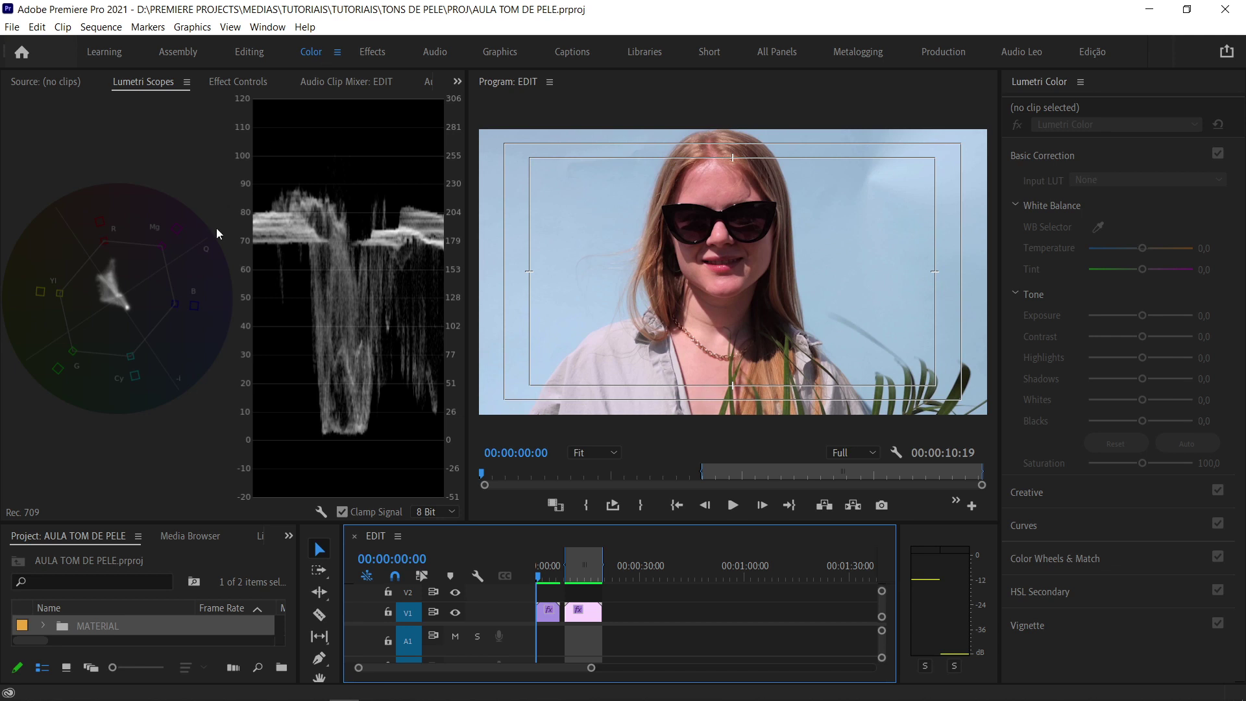
# Toggle Vectorscope YUV off and back on in the Lumetri Scopes display options
pyautogui.rightClick(275, 292)
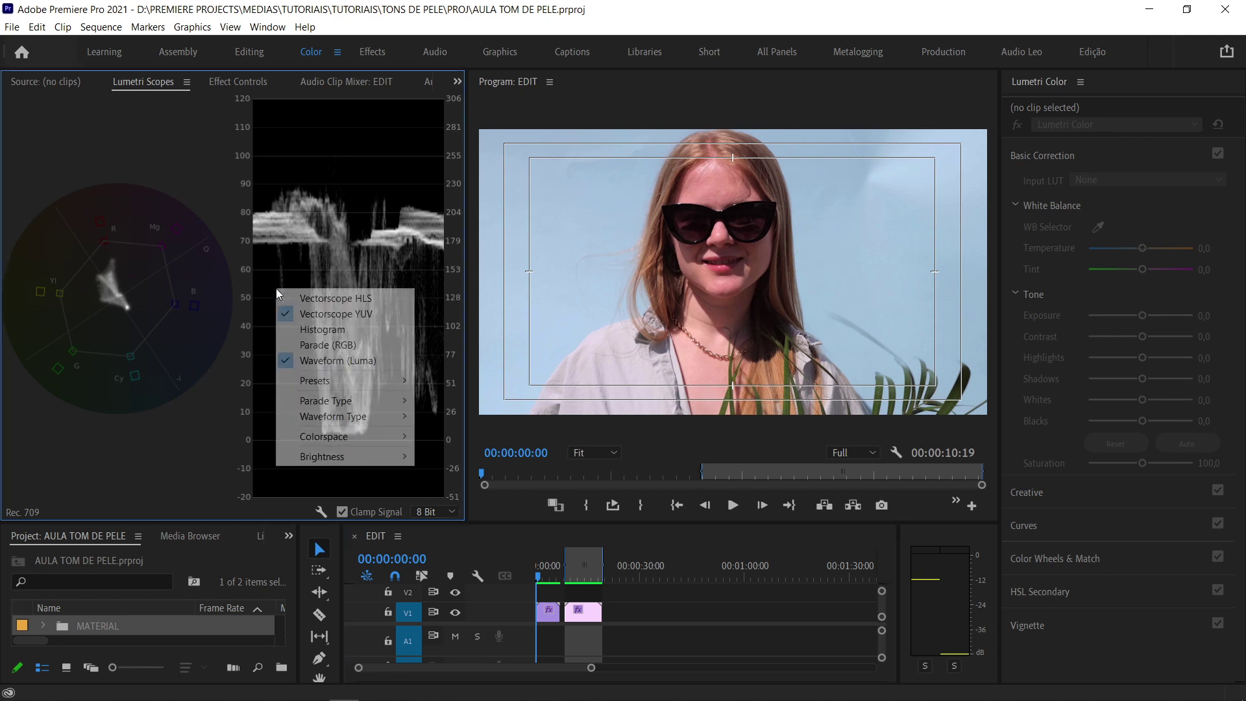
pyautogui.click(333, 314)
pyautogui.rightClick(333, 316)
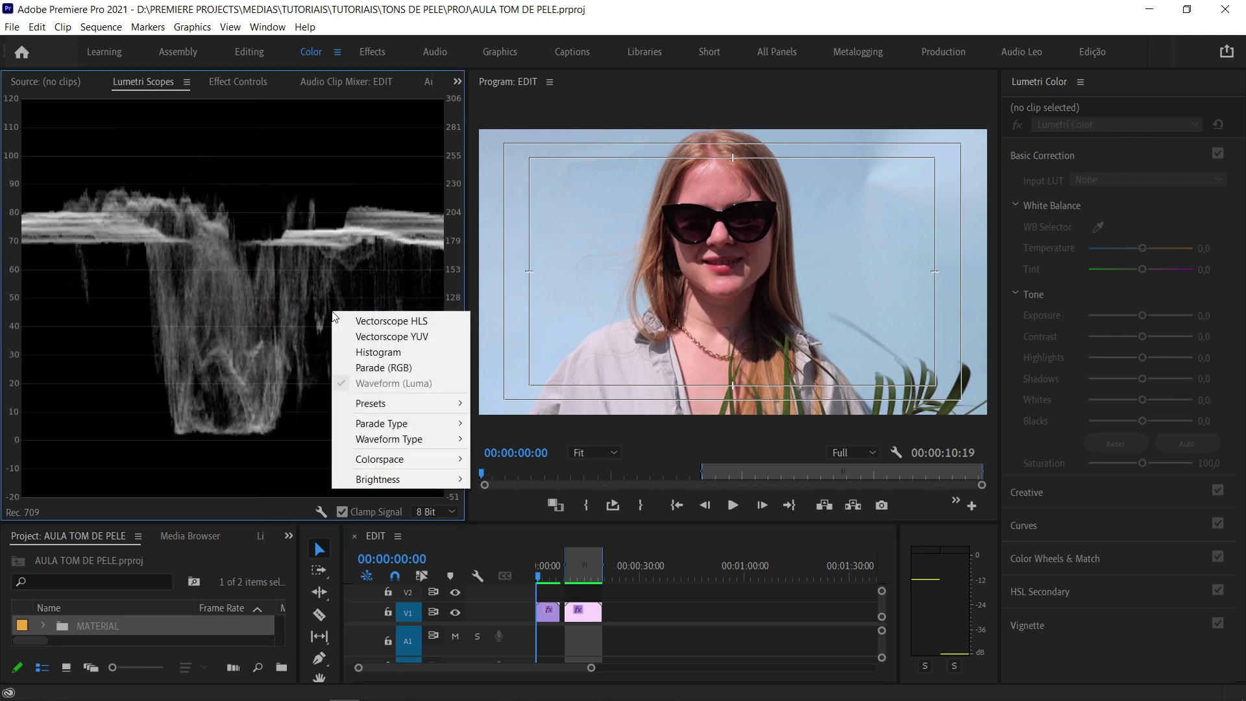
pyautogui.click(374, 336)
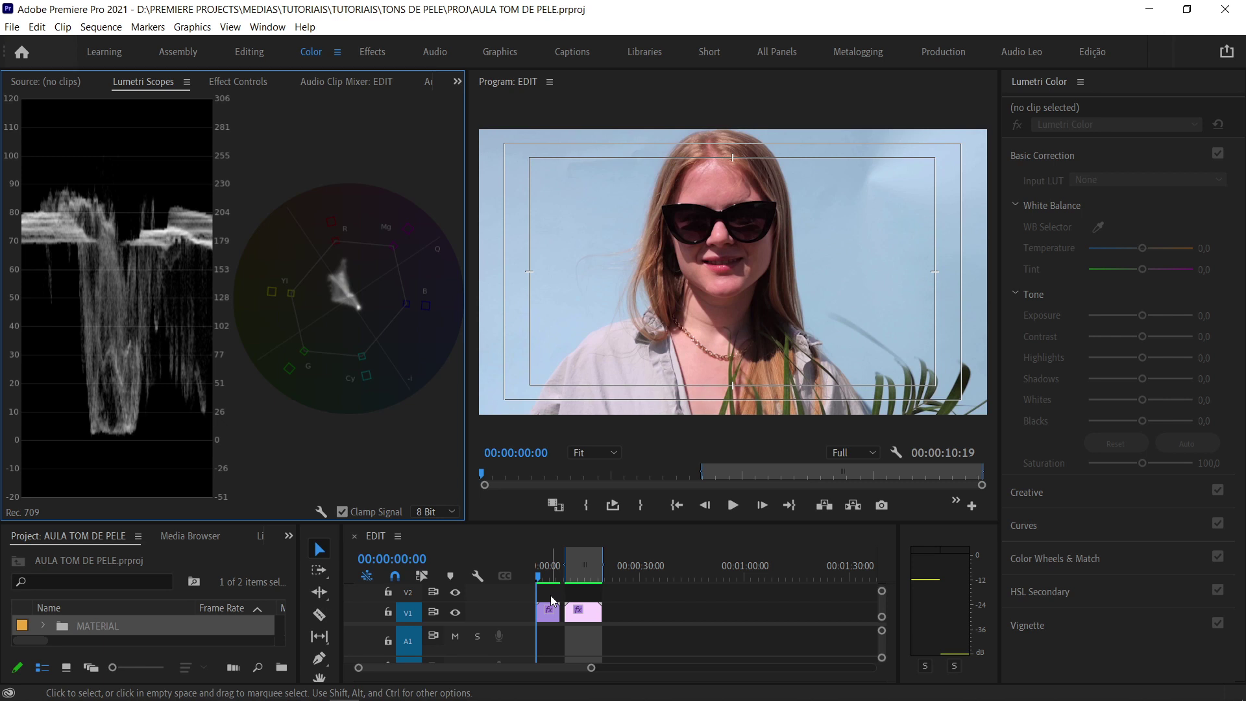
# Select the sunglasses clip, hide Vectorscope YUV, and toggle the Lumetri Color bypass to compare
pyautogui.click(553, 601)
pyautogui.click(551, 577)
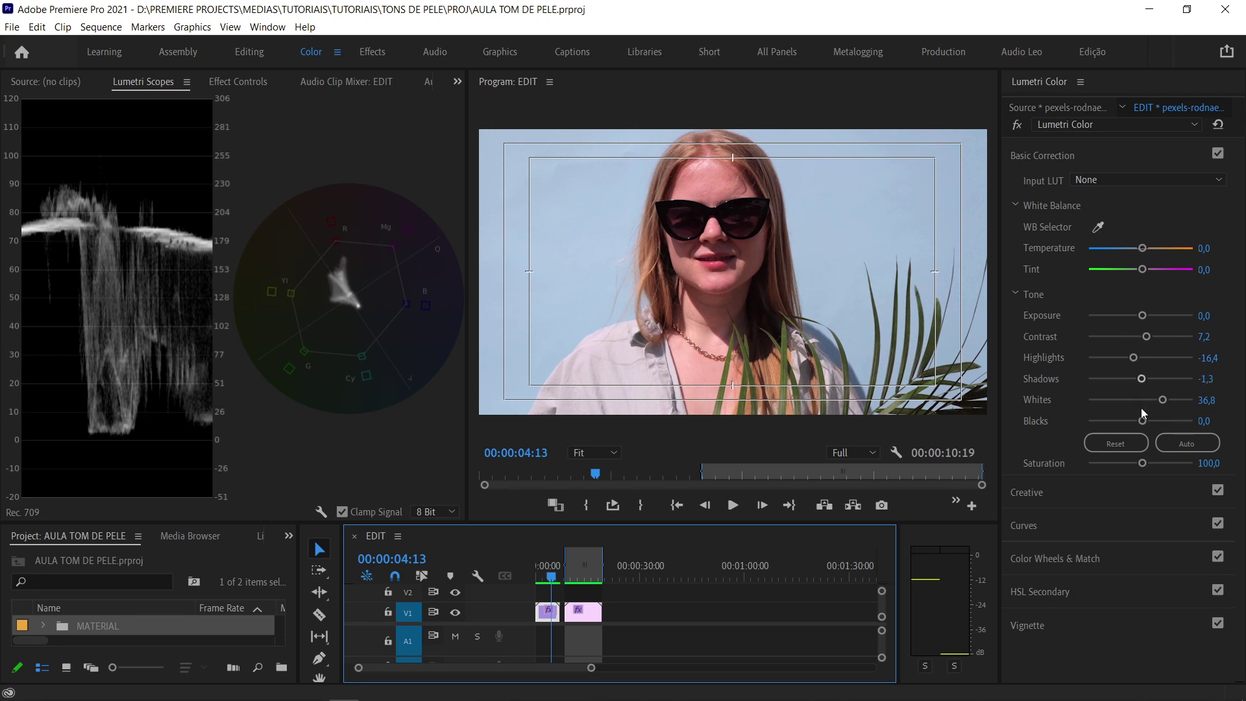
pyautogui.rightClick(128, 263)
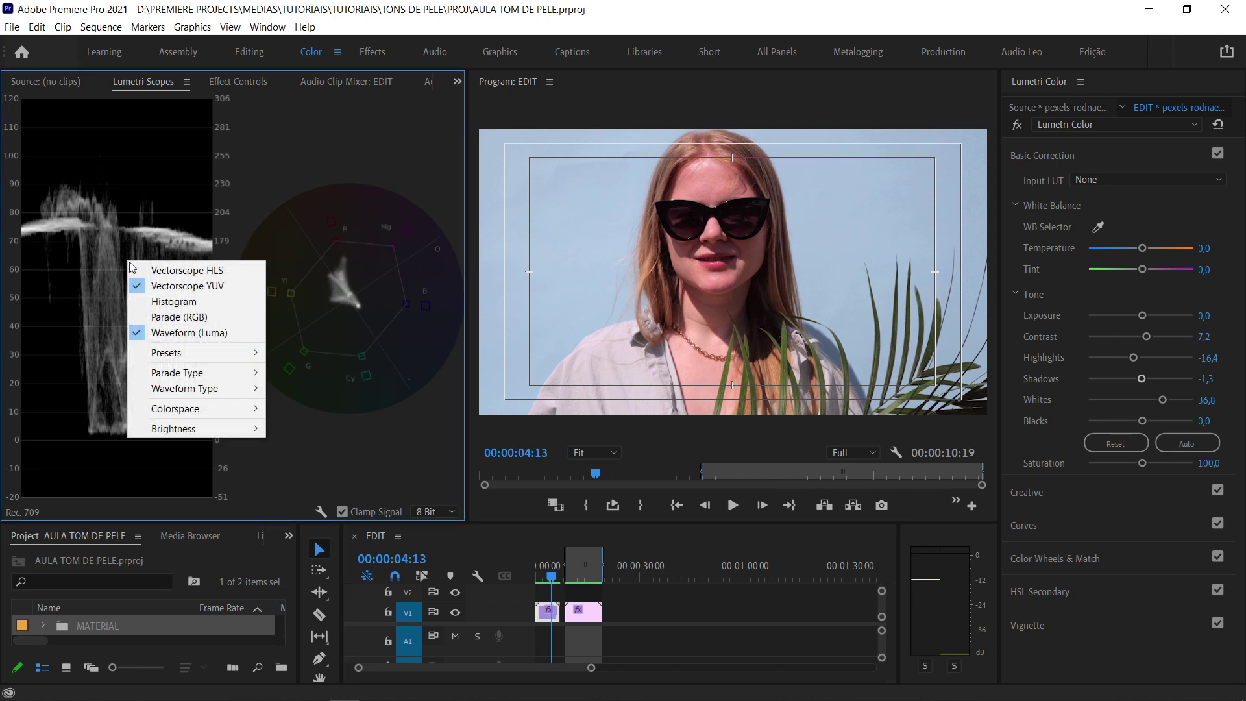
pyautogui.click(162, 286)
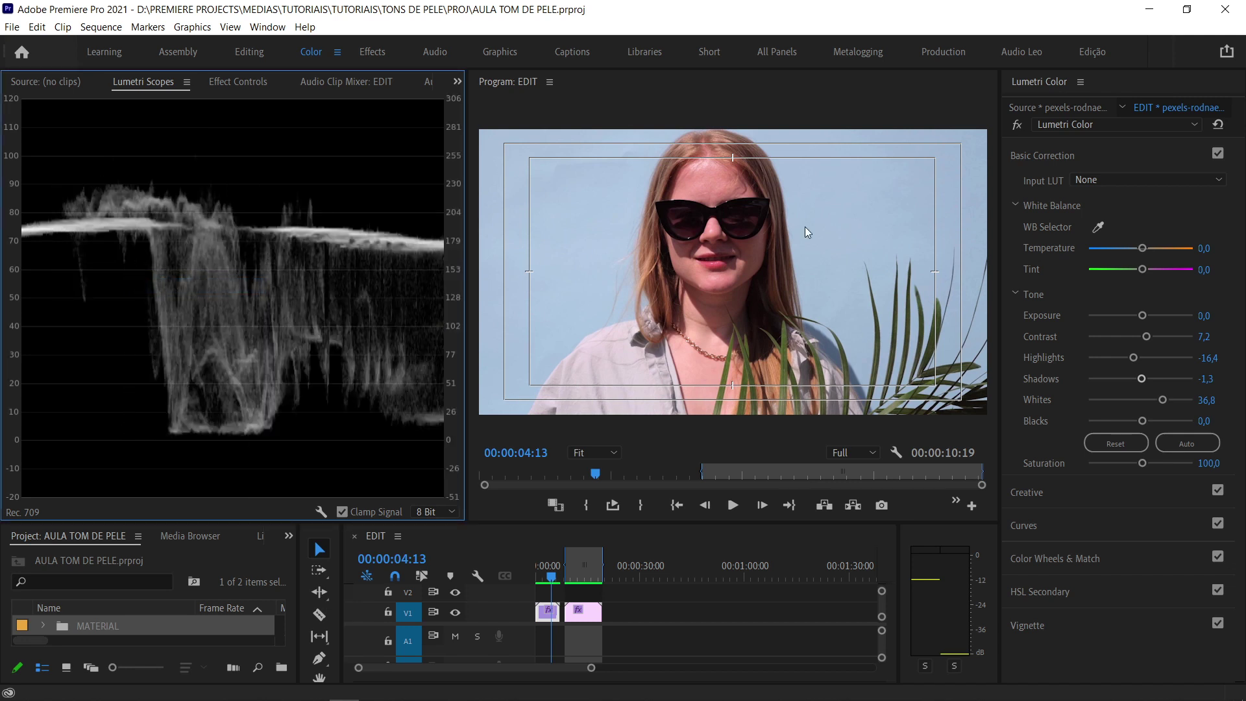
pyautogui.click(1017, 126)
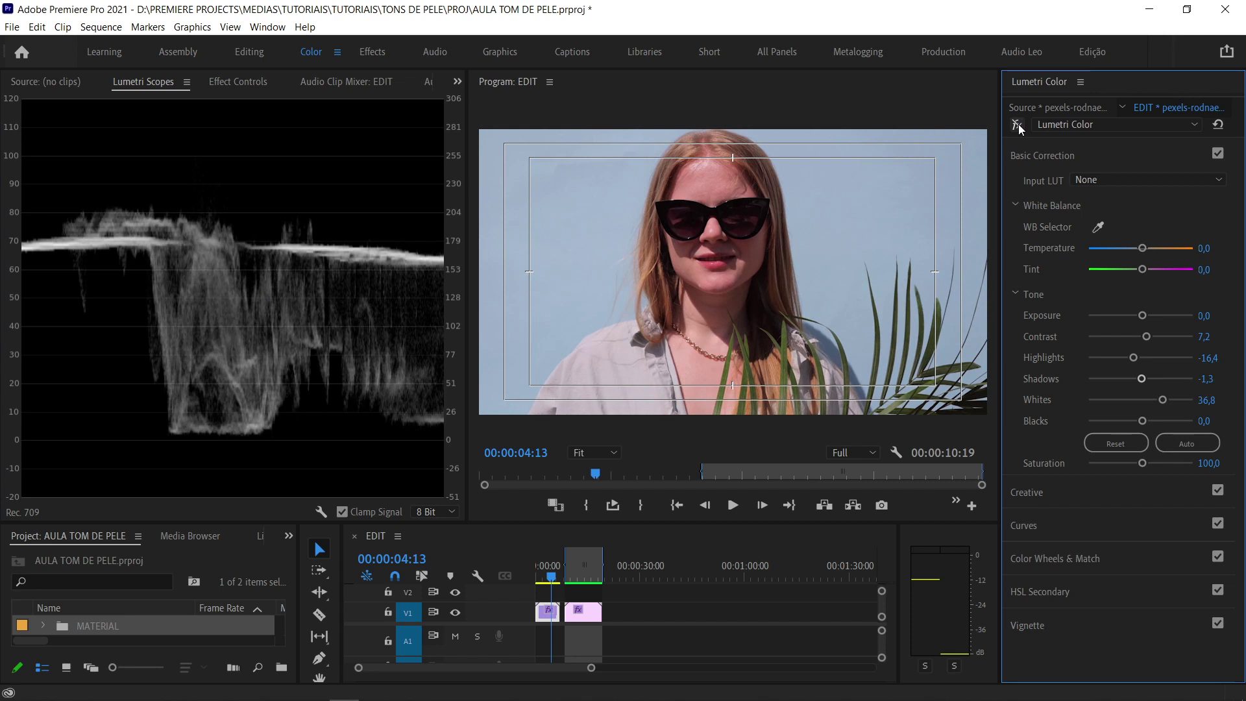
pyautogui.click(1018, 126)
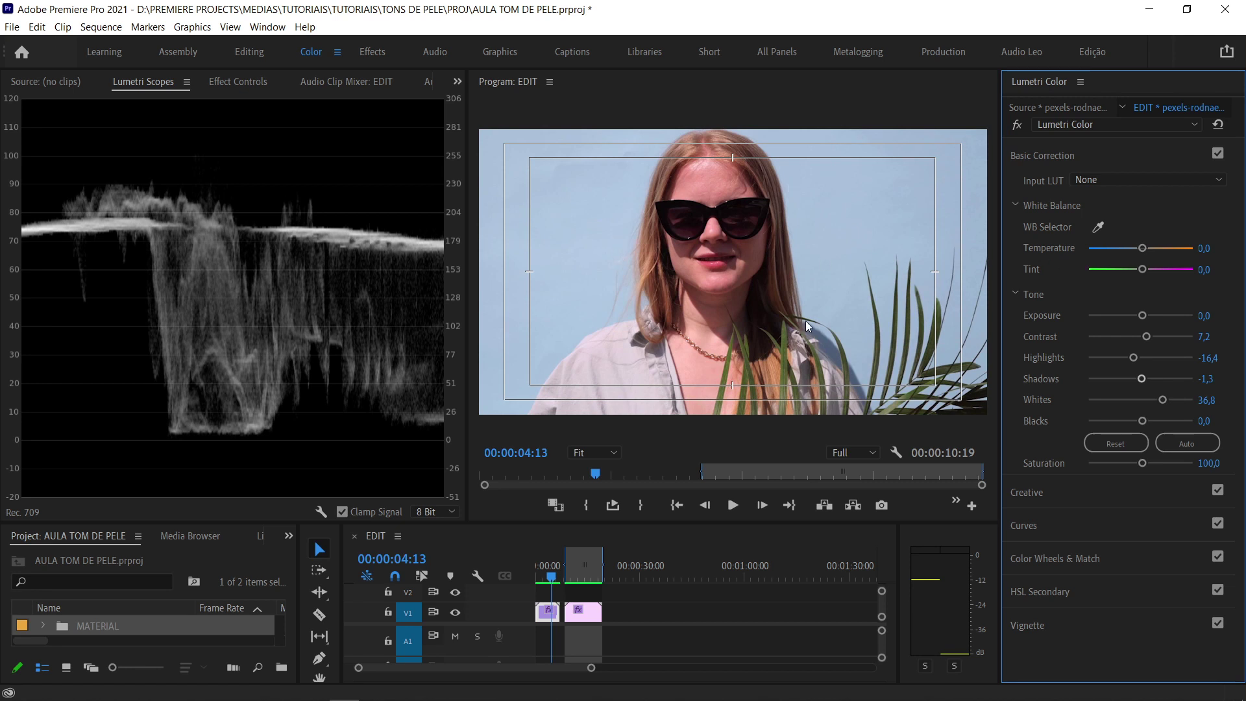
# Check Vectorscope YUV and uncheck Waveform (Luma) in the Lumetri Scopes options
pyautogui.rightClick(196, 228)
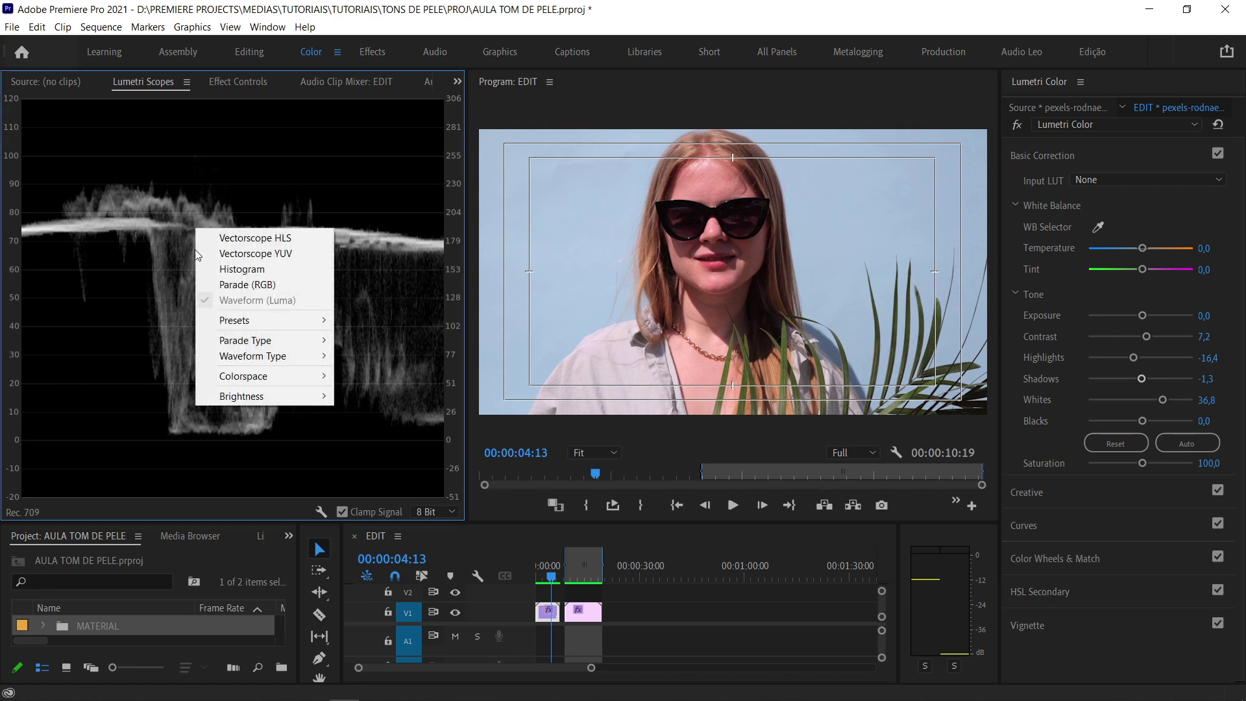
pyautogui.click(238, 253)
pyautogui.rightClick(185, 269)
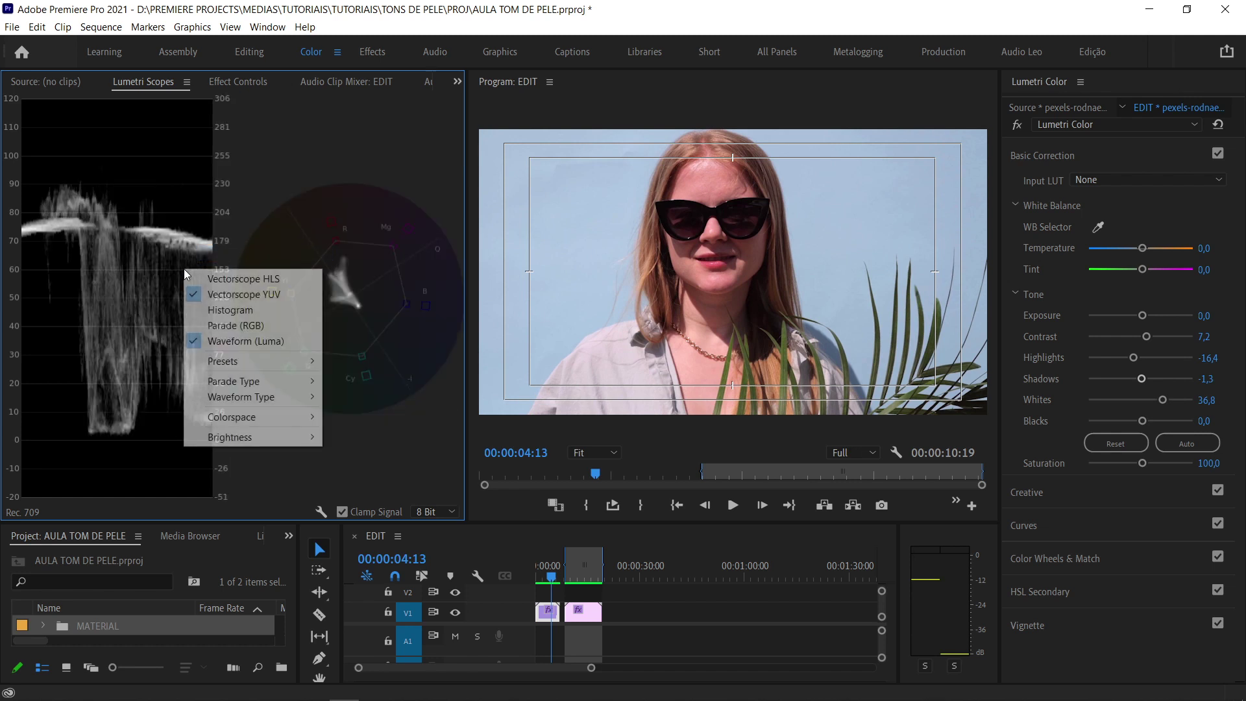
pyautogui.click(241, 346)
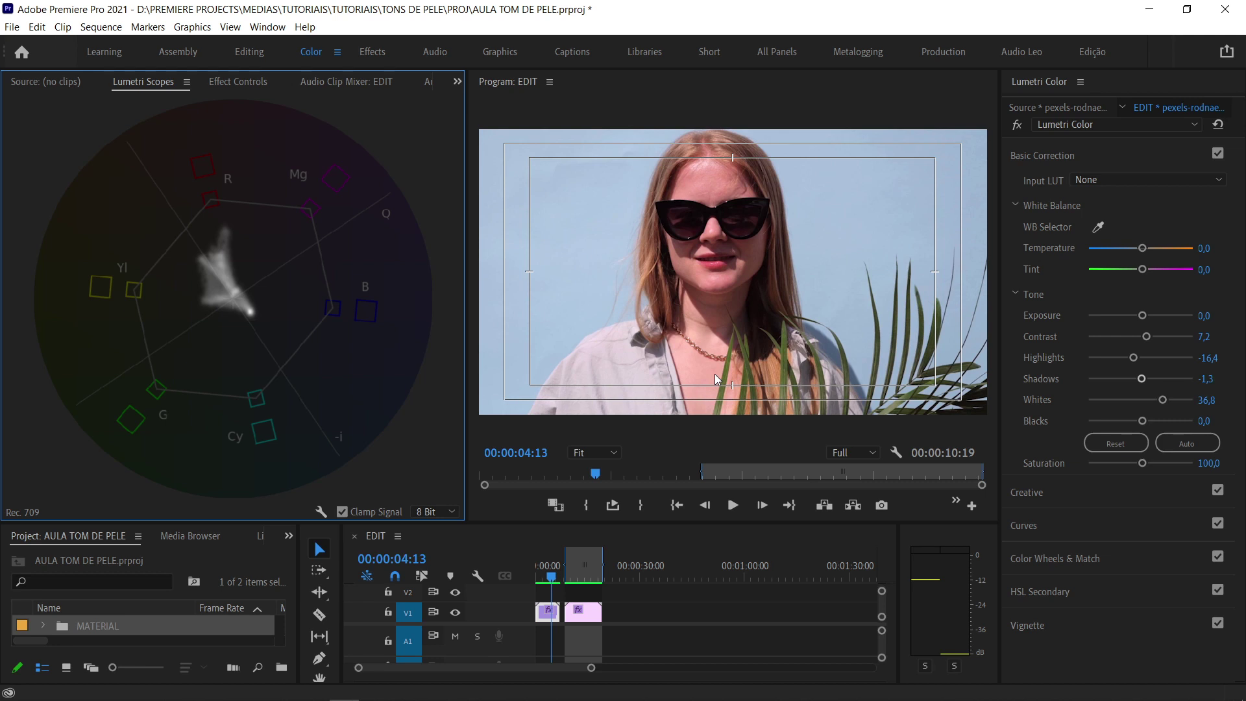
pyautogui.click(715, 374)
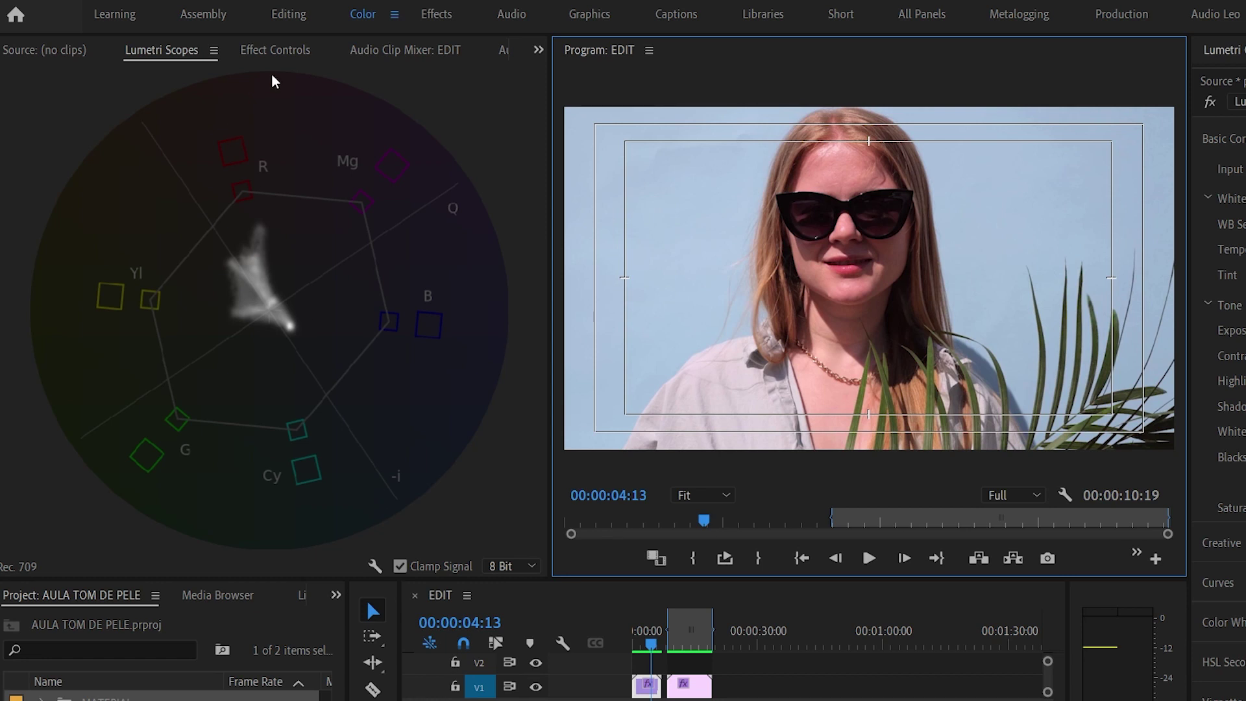
# Draw a closed freeform Opacity pen mask around a small forehead patch
pyautogui.click(283, 57)
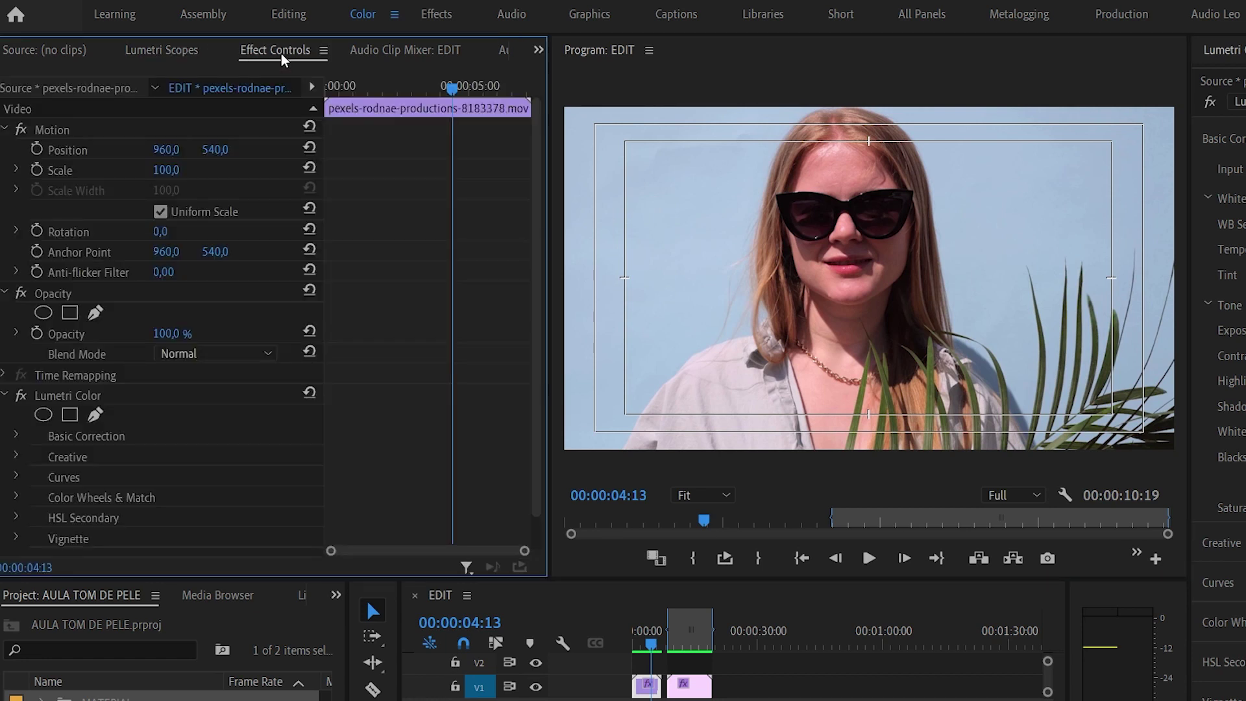
pyautogui.click(96, 313)
pyautogui.click(808, 184)
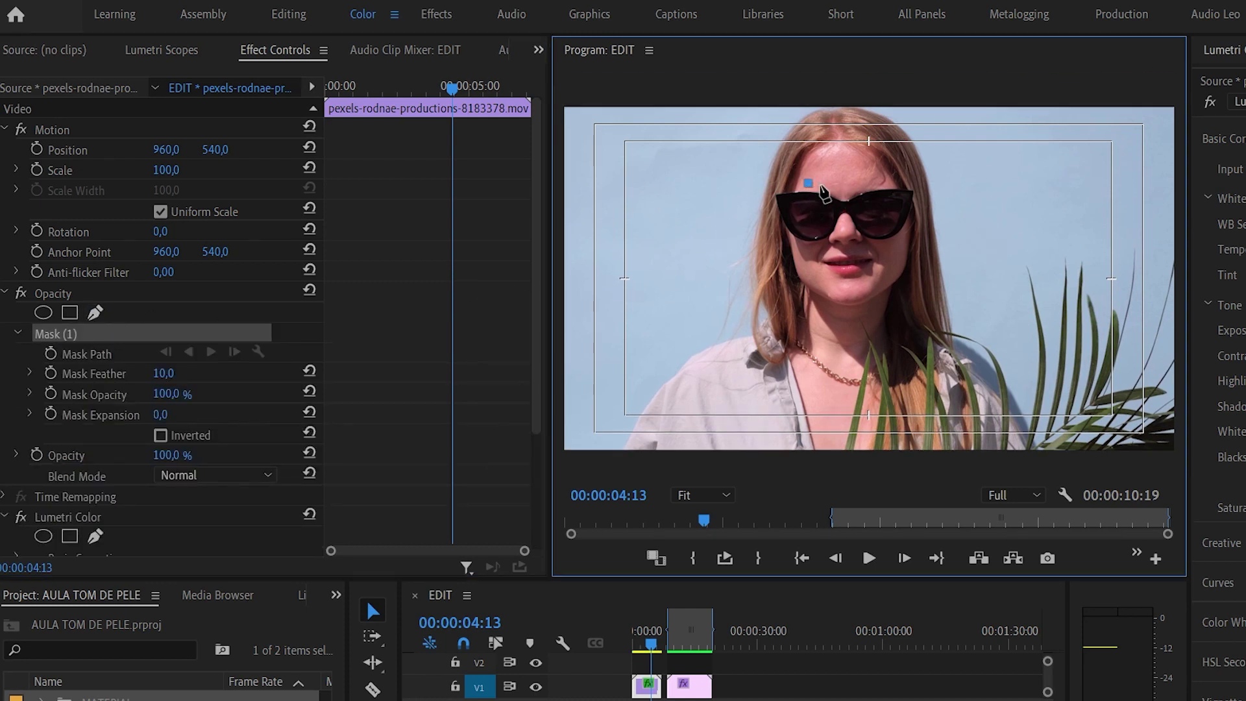
pyautogui.click(839, 189)
pyautogui.click(870, 180)
pyautogui.click(851, 157)
pyautogui.click(825, 165)
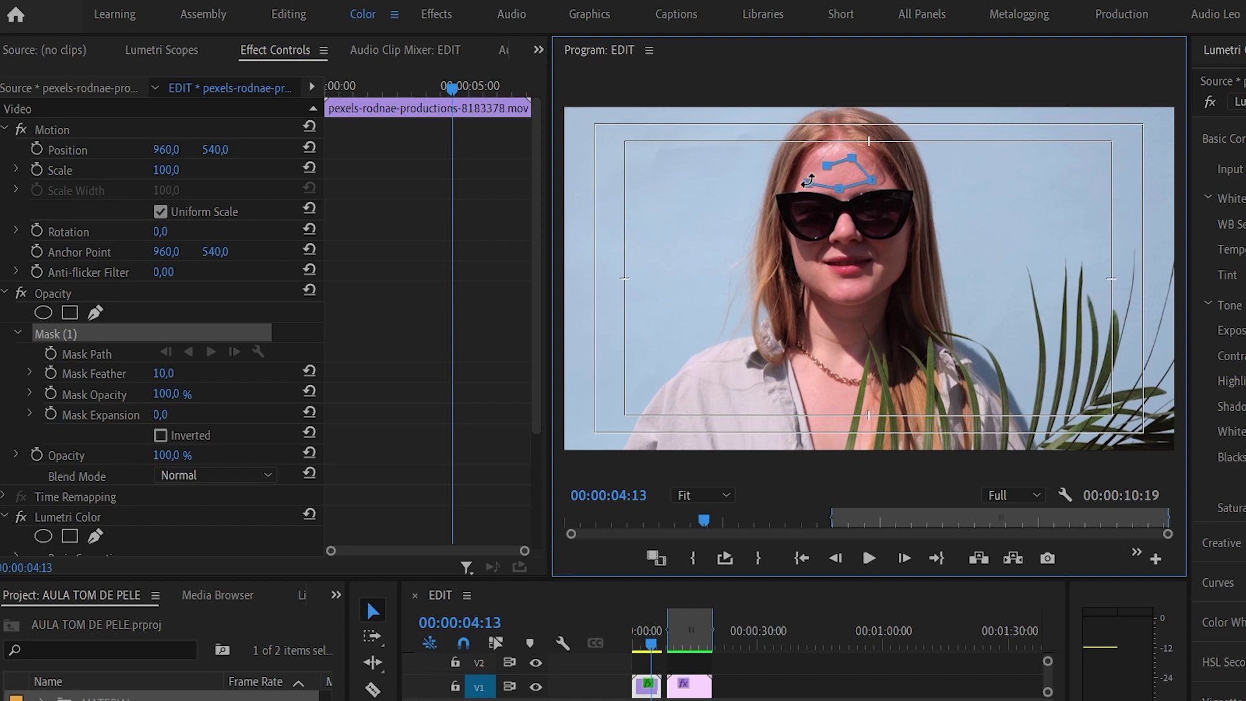
pyautogui.click(808, 184)
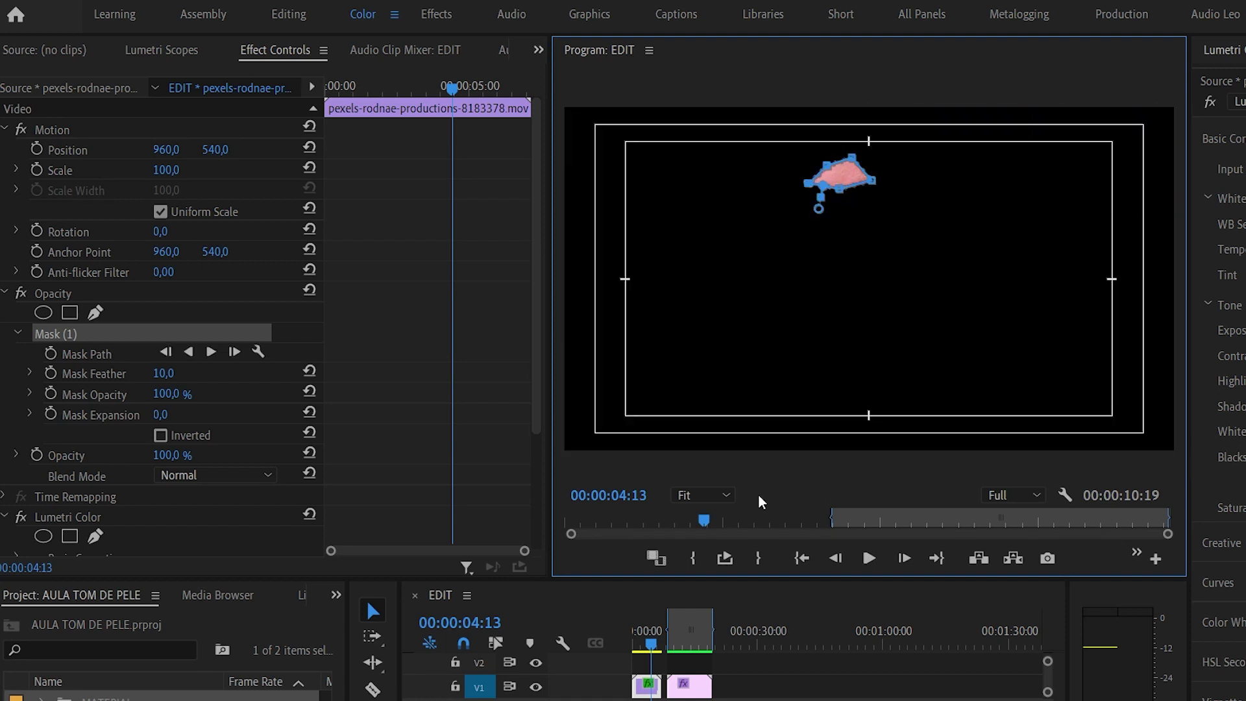
# Set the monitor zoom to 100%, set Mask Feather to 0, and return to Lumetri Scopes
pyautogui.click(714, 496)
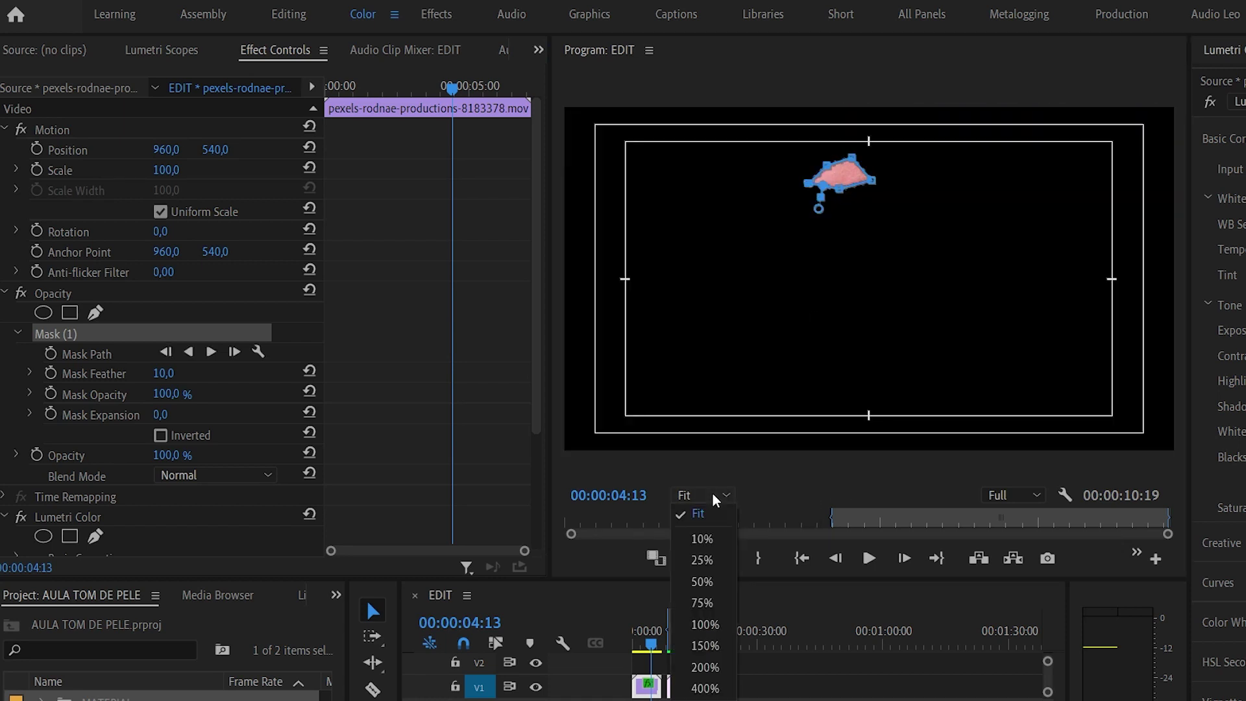
pyautogui.click(712, 624)
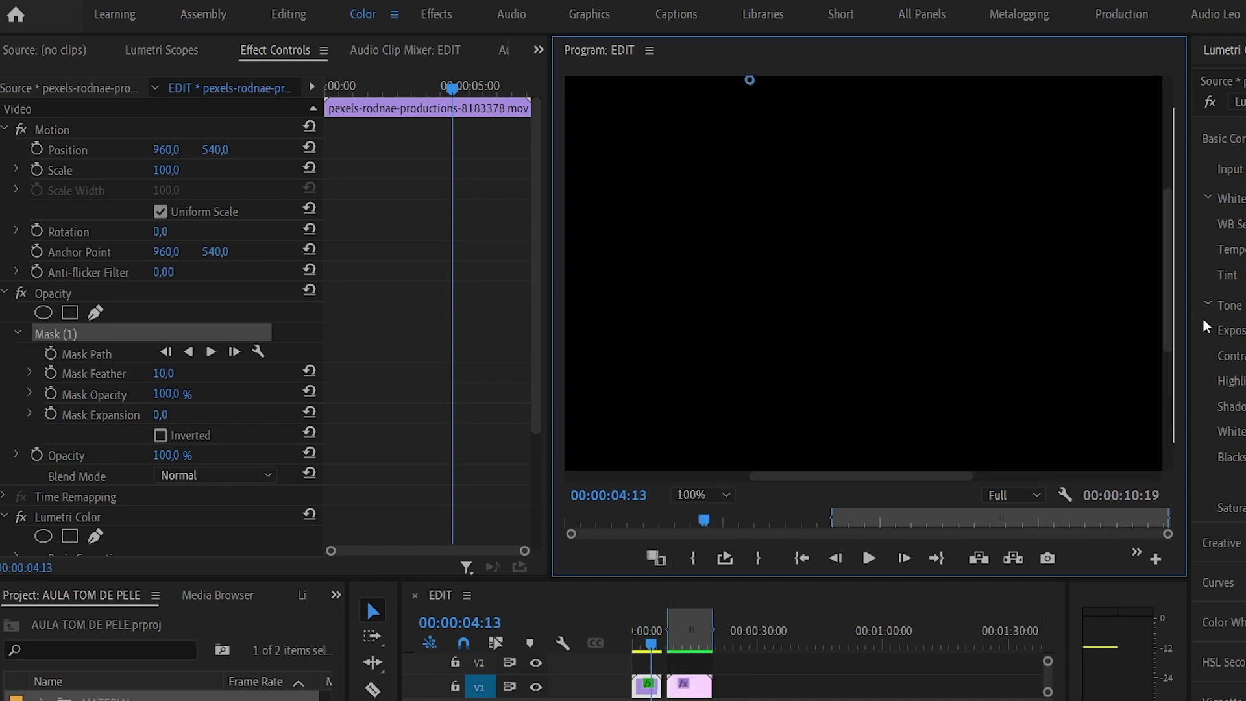
pyautogui.moveTo(1168, 292); pyautogui.dragTo(1160, 199)
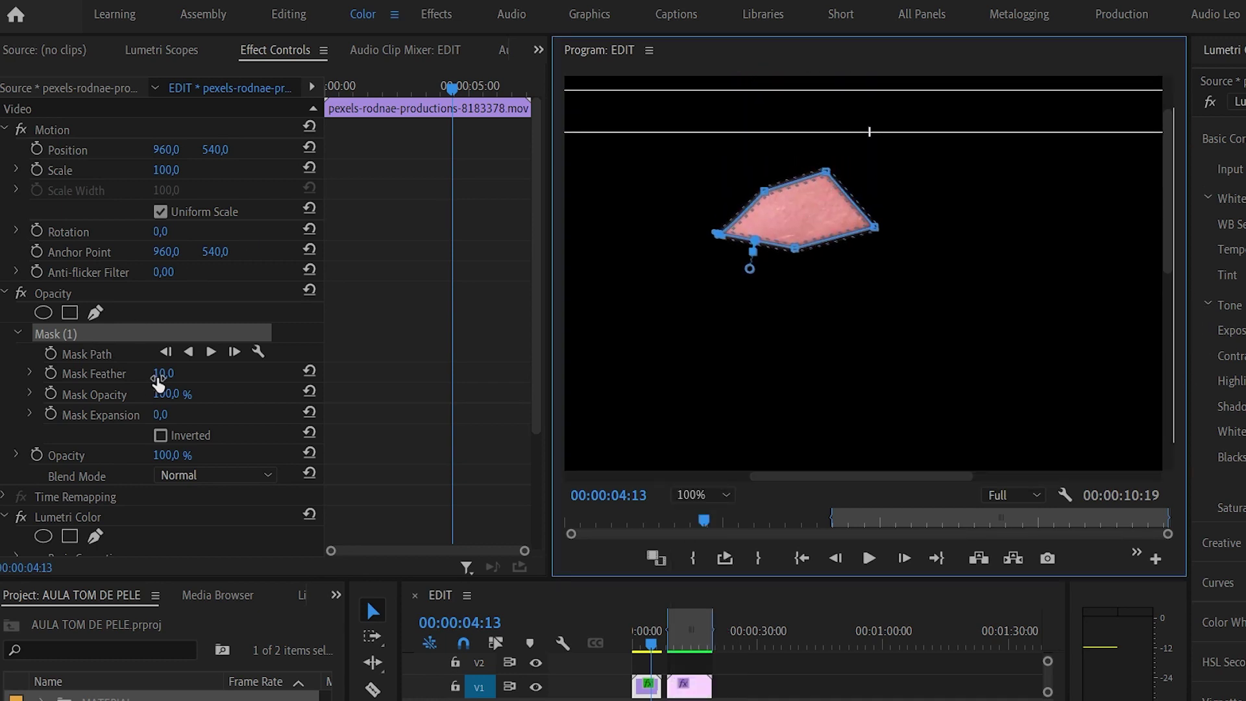
pyautogui.moveTo(163, 374); pyautogui.dragTo(139, 374)
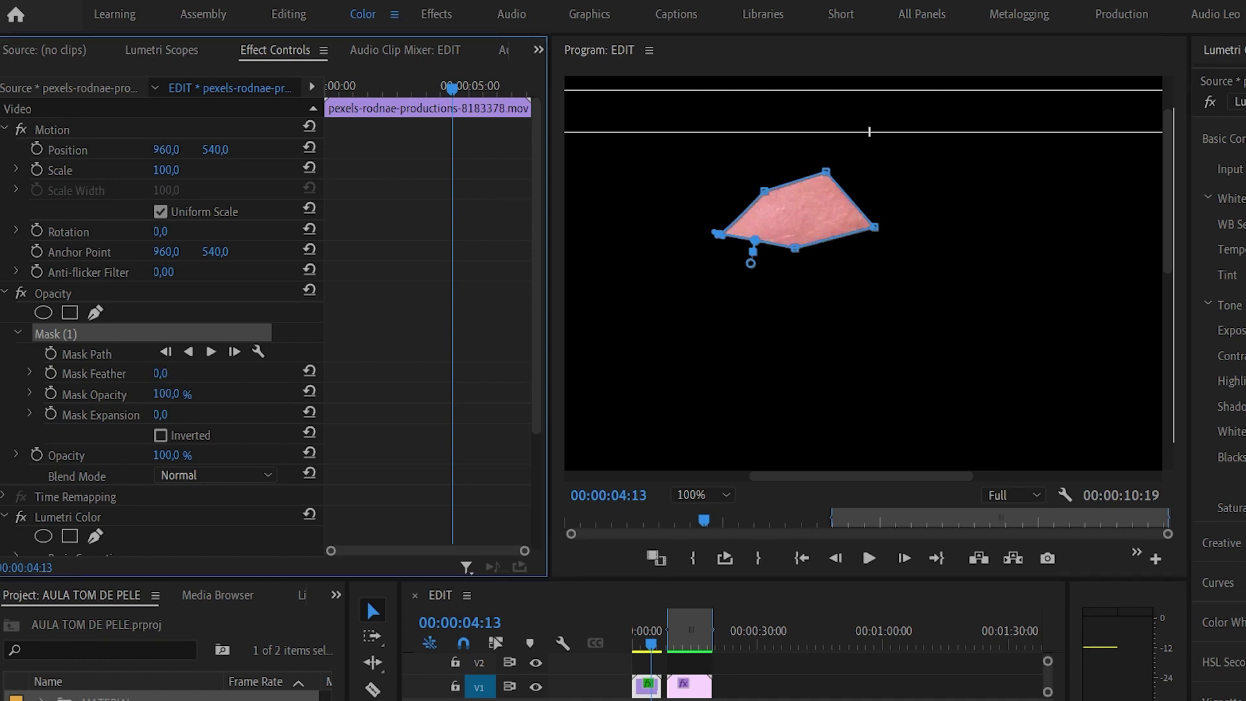
pyautogui.click(182, 57)
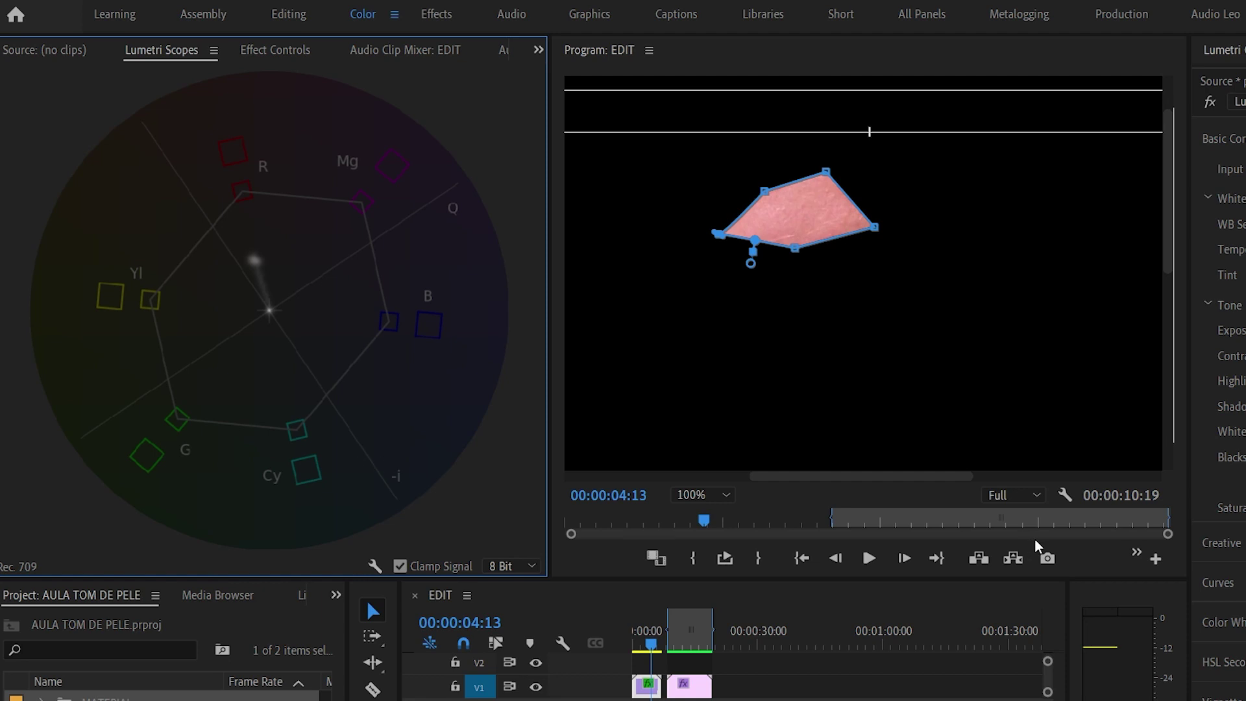
# Turn off the Opacity mask to view the full frame at Fit, then re-enable it
pyautogui.click(271, 52)
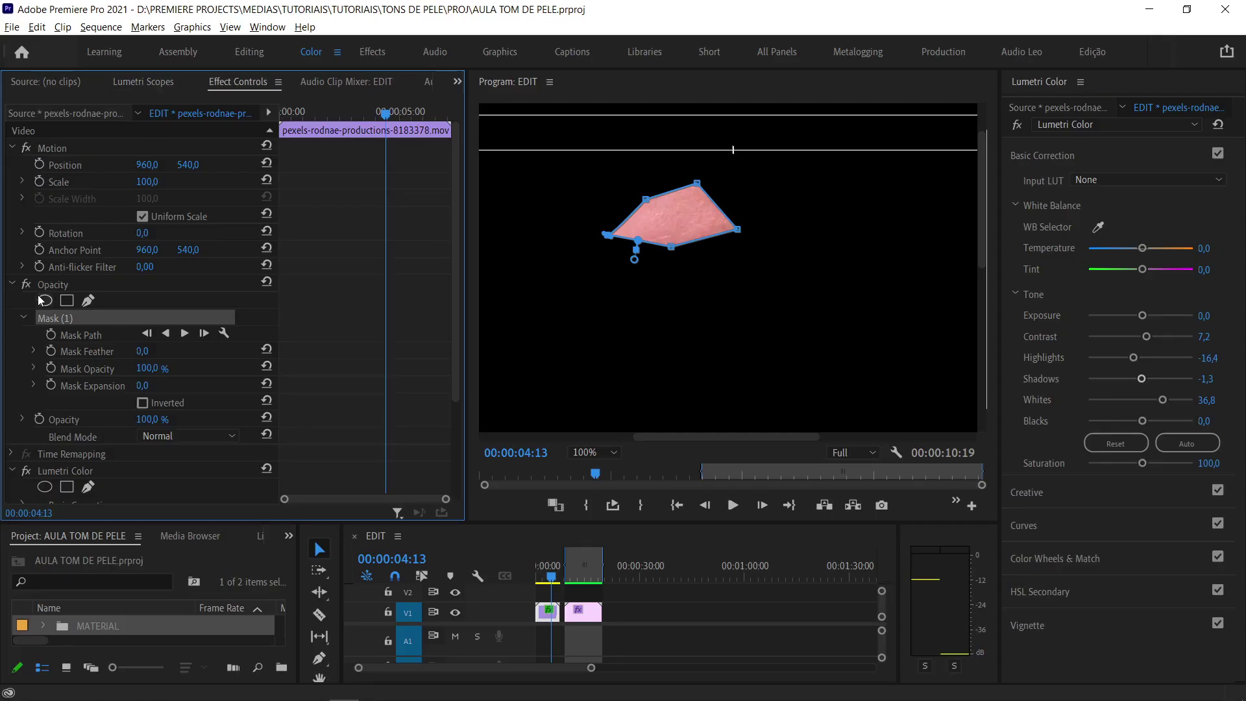
pyautogui.click(26, 284)
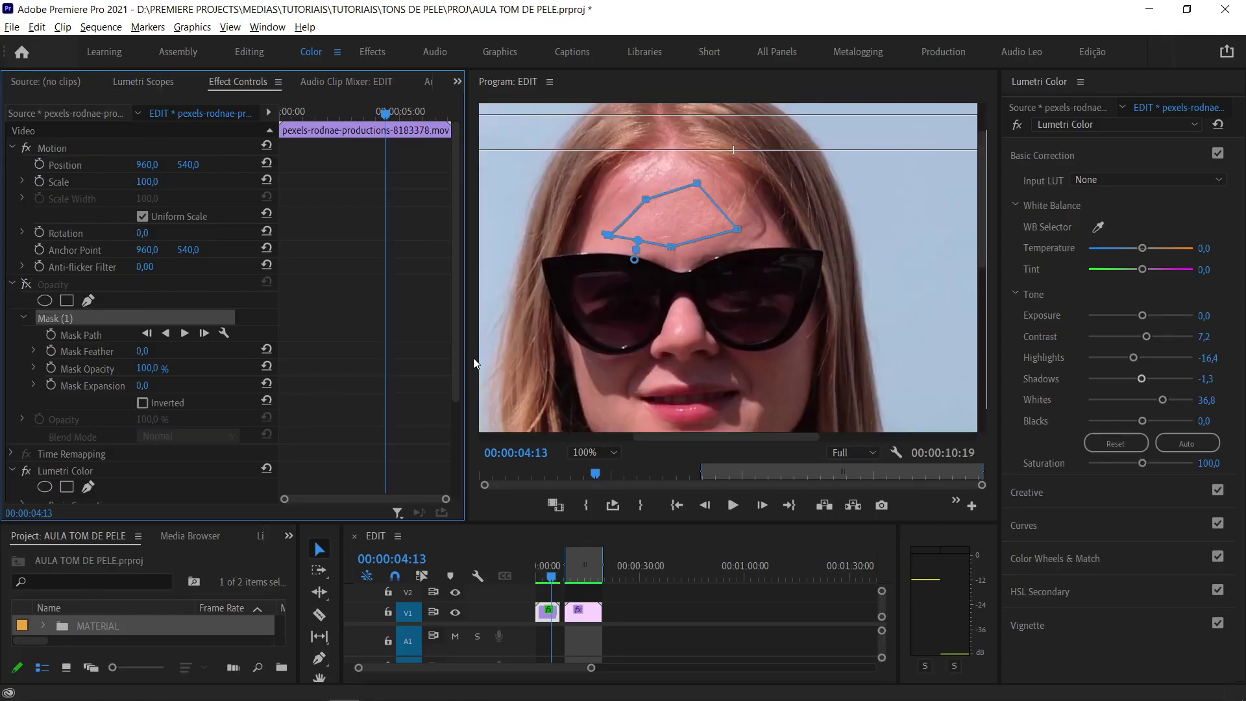
pyautogui.click(598, 456)
pyautogui.click(602, 465)
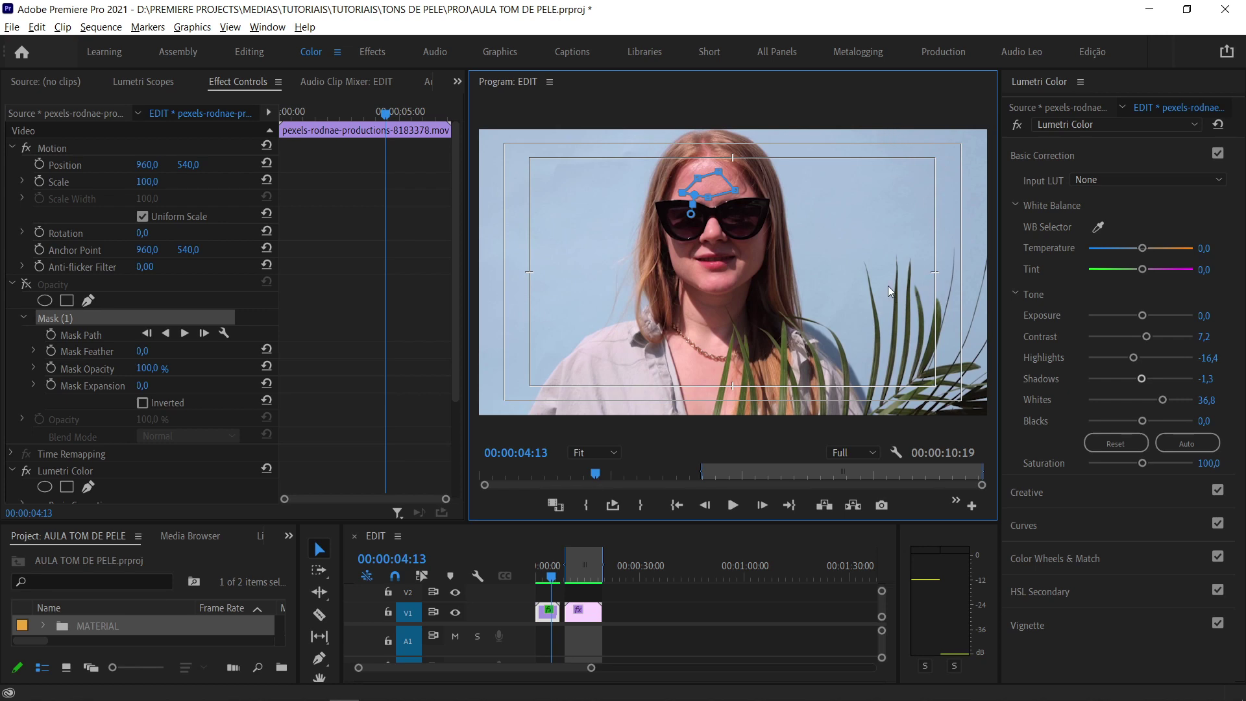
pyautogui.click(26, 284)
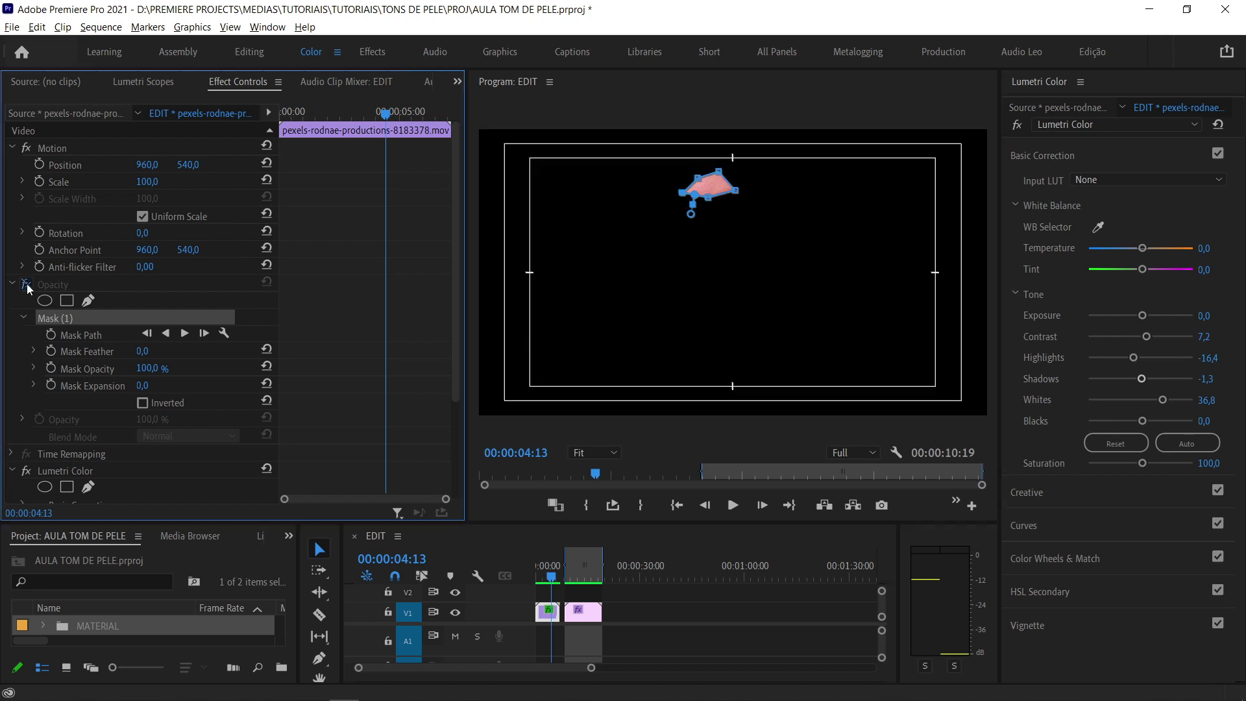
# Zoom the Program monitor to 100% on the forehead patch and show the vectorscope
pyautogui.click(602, 454)
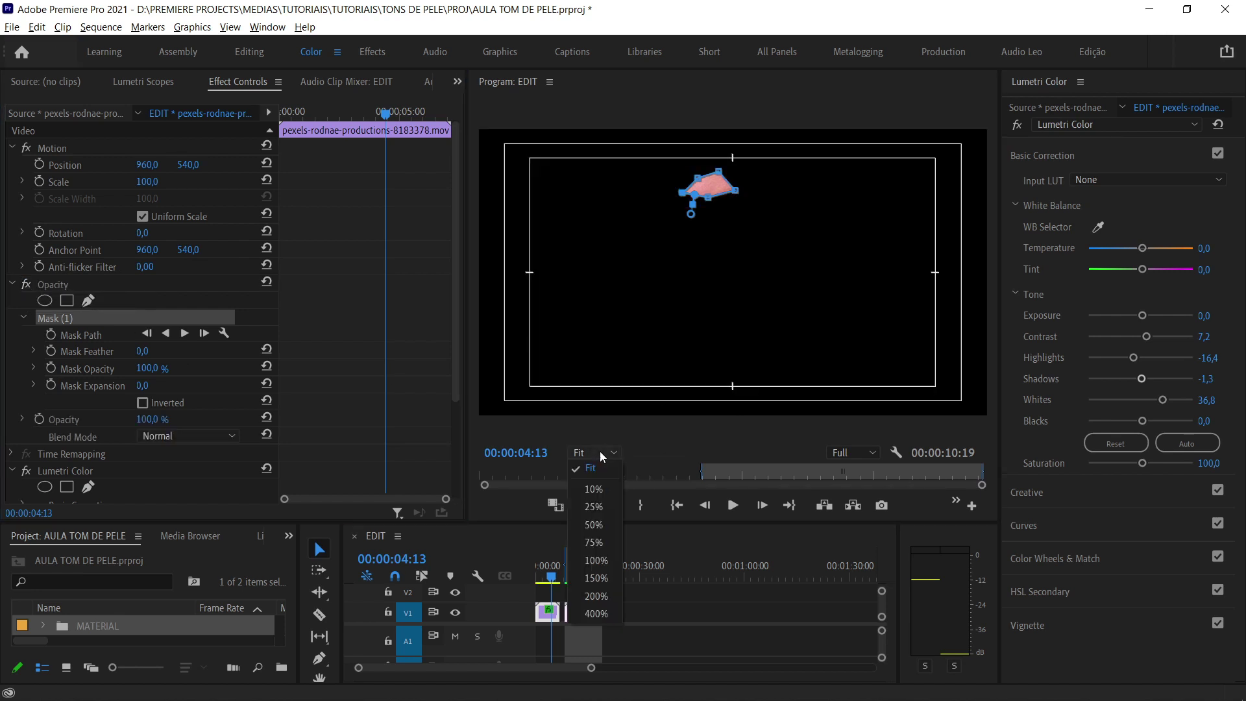
pyautogui.click(613, 562)
pyautogui.moveTo(982, 237); pyautogui.dragTo(989, 166)
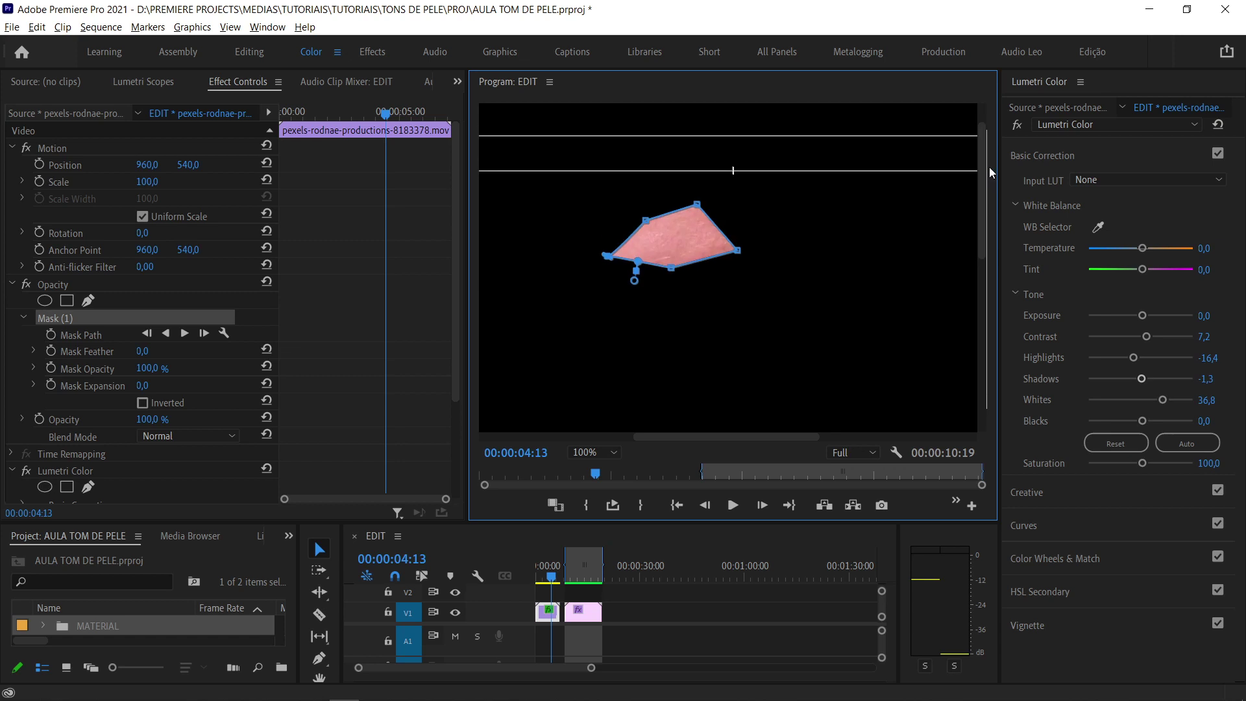
pyautogui.click(154, 84)
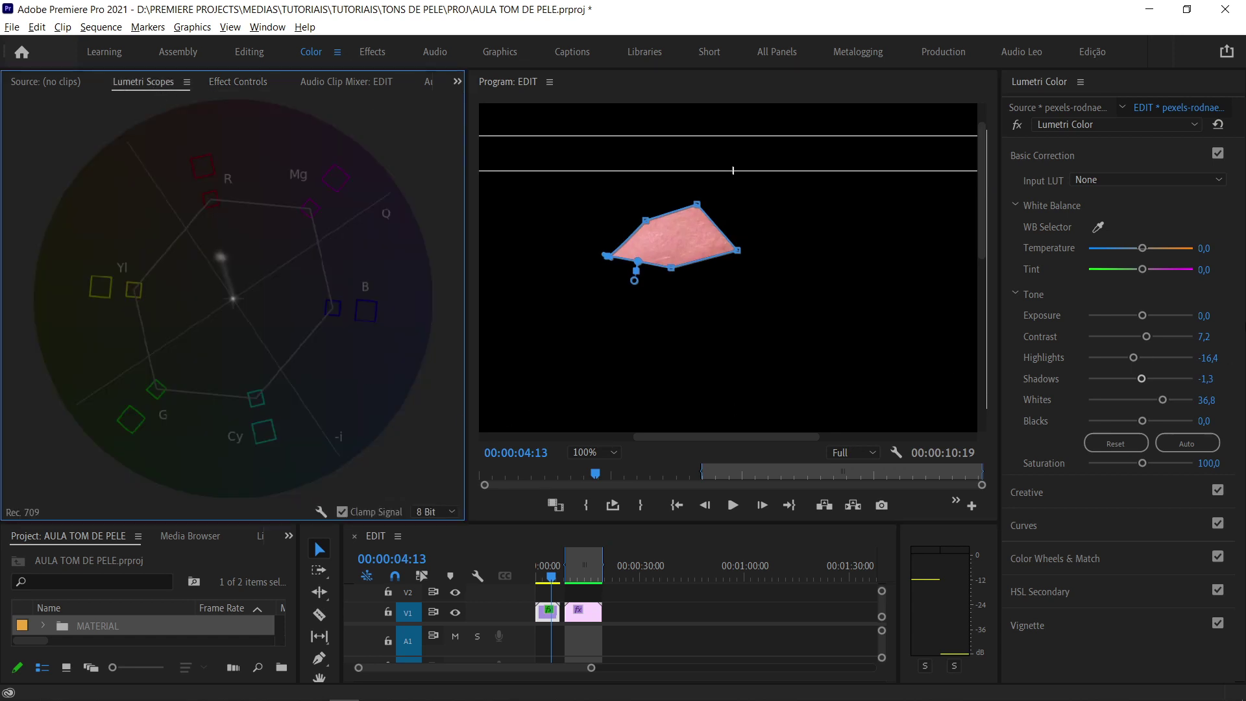
# Try several Tint values, reset Tint to zero, then set it to -27,7 toward green
pyautogui.click(1145, 273)
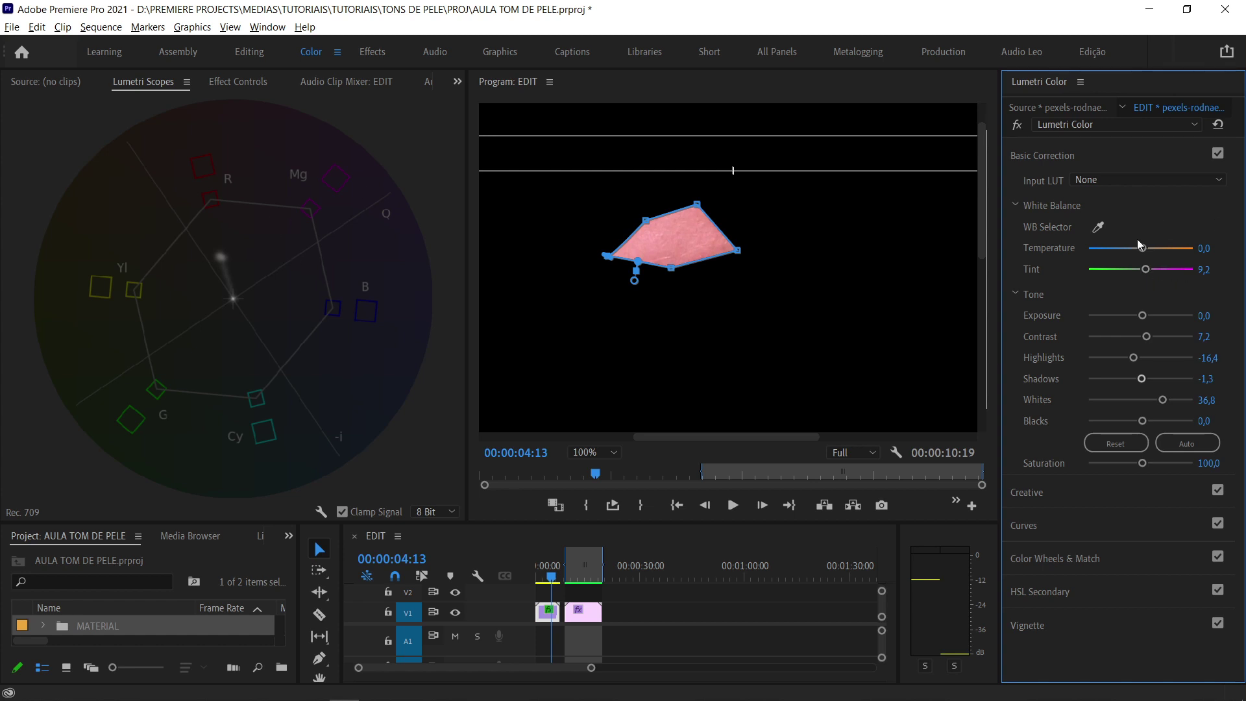
pyautogui.click(1146, 271)
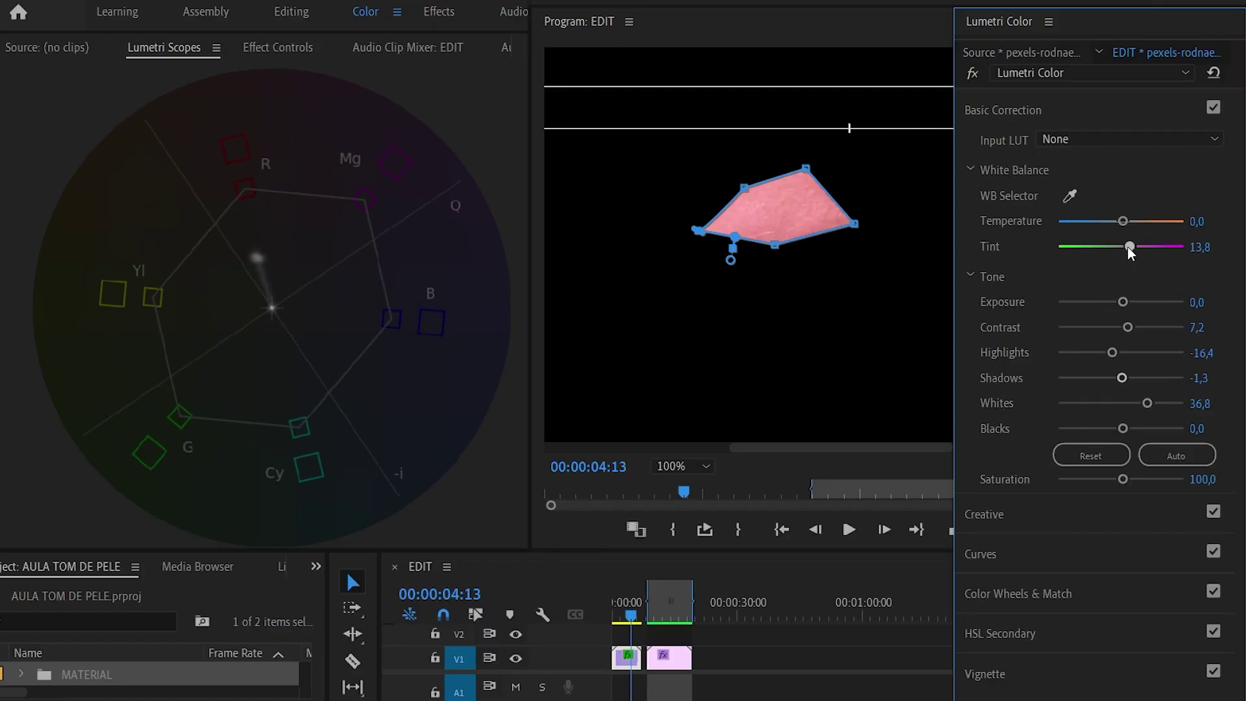
pyautogui.moveTo(1129, 247); pyautogui.dragTo(1160, 247)
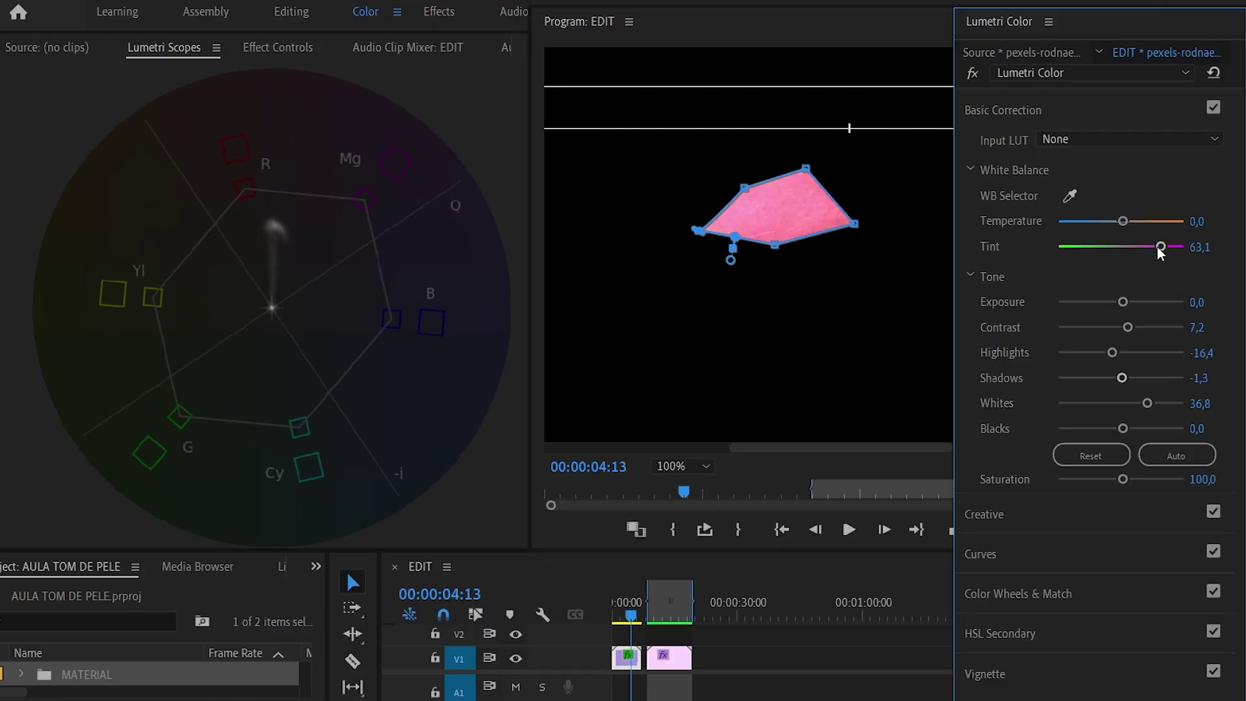
pyautogui.doubleClick(1160, 246)
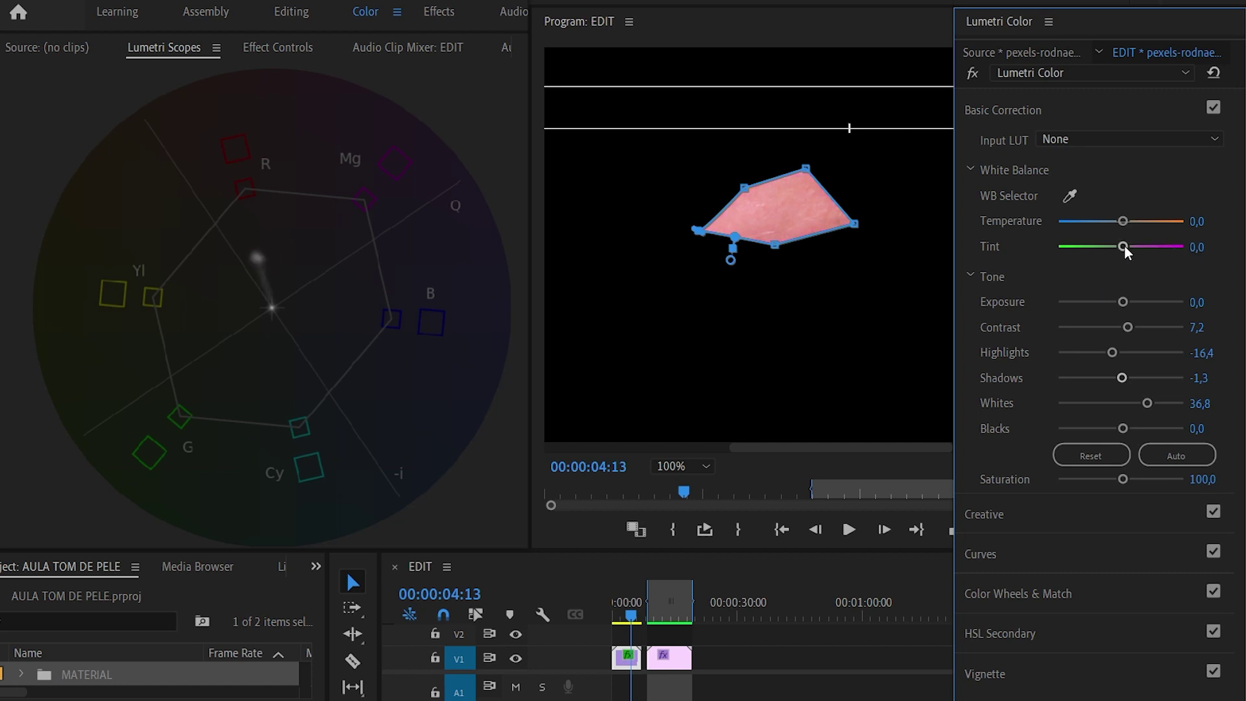
pyautogui.scroll(1, 1124, 245)
pyautogui.scroll(1, 1124, 247)
pyautogui.scroll(1, 1122, 247)
pyautogui.moveTo(1120, 248); pyautogui.dragTo(1103, 249)
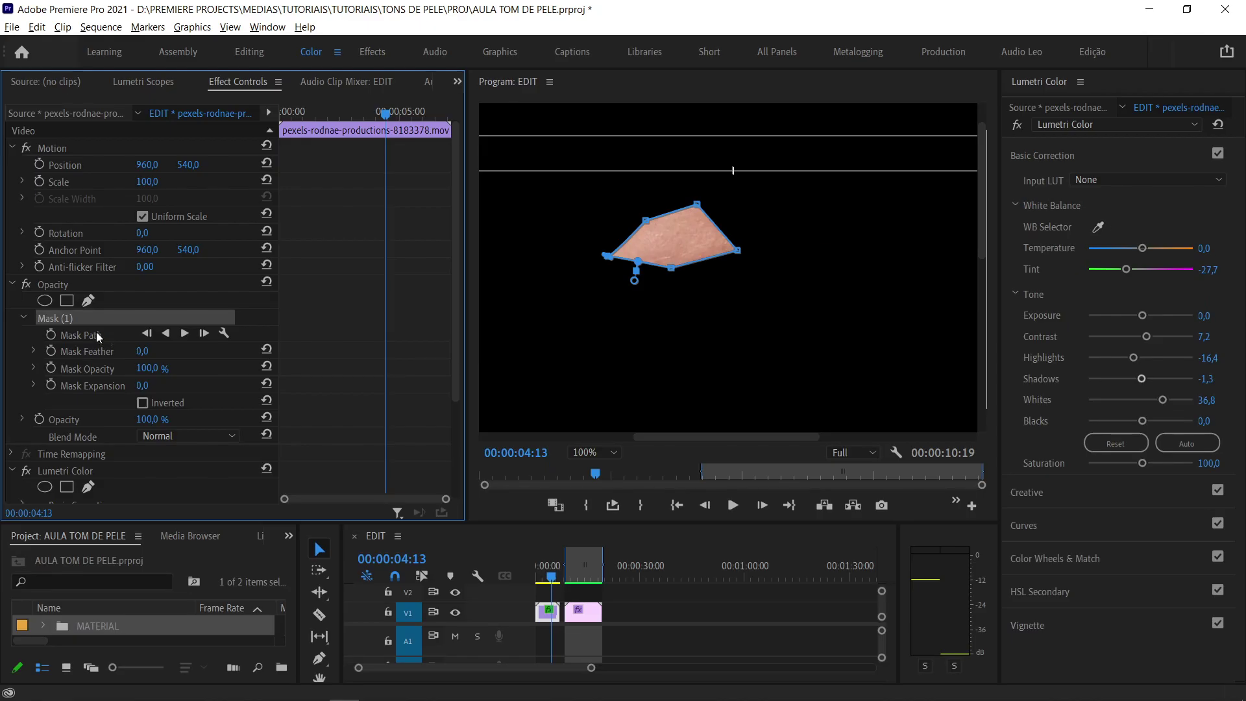
# Disable the Opacity mask, set the monitor zoom to Fit, and reselect the clip
pyautogui.click(26, 284)
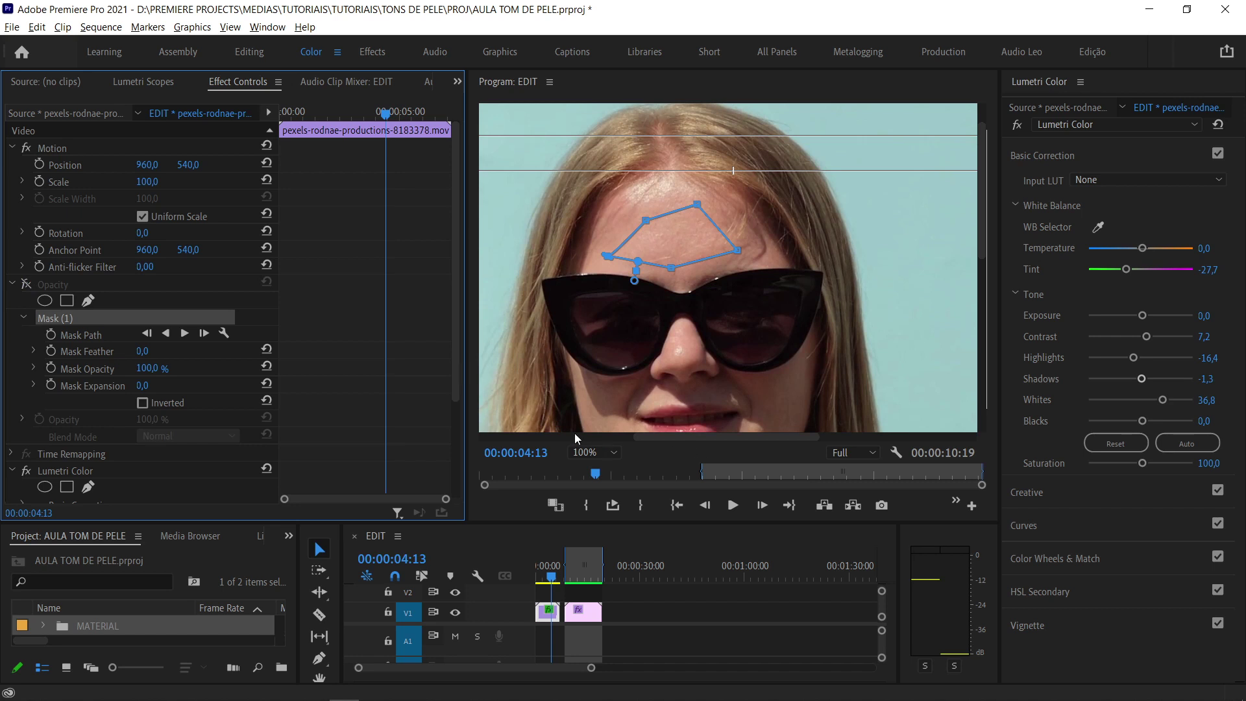
pyautogui.click(594, 452)
pyautogui.click(591, 467)
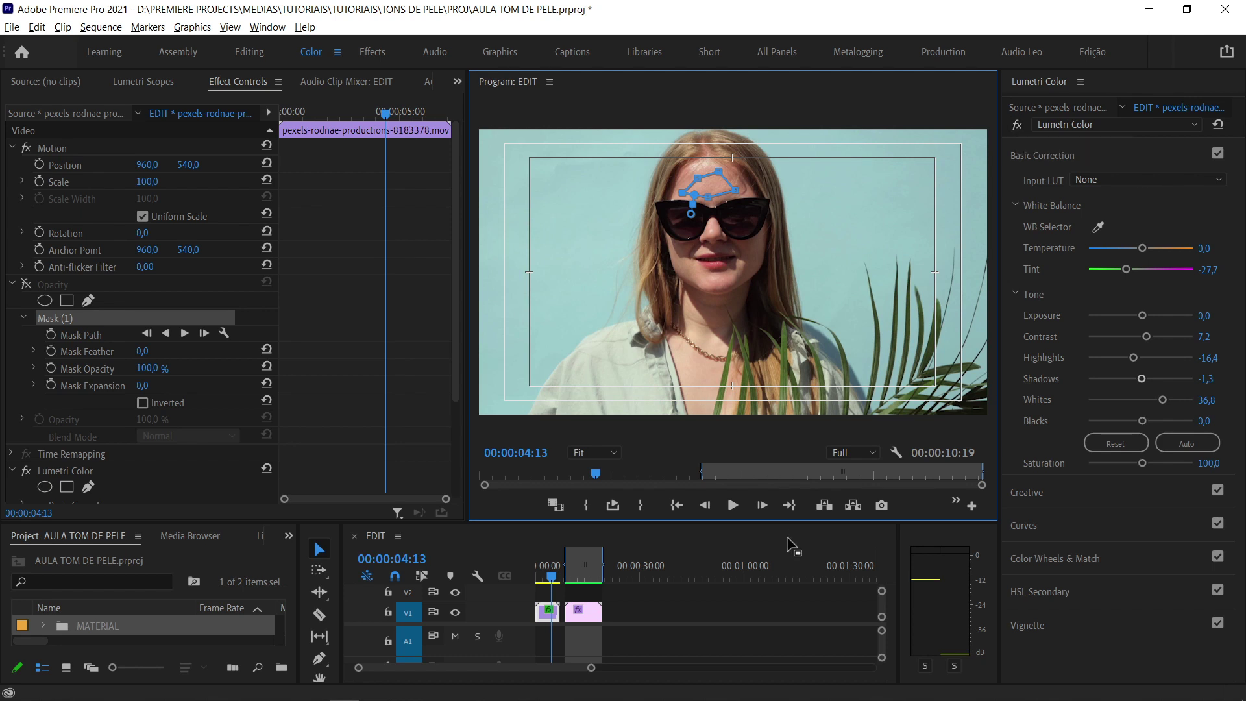
pyautogui.click(712, 607)
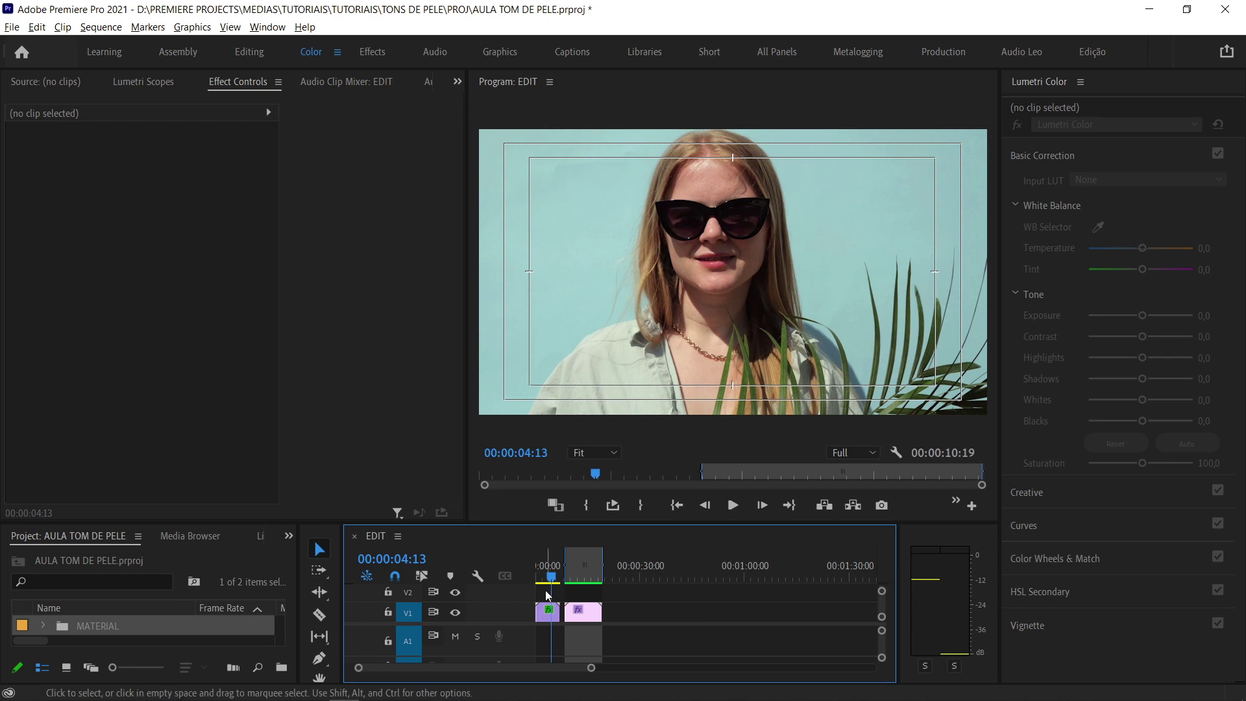
pyautogui.click(548, 610)
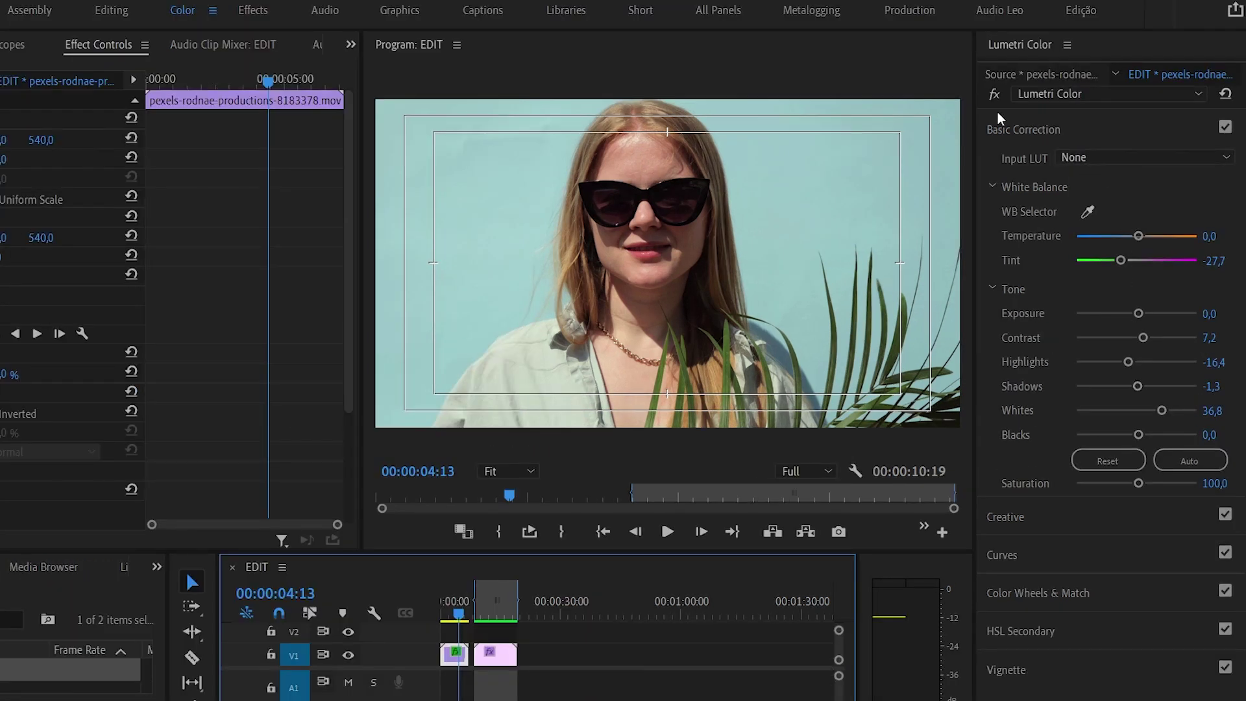
# Toggle the Lumetri Color bypass twice to compare graded and ungraded, then show the vectorscope
pyautogui.click(994, 95)
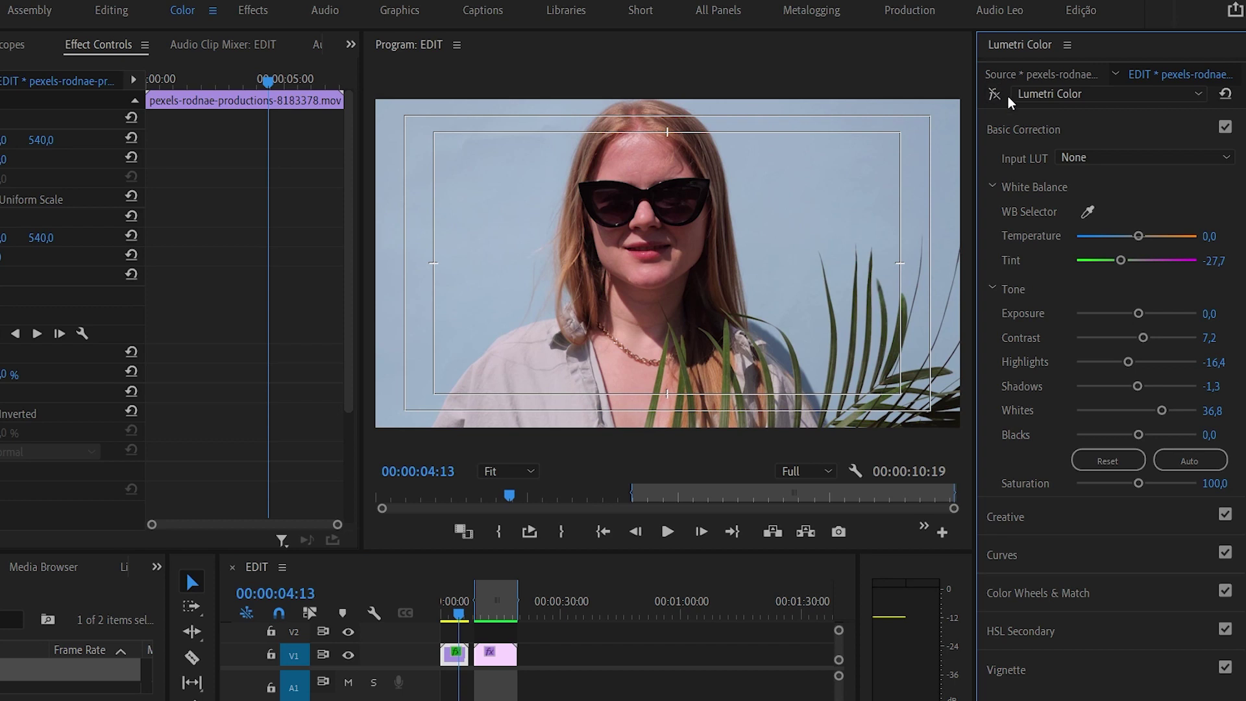
pyautogui.click(995, 95)
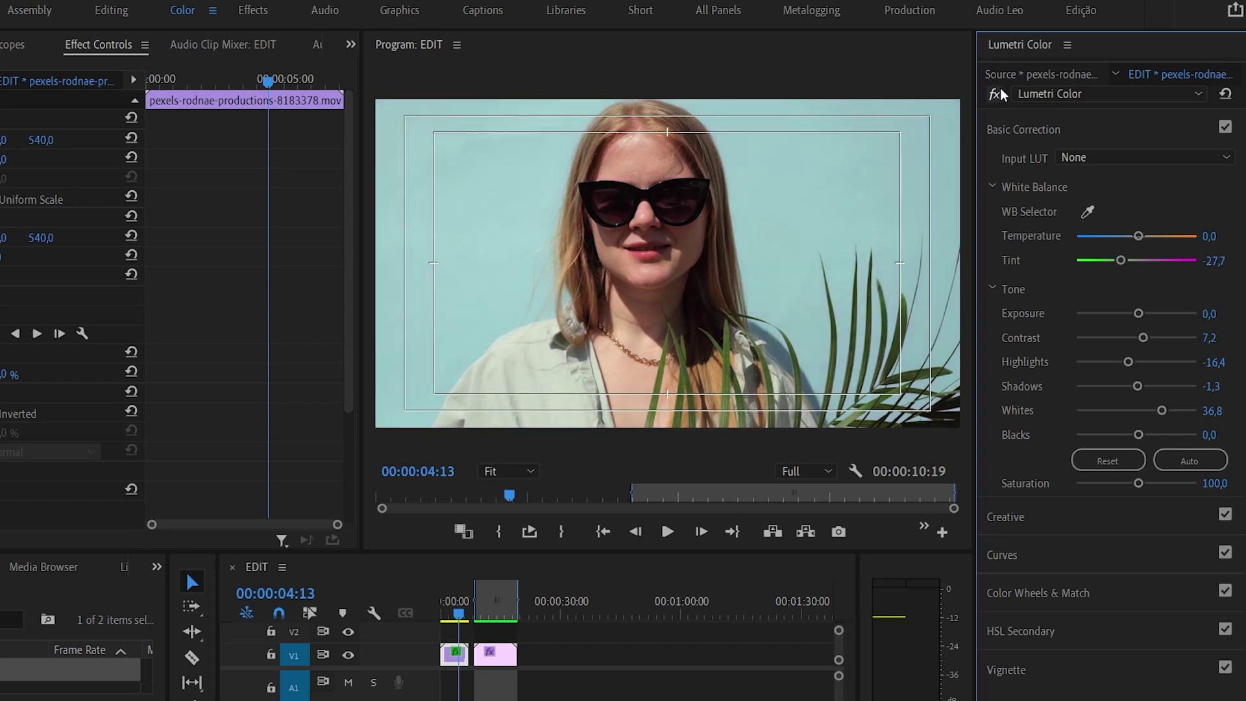
pyautogui.click(995, 95)
pyautogui.click(995, 95)
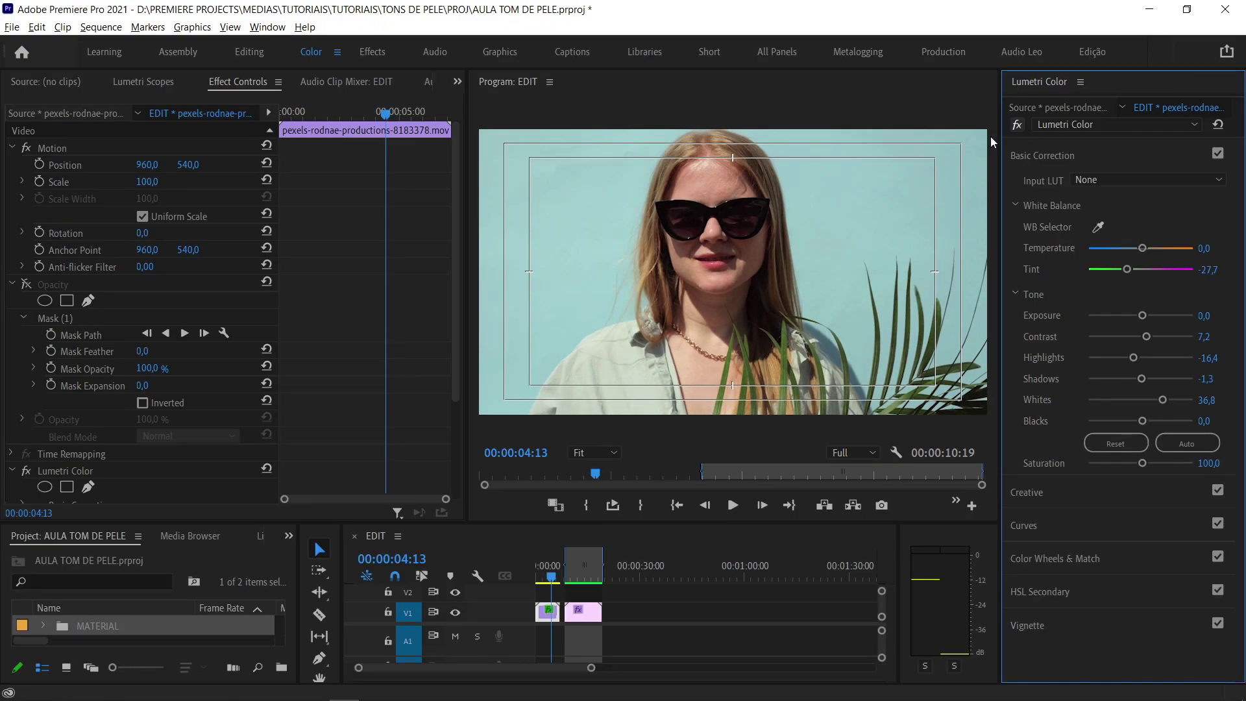
pyautogui.click(150, 84)
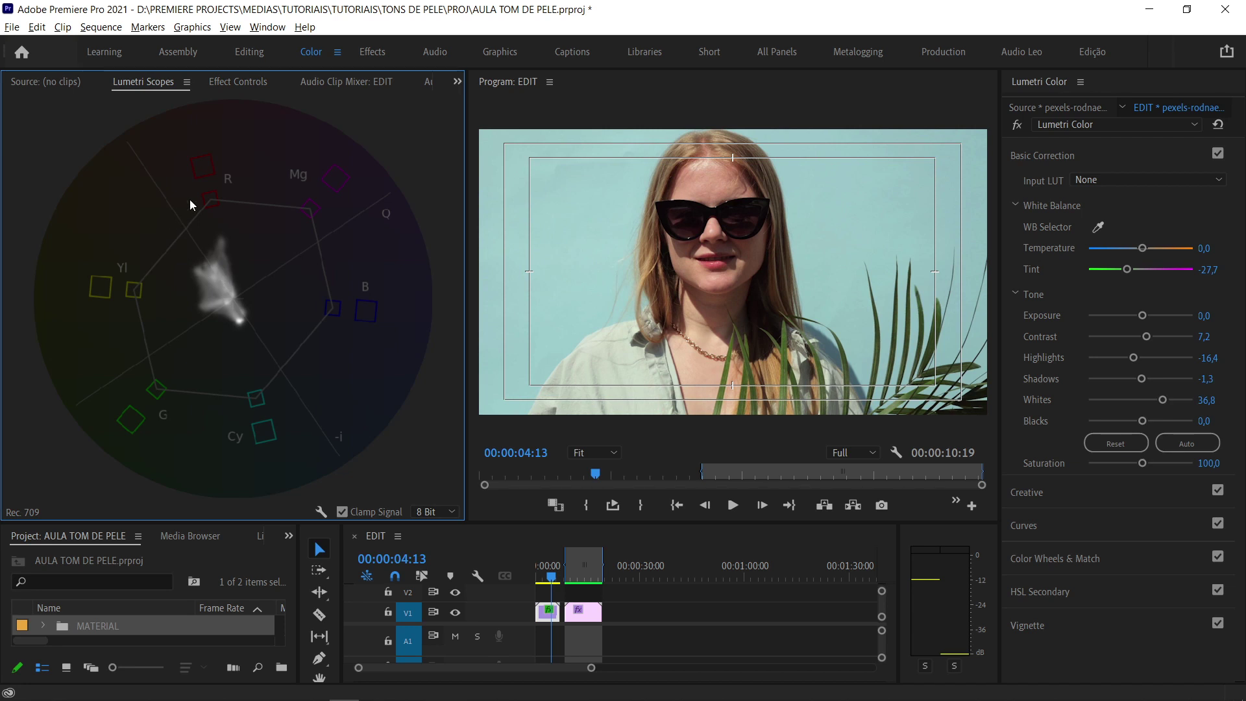
# Re-enable the forehead mask and set Lumetri Scopes to show only the Waveform (Luma)
pyautogui.click(244, 86)
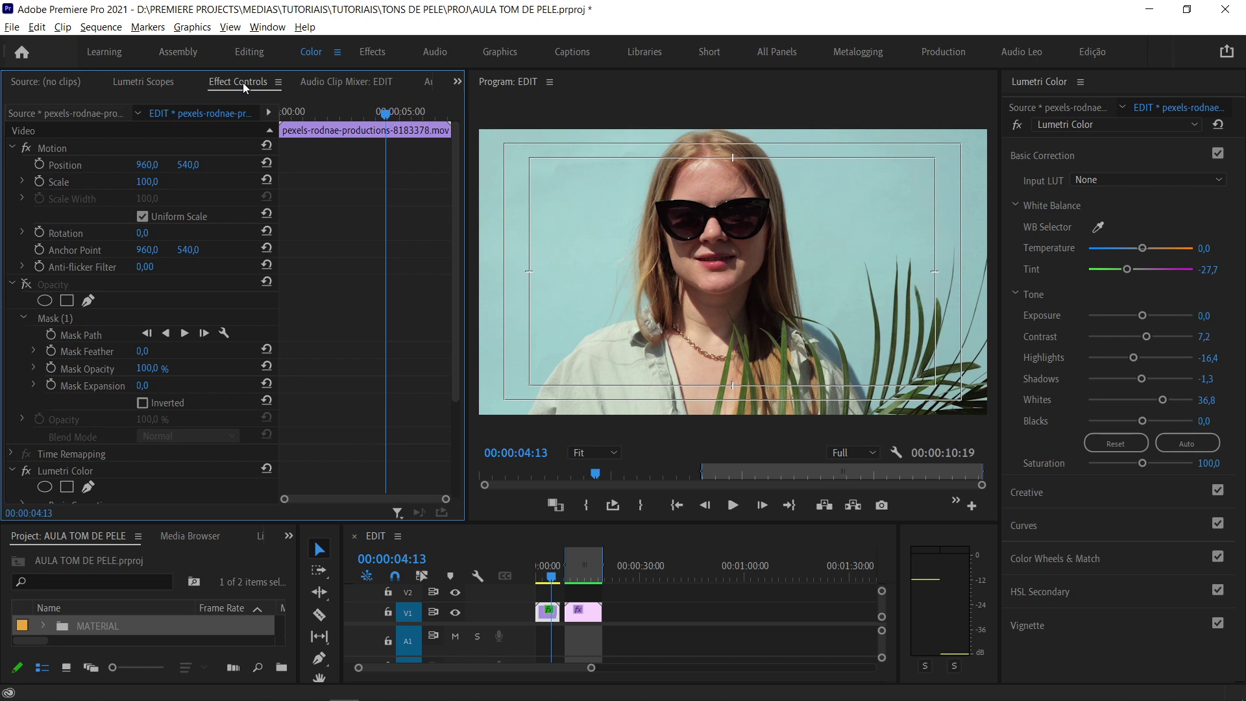
pyautogui.click(25, 284)
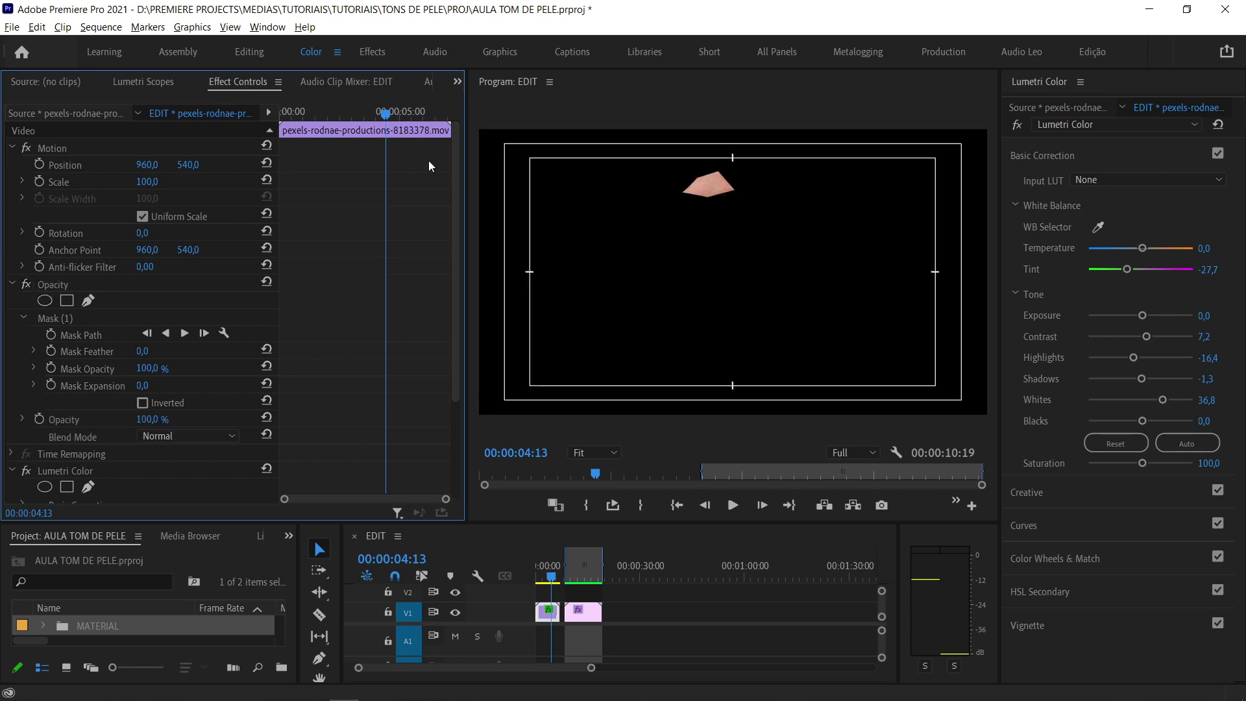
pyautogui.click(132, 83)
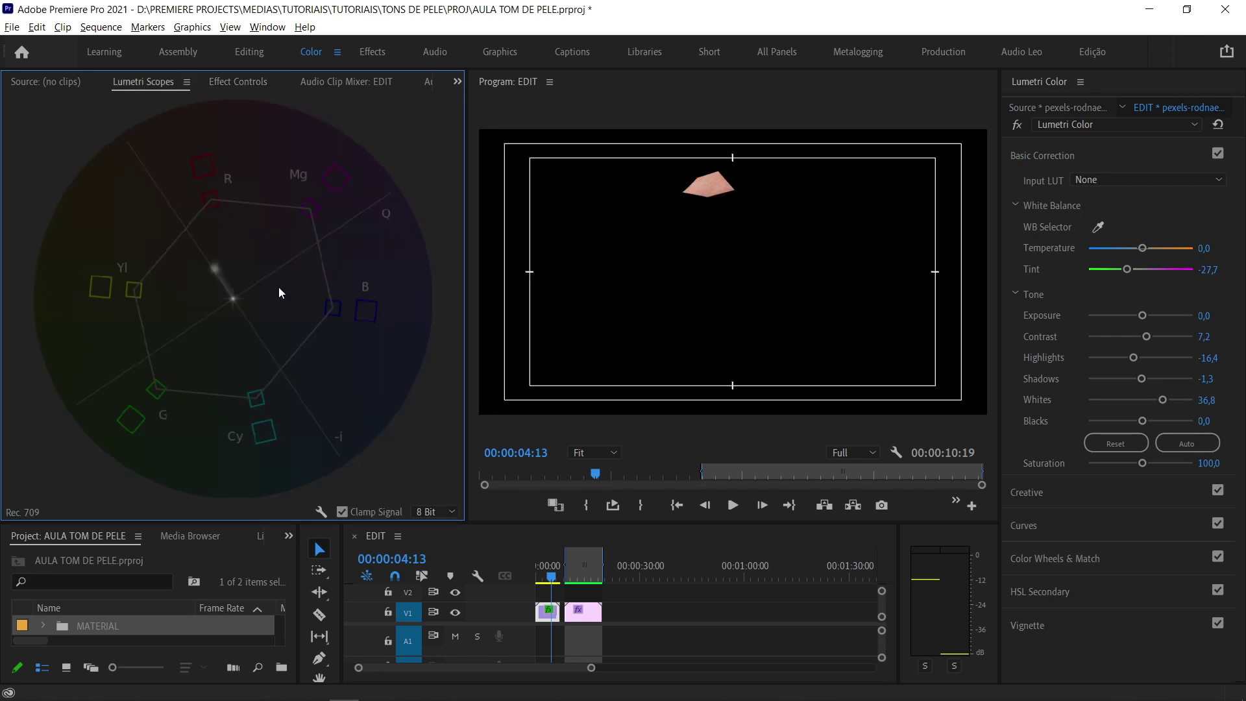
pyautogui.rightClick(235, 259)
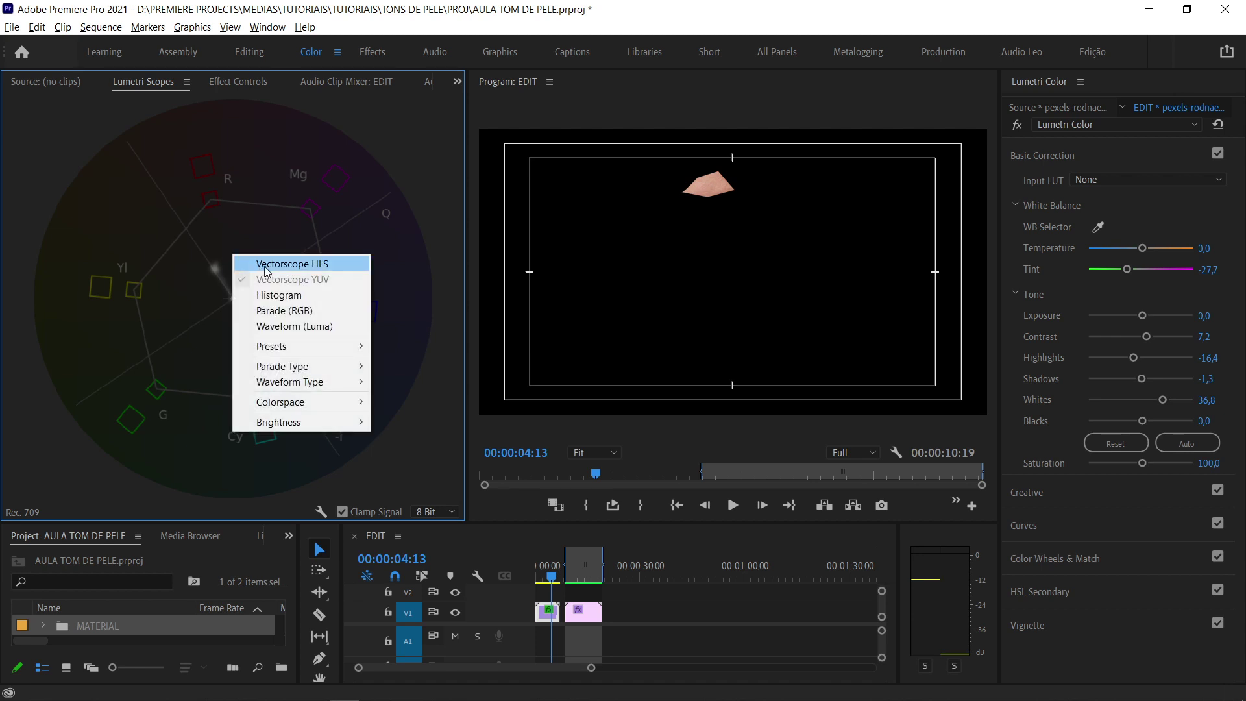
pyautogui.click(264, 264)
pyautogui.rightClick(214, 283)
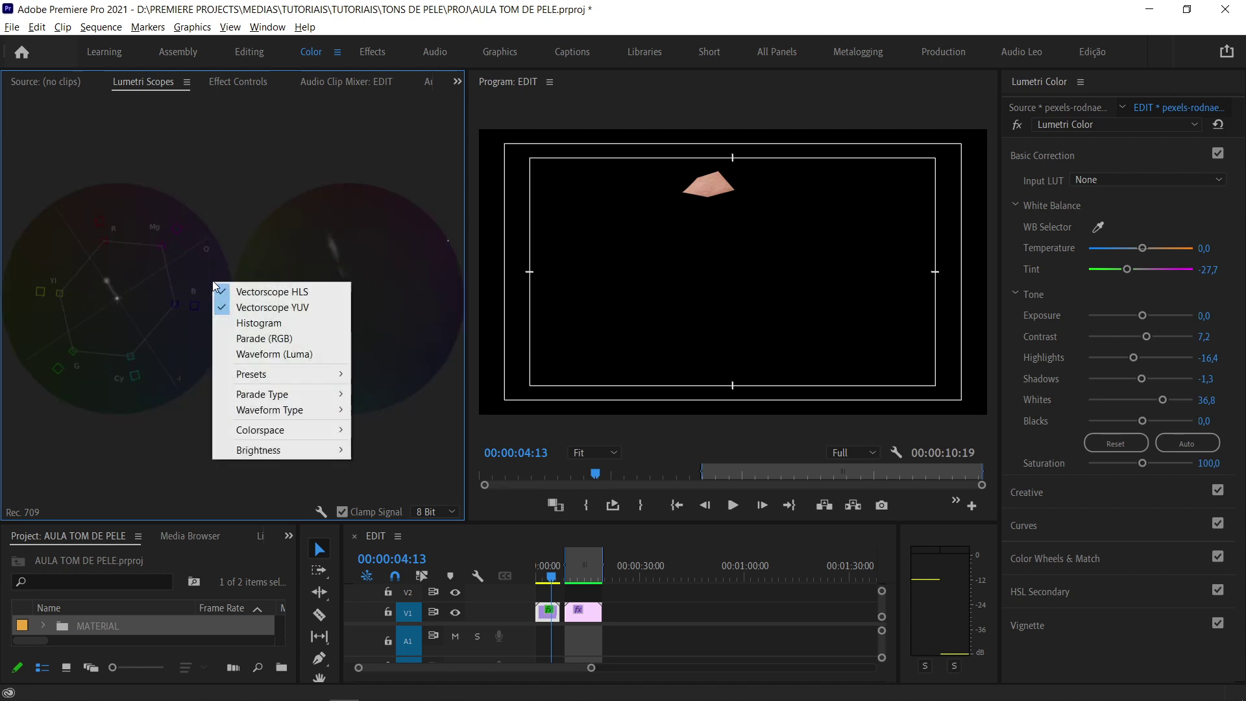
pyautogui.click(288, 354)
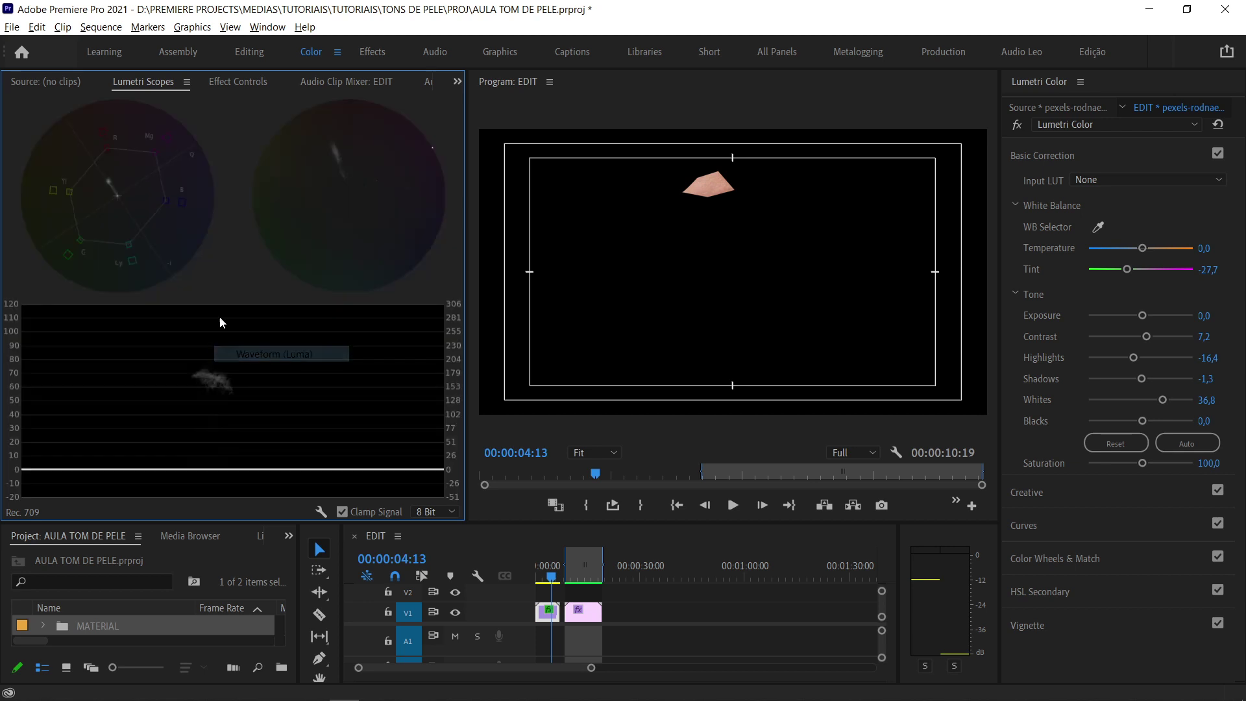
pyautogui.rightClick(180, 253)
pyautogui.click(217, 262)
pyautogui.rightClick(219, 266)
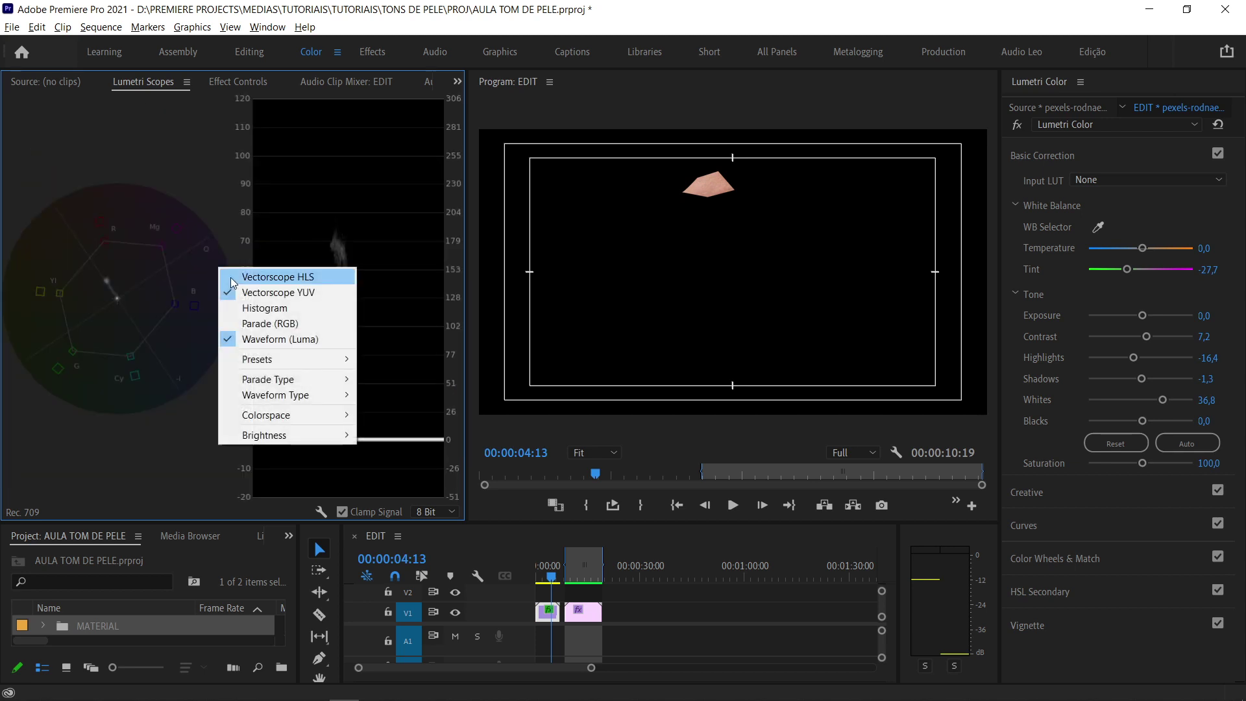
pyautogui.click(243, 291)
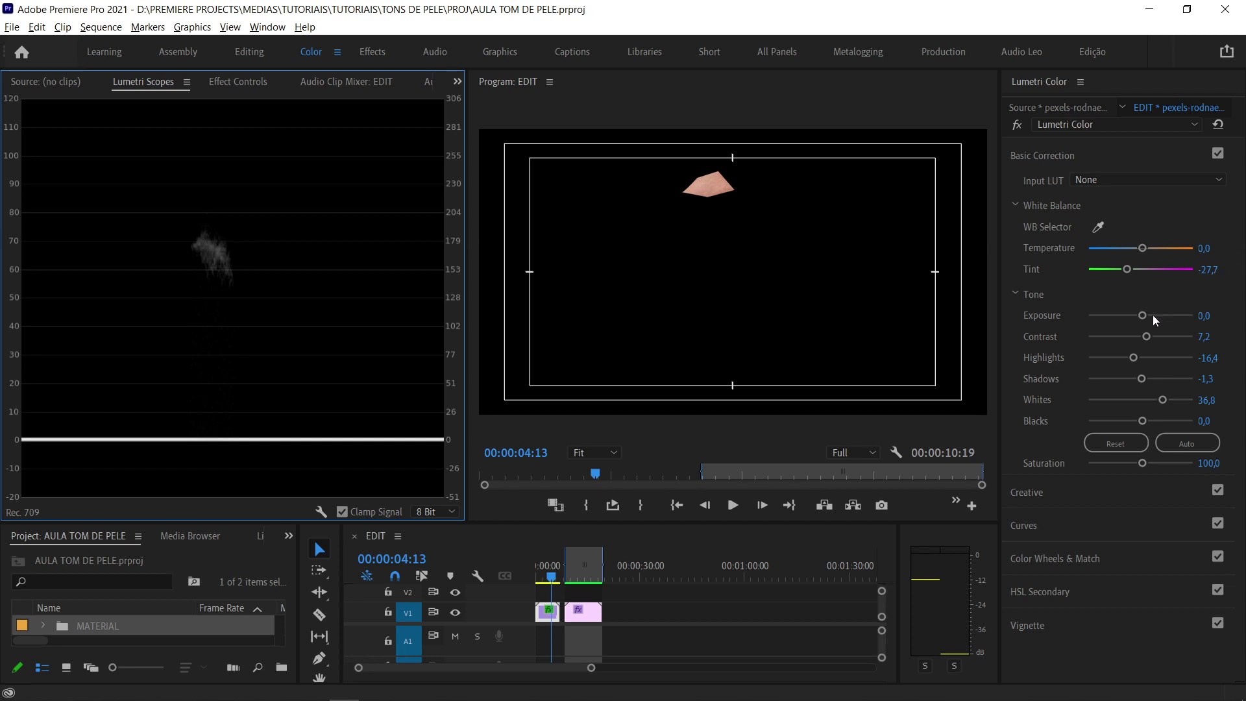
# Lower the Lumetri Exposure to -0,4 and return to the Effect Controls
pyautogui.moveTo(1143, 318); pyautogui.dragTo(1136, 320)
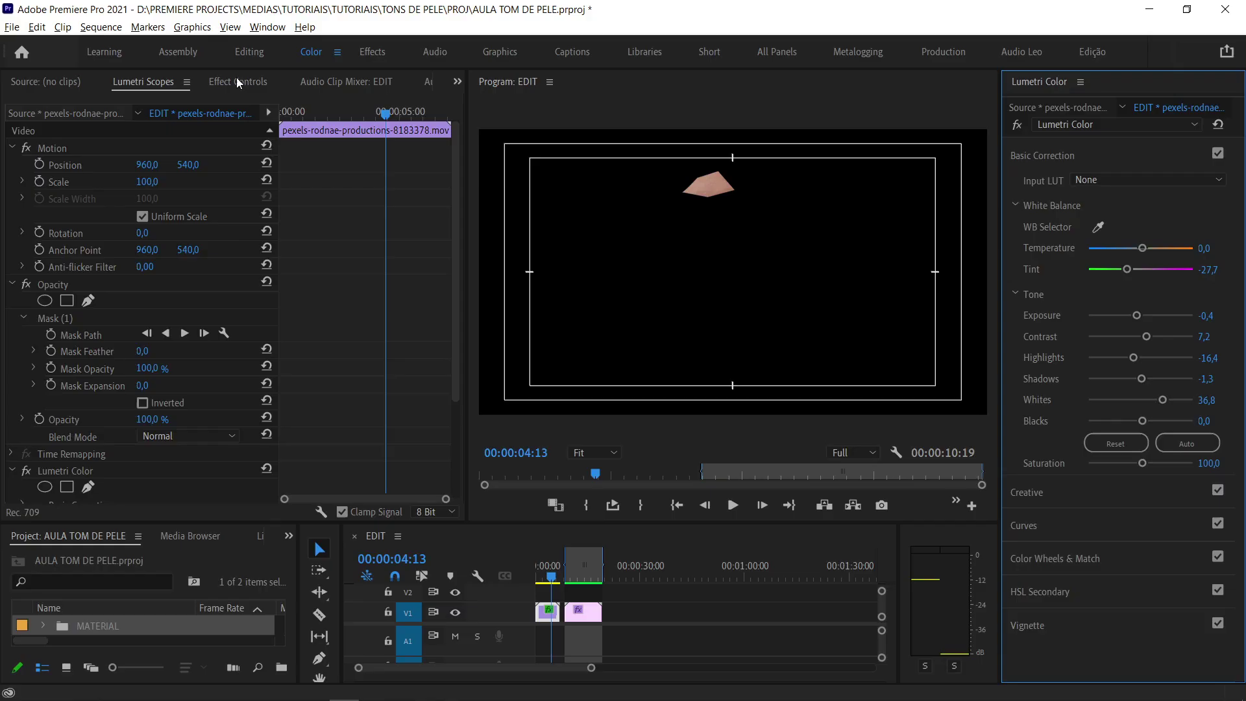
pyautogui.click(286, 29)
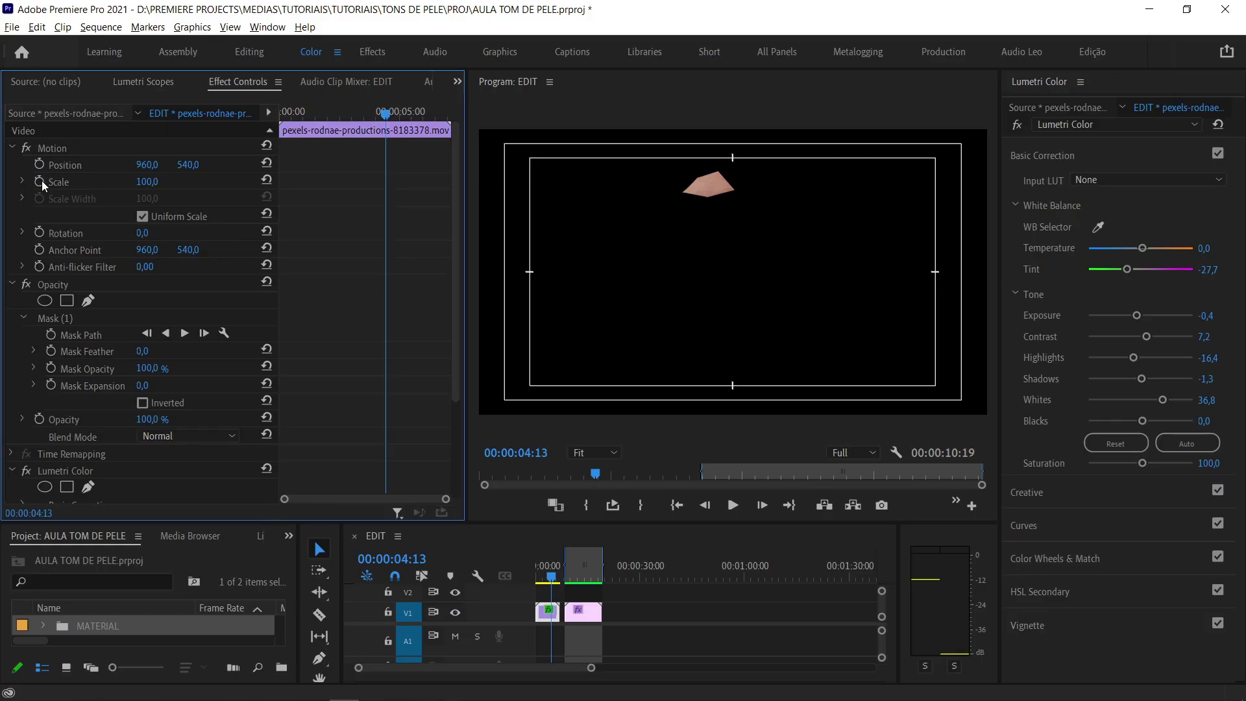
# Turn off the forehead mask, then bypass the Lumetri grade and restore it to compare
pyautogui.click(26, 284)
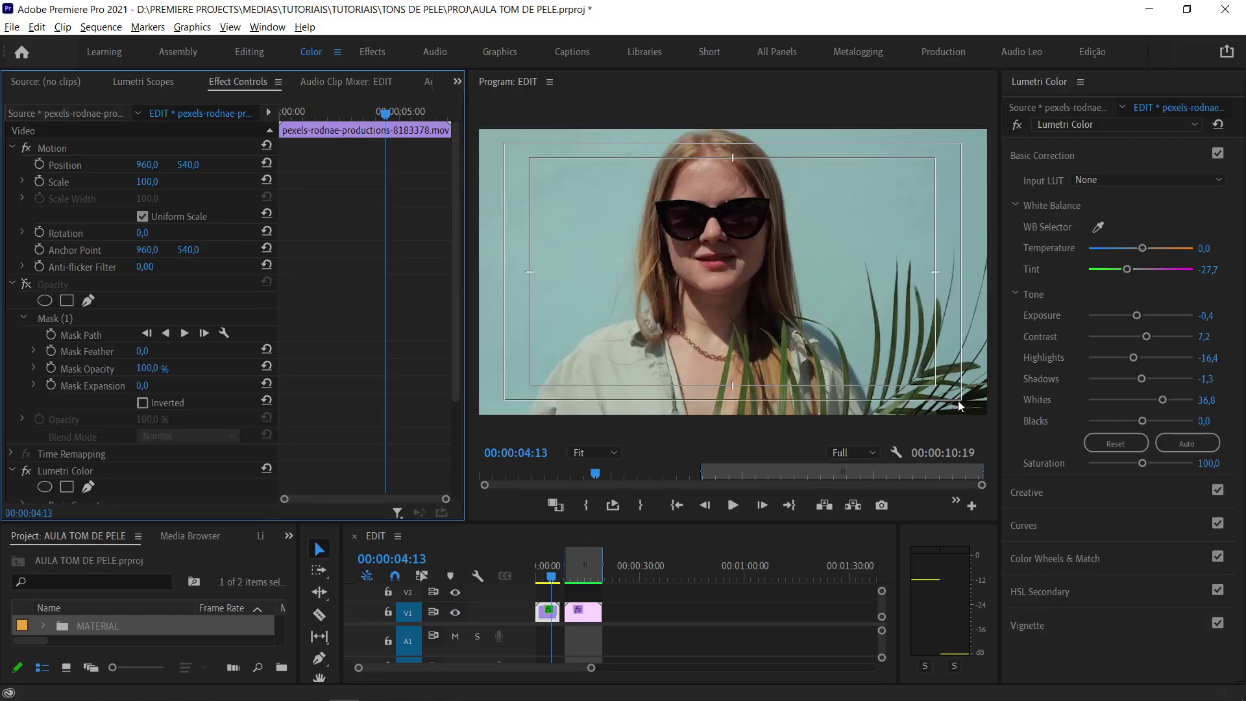
pyautogui.click(1018, 126)
pyautogui.click(1017, 129)
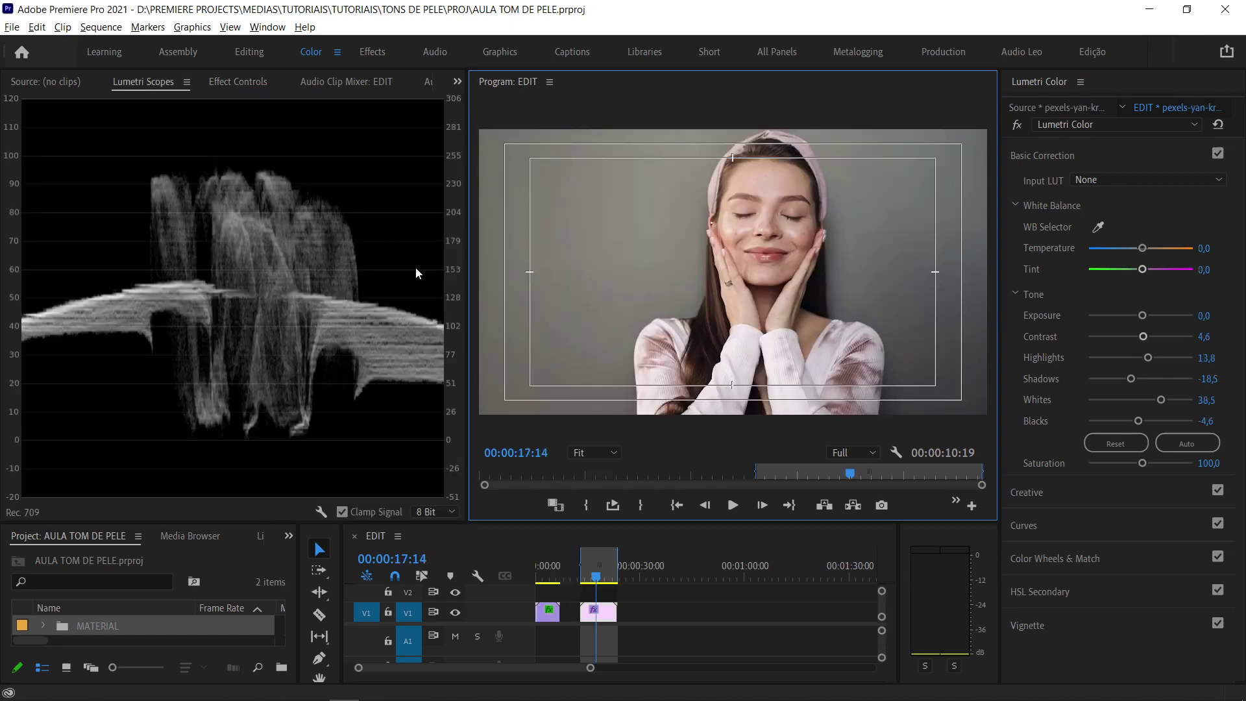
# Re-enable Basic Correction and set the scopes to show only the YUV vectorscope
pyautogui.click(1217, 155)
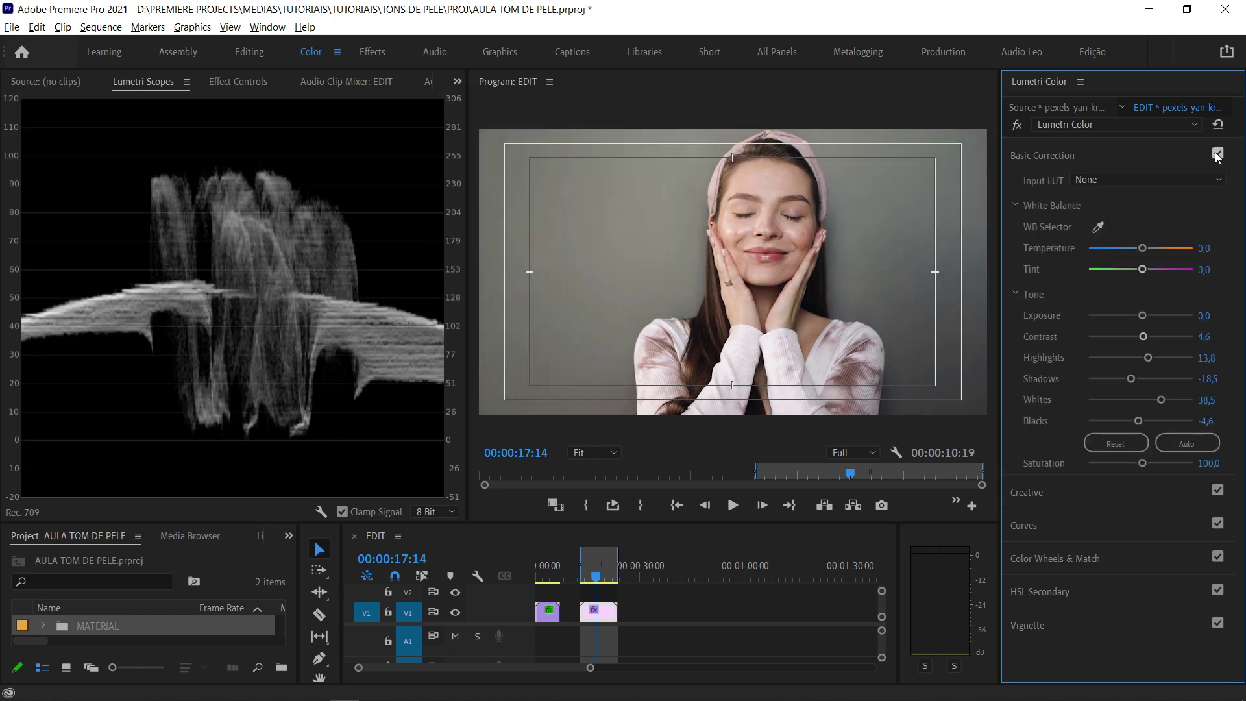
pyautogui.rightClick(227, 225)
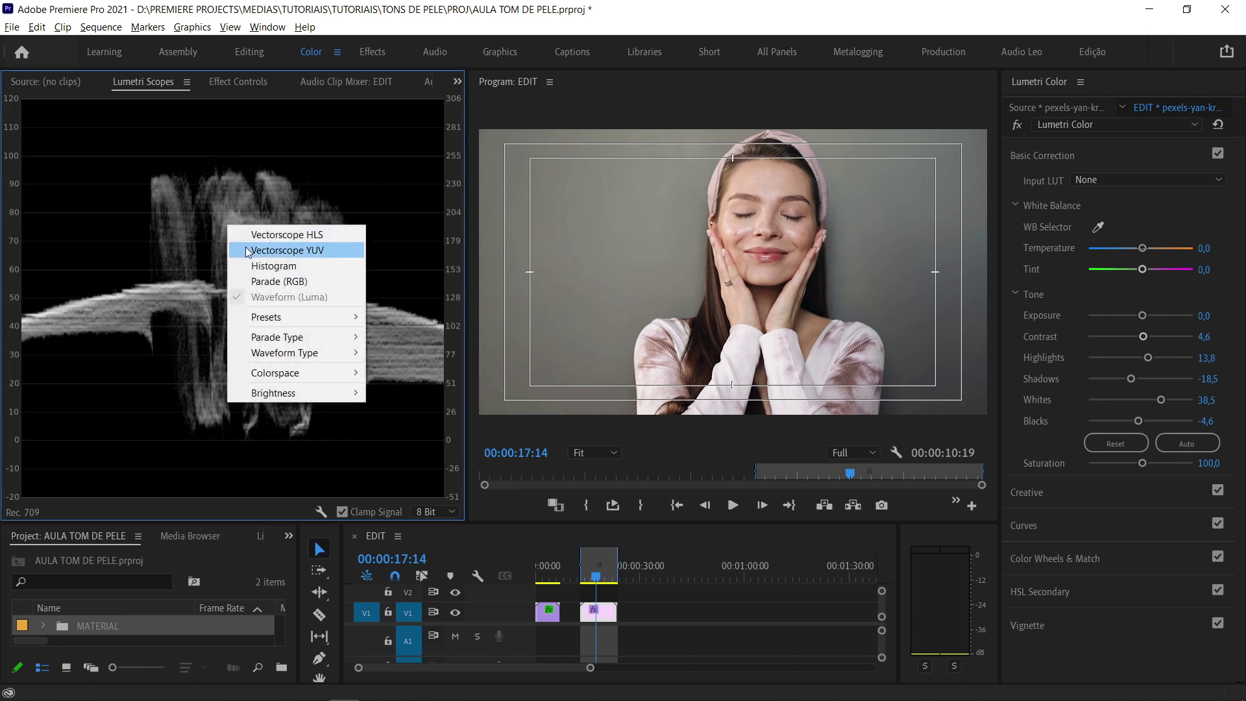
pyautogui.click(247, 251)
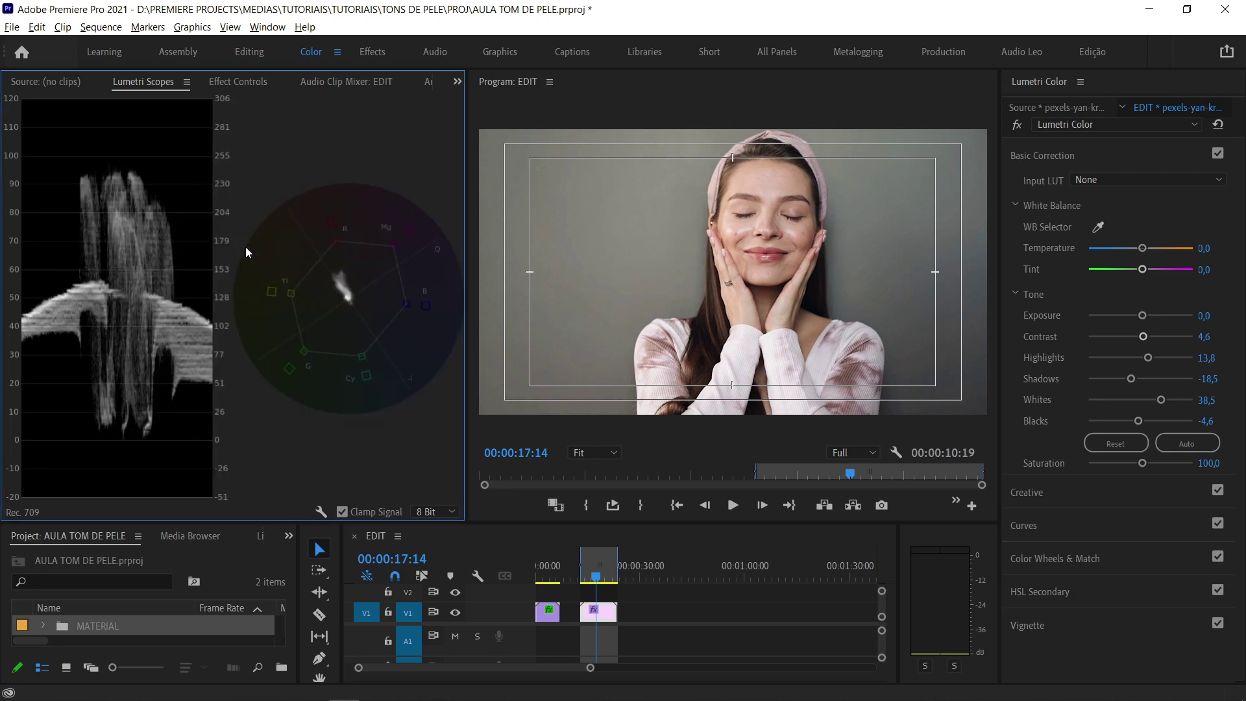
pyautogui.rightClick(154, 252)
pyautogui.click(279, 326)
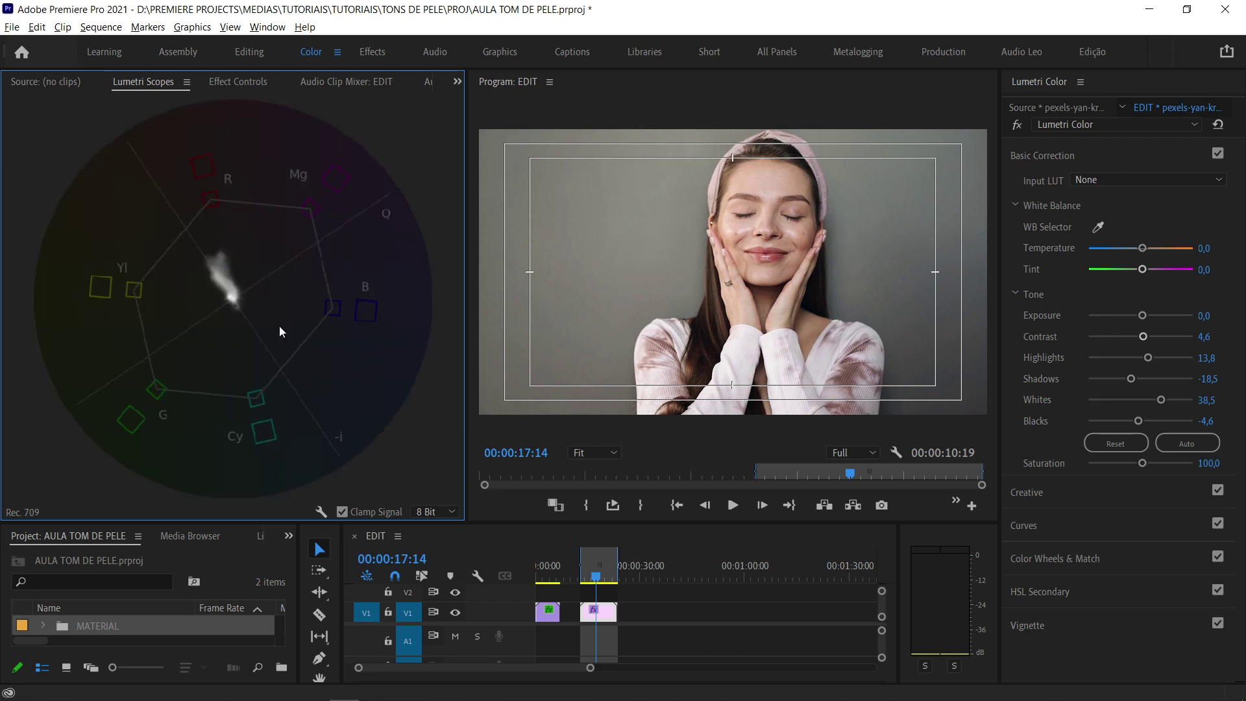
pyautogui.click(238, 82)
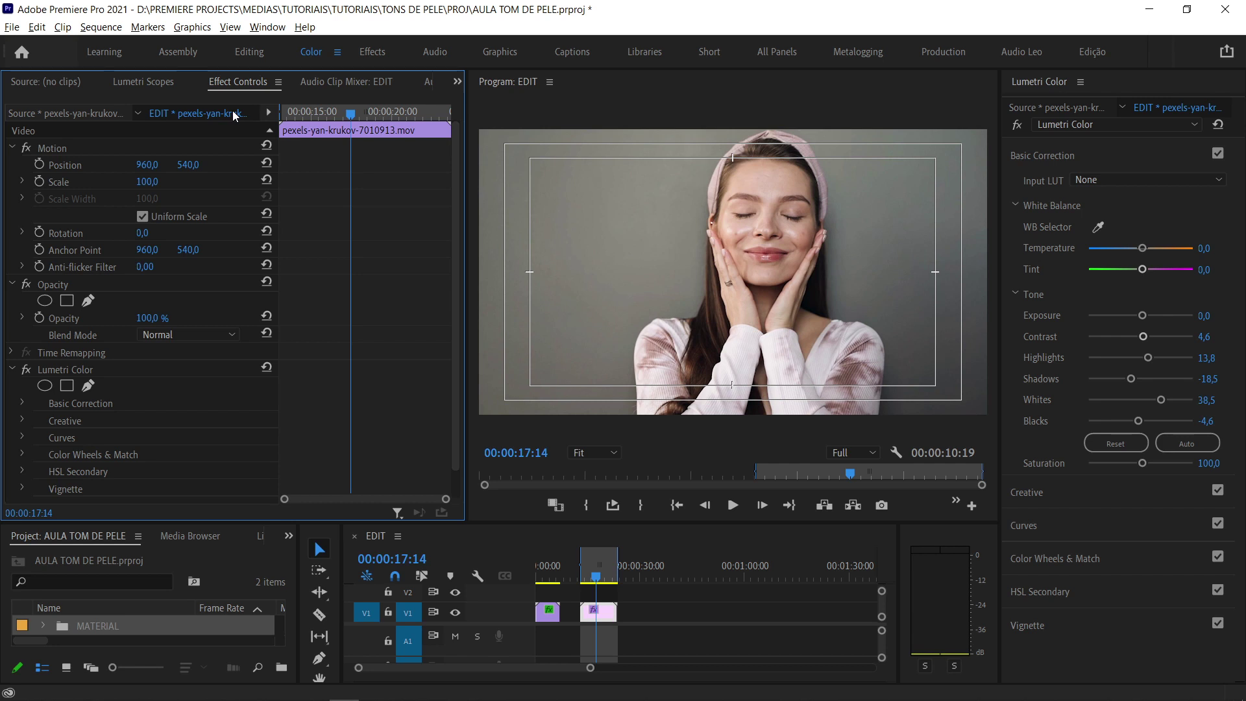
# Draw a freeform opacity mask around a forehead skin patch and set its feather to 0
pyautogui.click(94, 298)
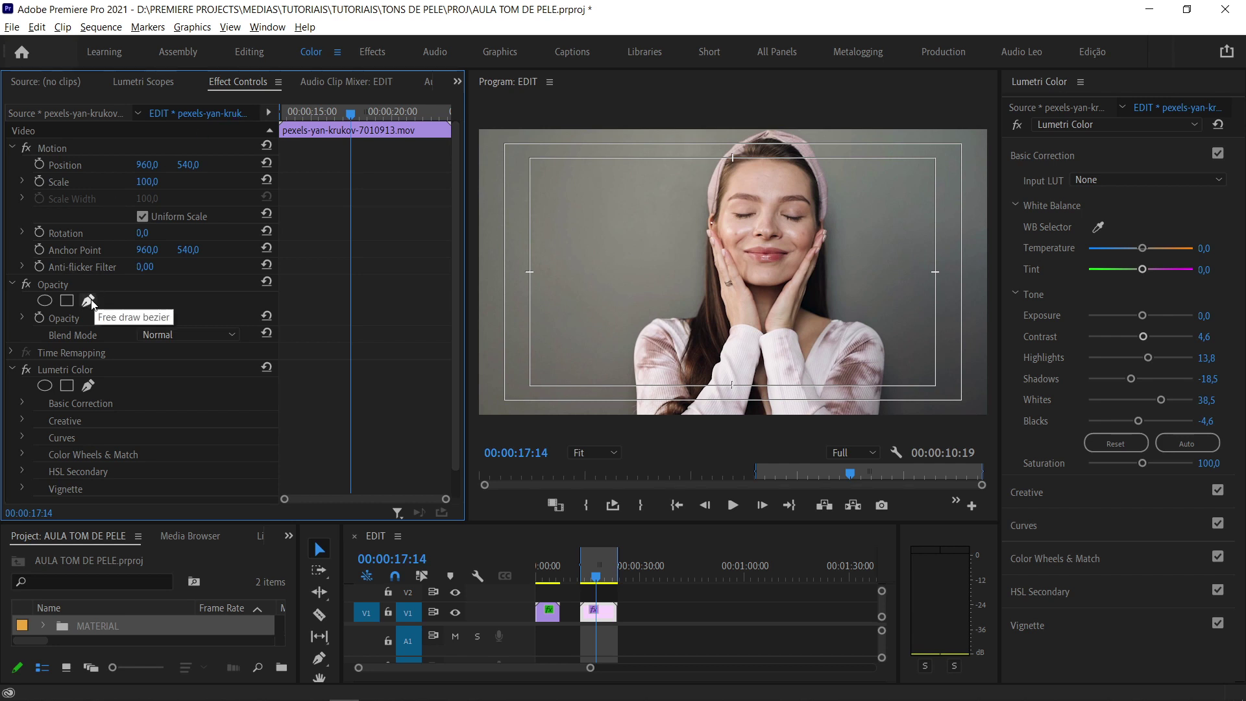
pyautogui.click(734, 188)
pyautogui.click(773, 195)
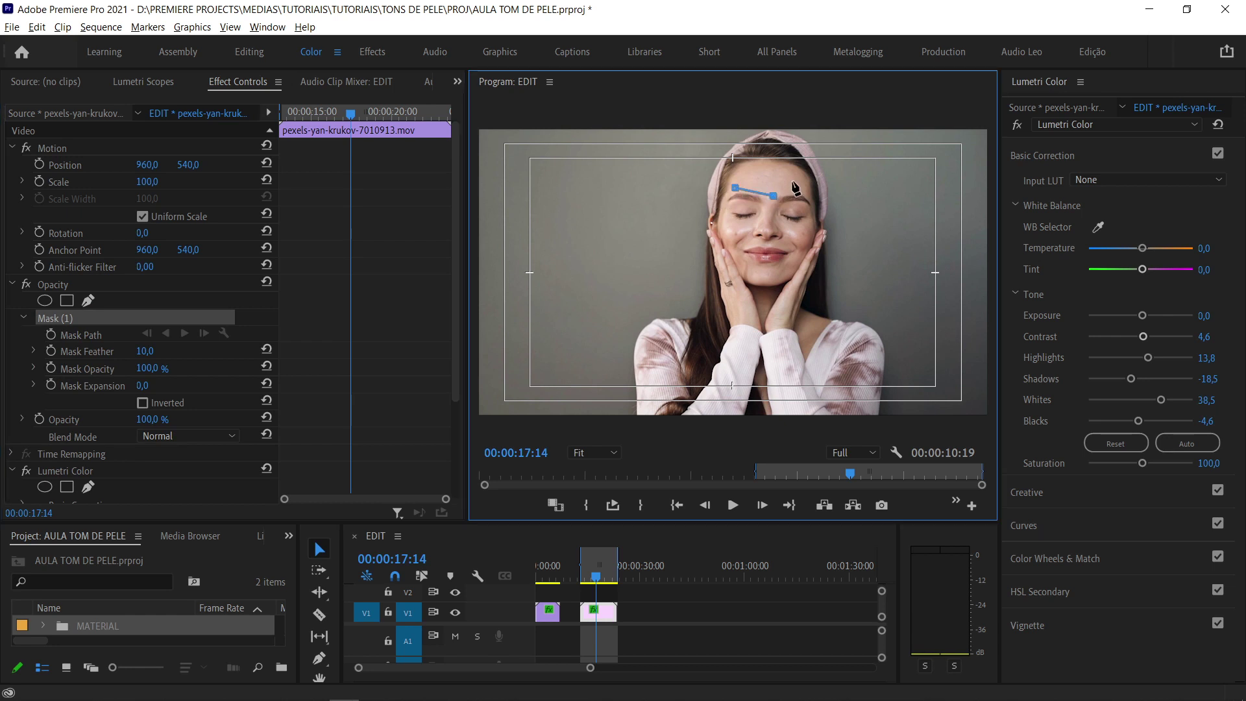
pyautogui.click(789, 170)
pyautogui.click(795, 182)
pyautogui.click(774, 168)
pyautogui.click(734, 188)
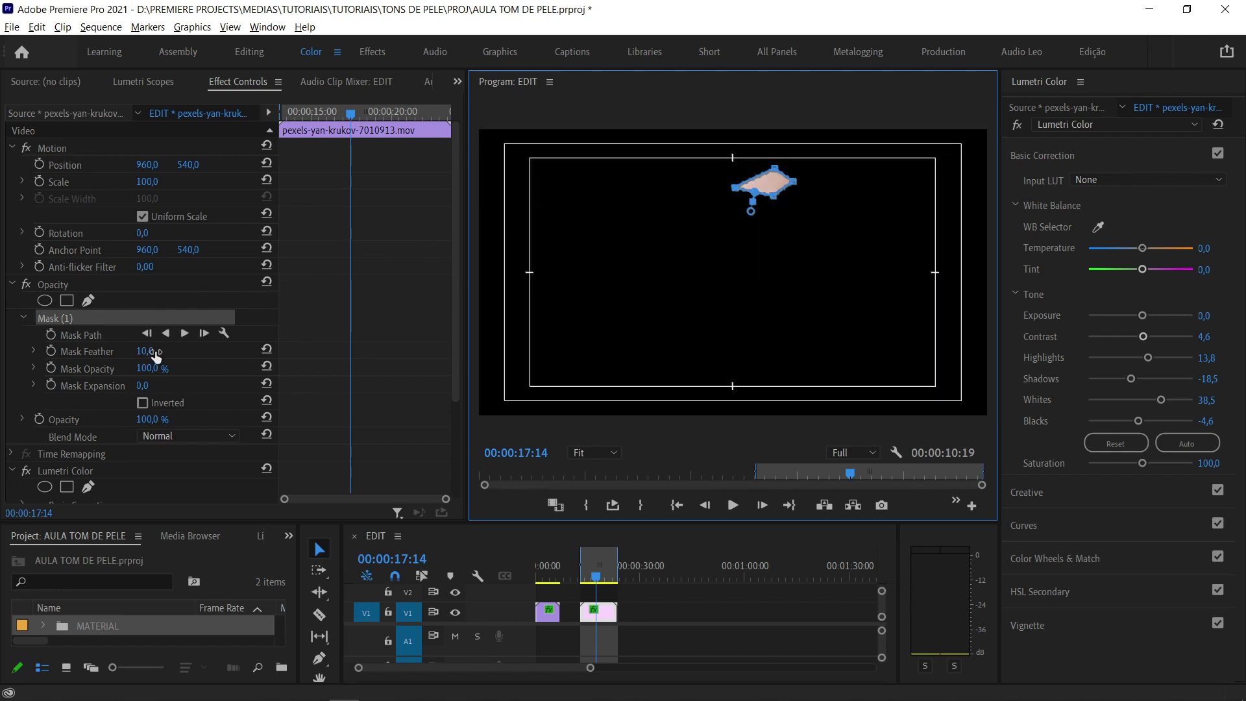
pyautogui.moveTo(155, 357); pyautogui.dragTo(137, 360)
# View the Program monitor at 100% and show the masked skin in the vectorscope
pyautogui.click(598, 453)
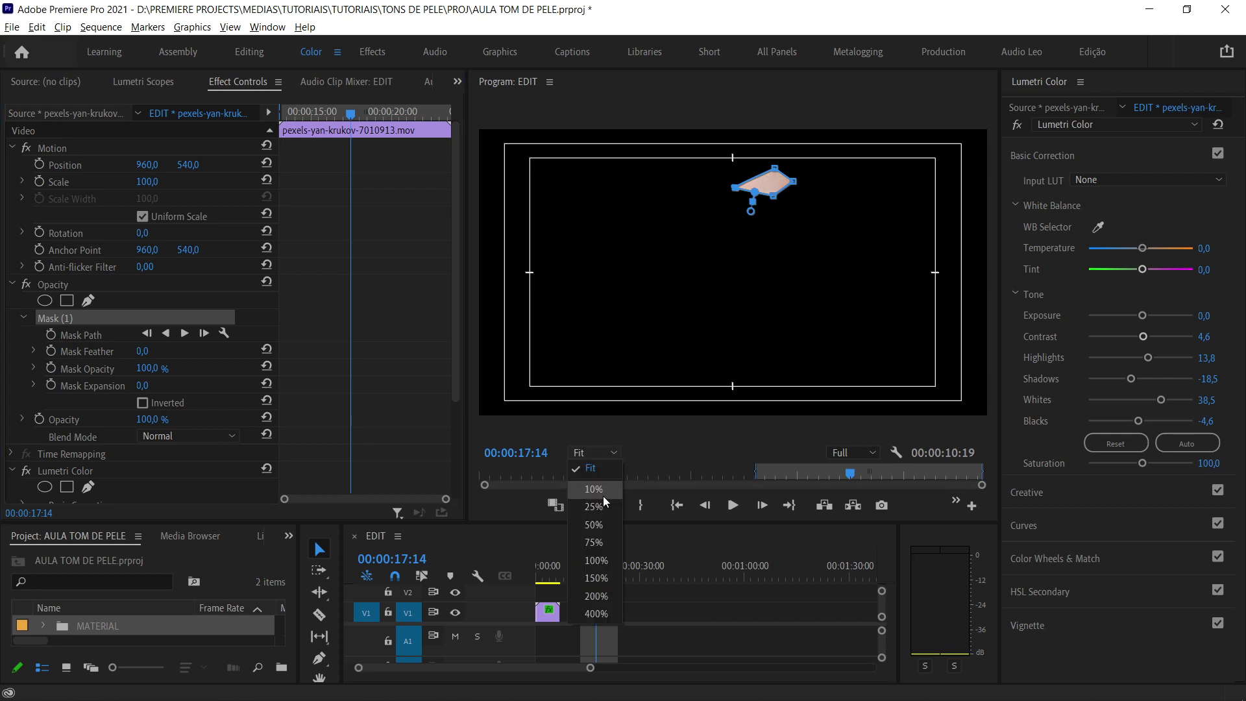
pyautogui.click(596, 560)
pyautogui.moveTo(979, 267); pyautogui.dragTo(980, 201)
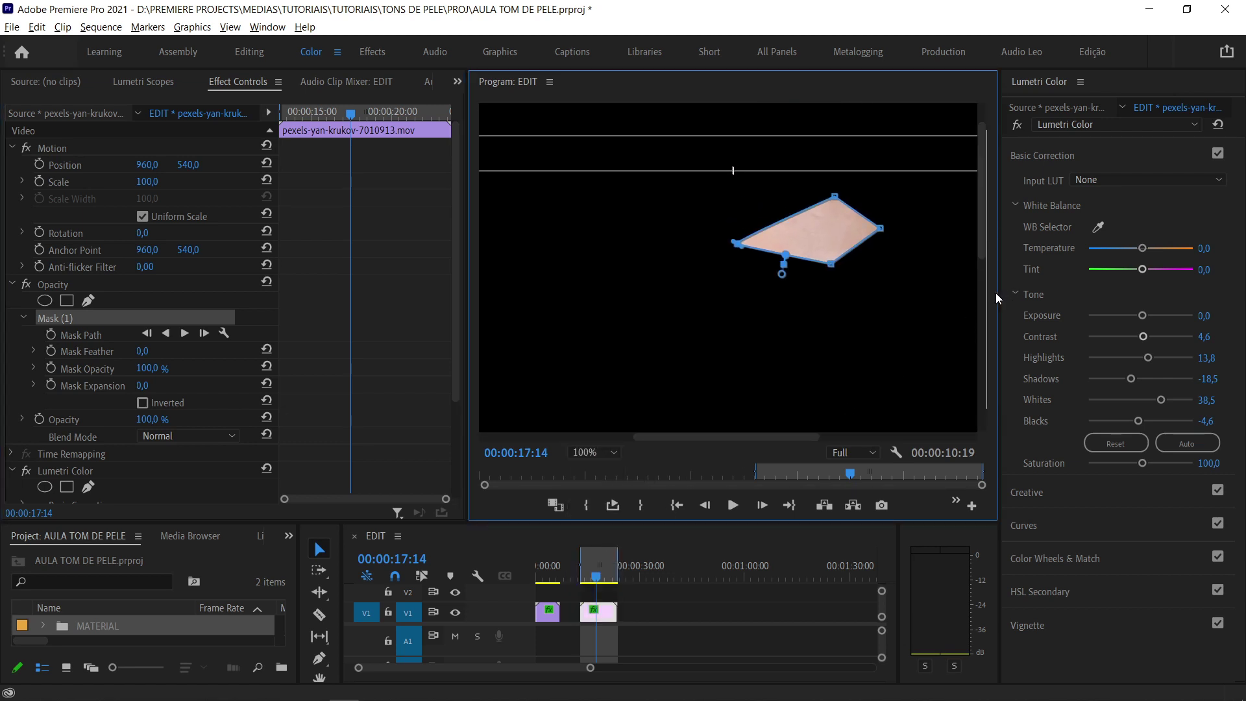
pyautogui.moveTo(997, 297); pyautogui.dragTo(1007, 298)
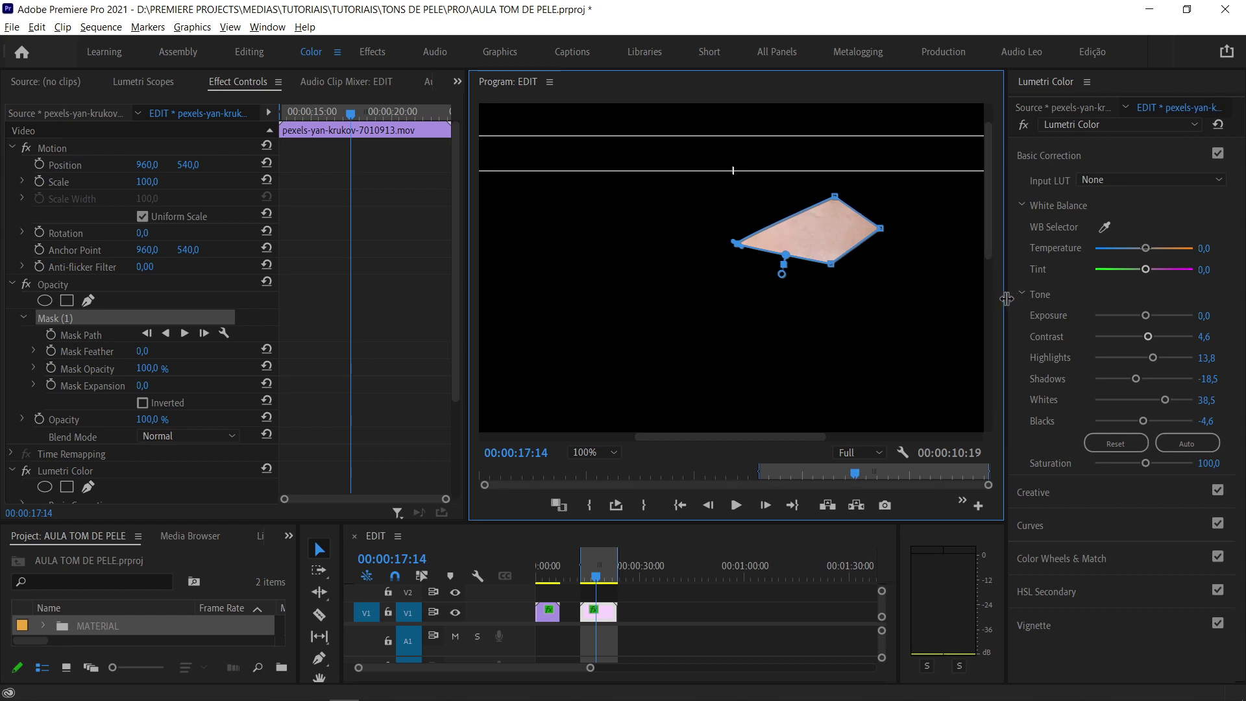
pyautogui.click(143, 82)
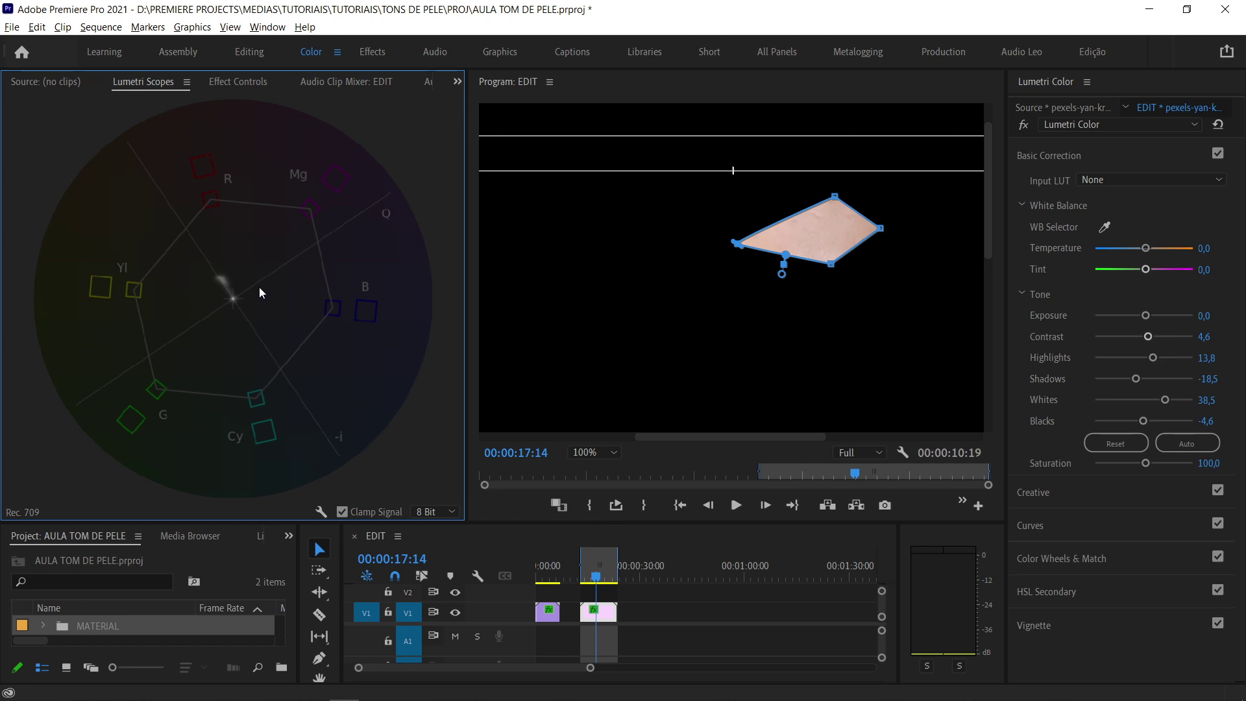
# Turn off the opacity mask, go to 00:00:14:06, fit the frame, and expand Creative
pyautogui.click(248, 87)
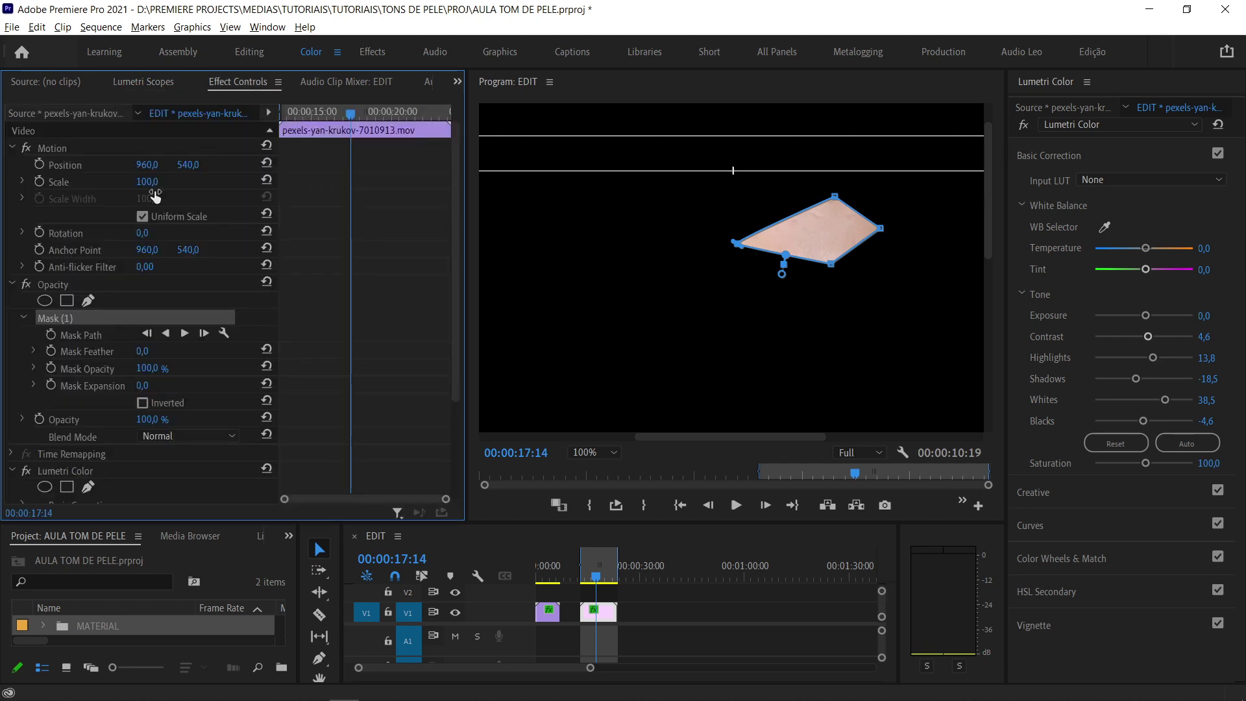
pyautogui.click(26, 285)
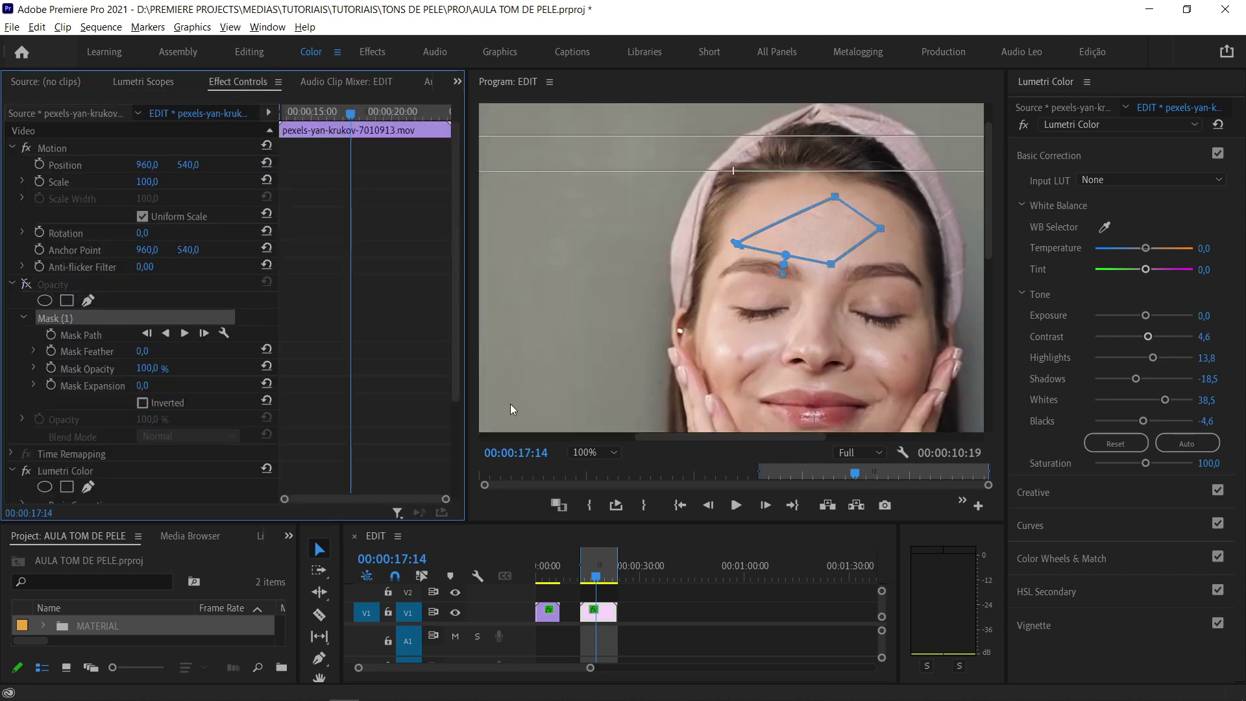
pyautogui.click(640, 607)
pyautogui.moveTo(590, 571); pyautogui.dragTo(585, 571)
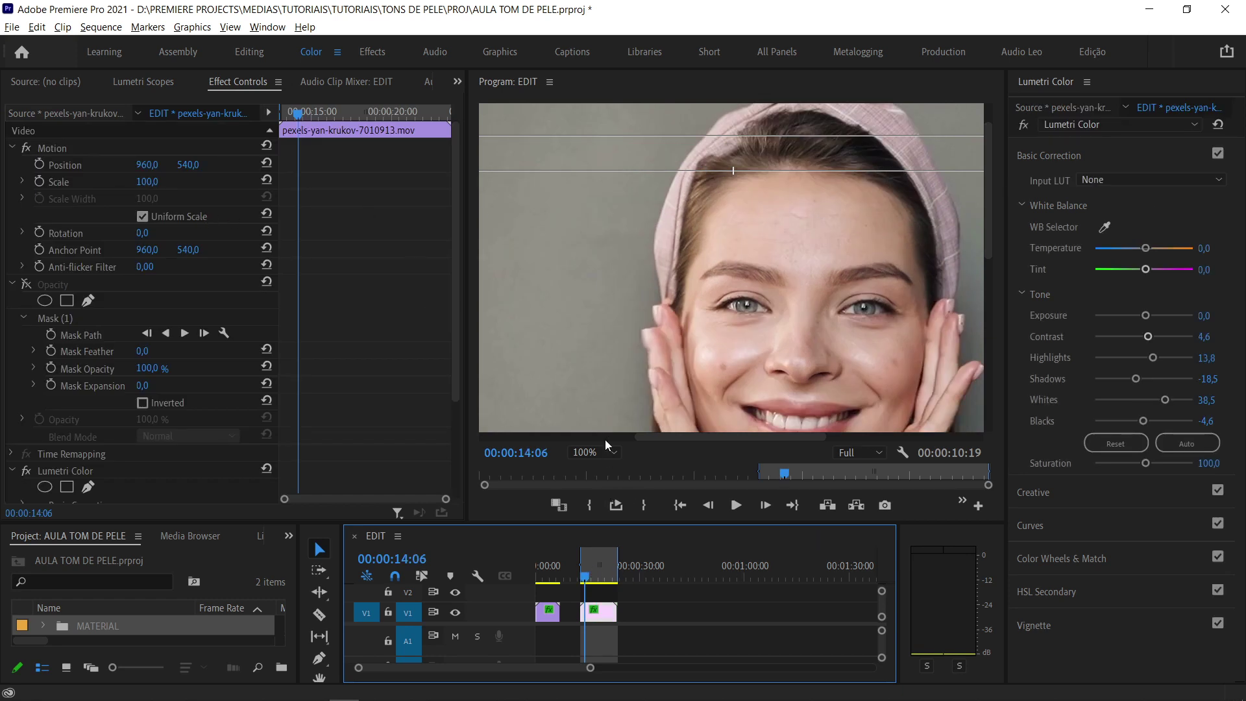
pyautogui.click(586, 451)
pyautogui.click(594, 466)
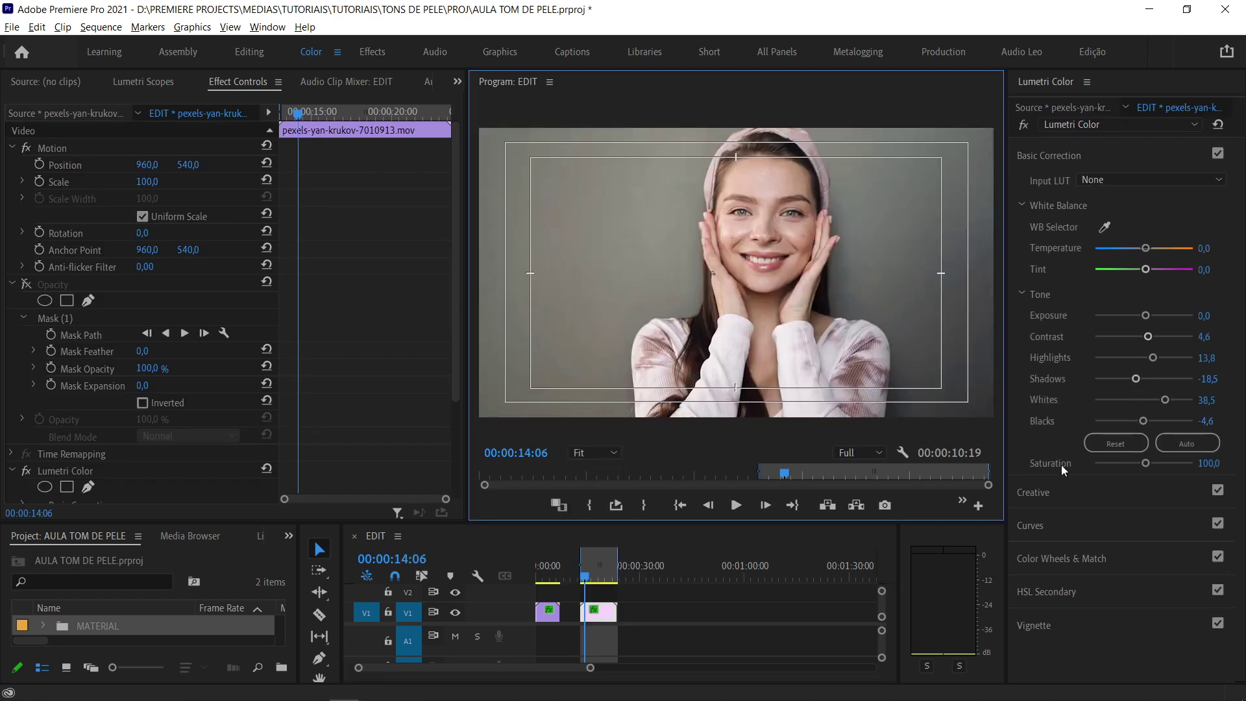
pyautogui.click(1046, 499)
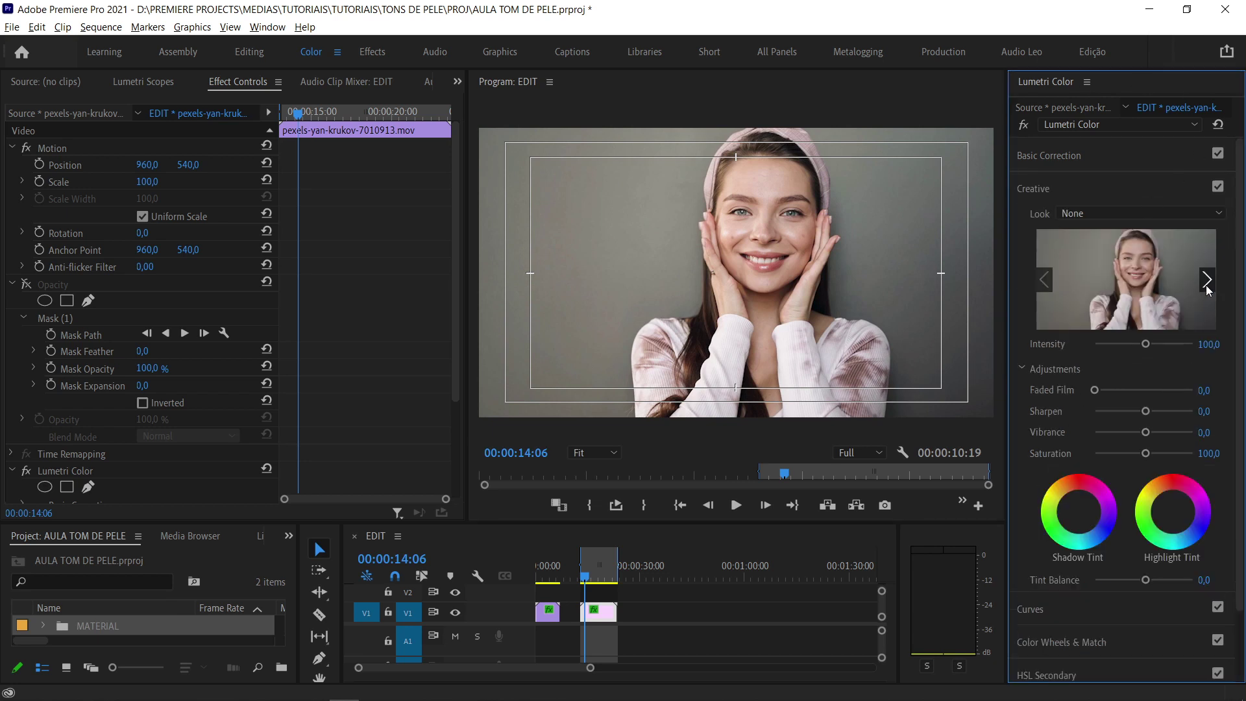
# Apply the SL BLUE COLD look, compare it bypassed, and re-enable the forehead mask
pyautogui.click(1128, 213)
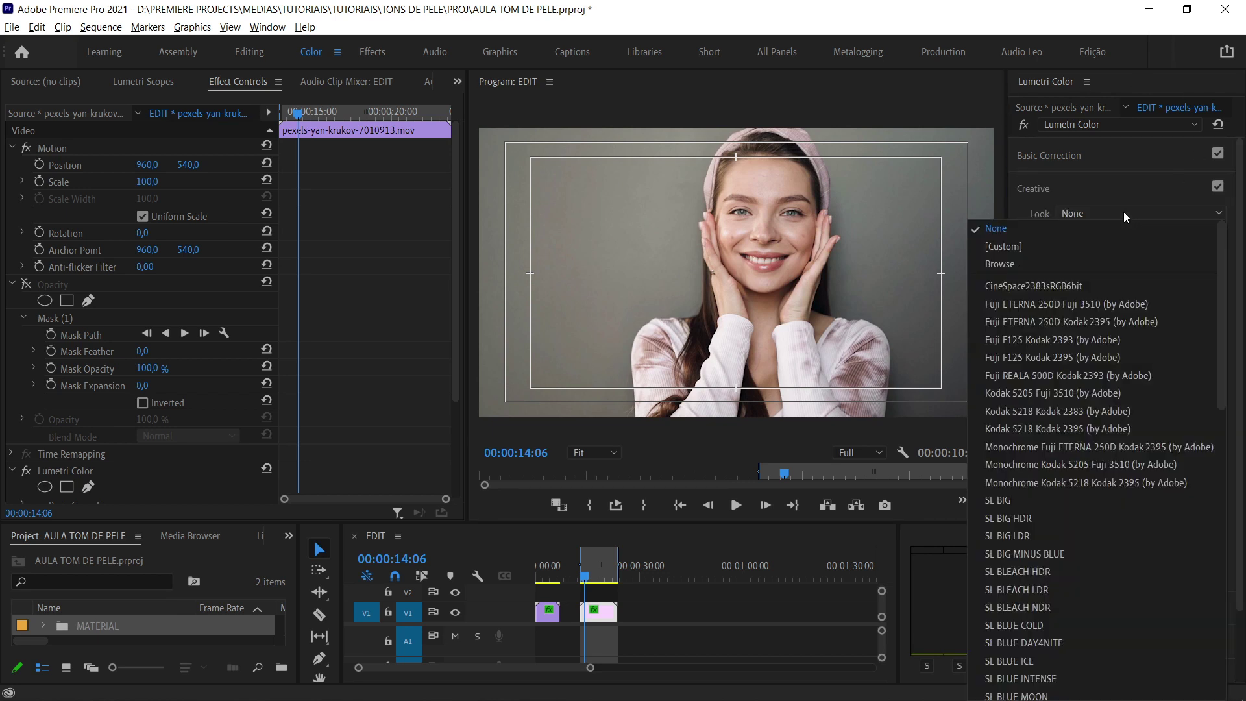
pyautogui.click(1077, 625)
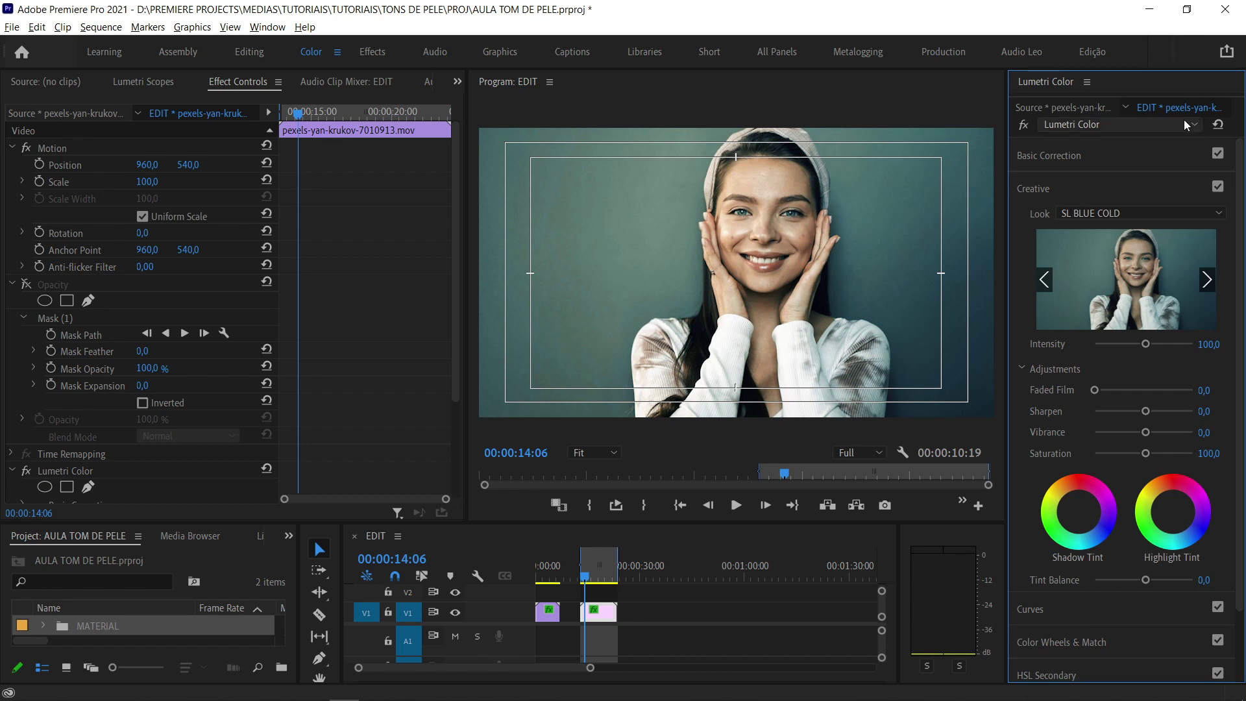
pyautogui.click(1025, 127)
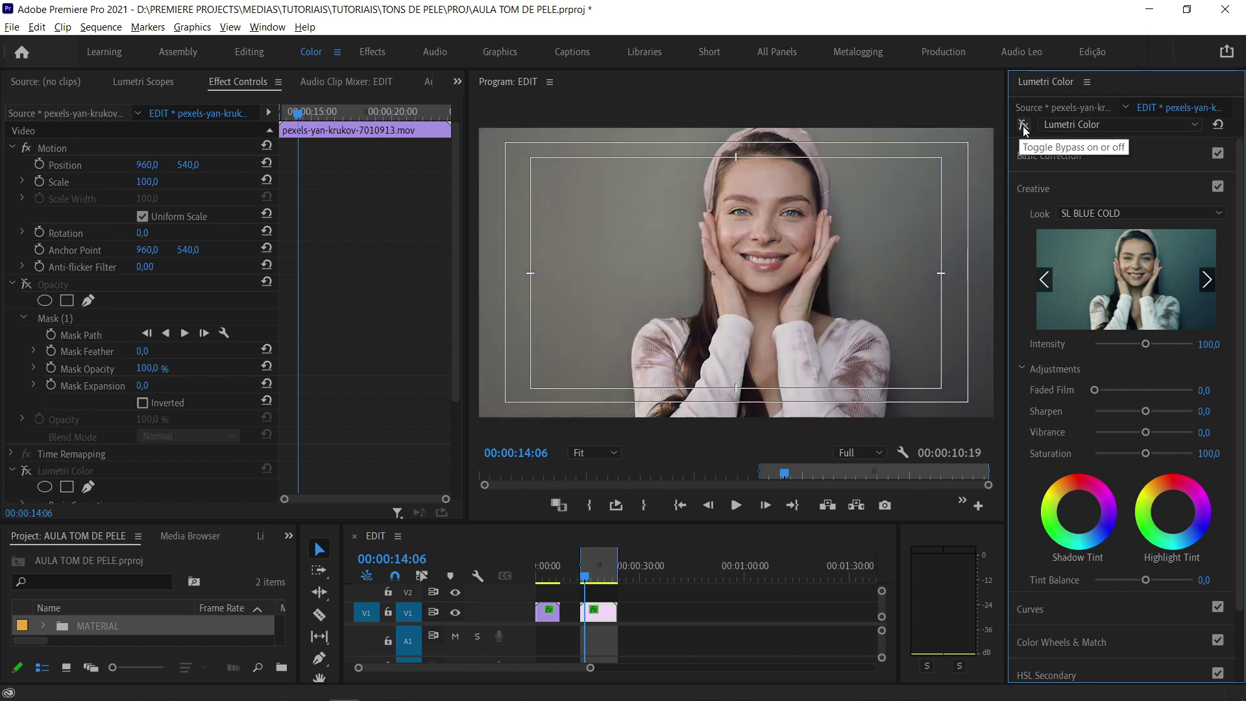
pyautogui.click(1025, 128)
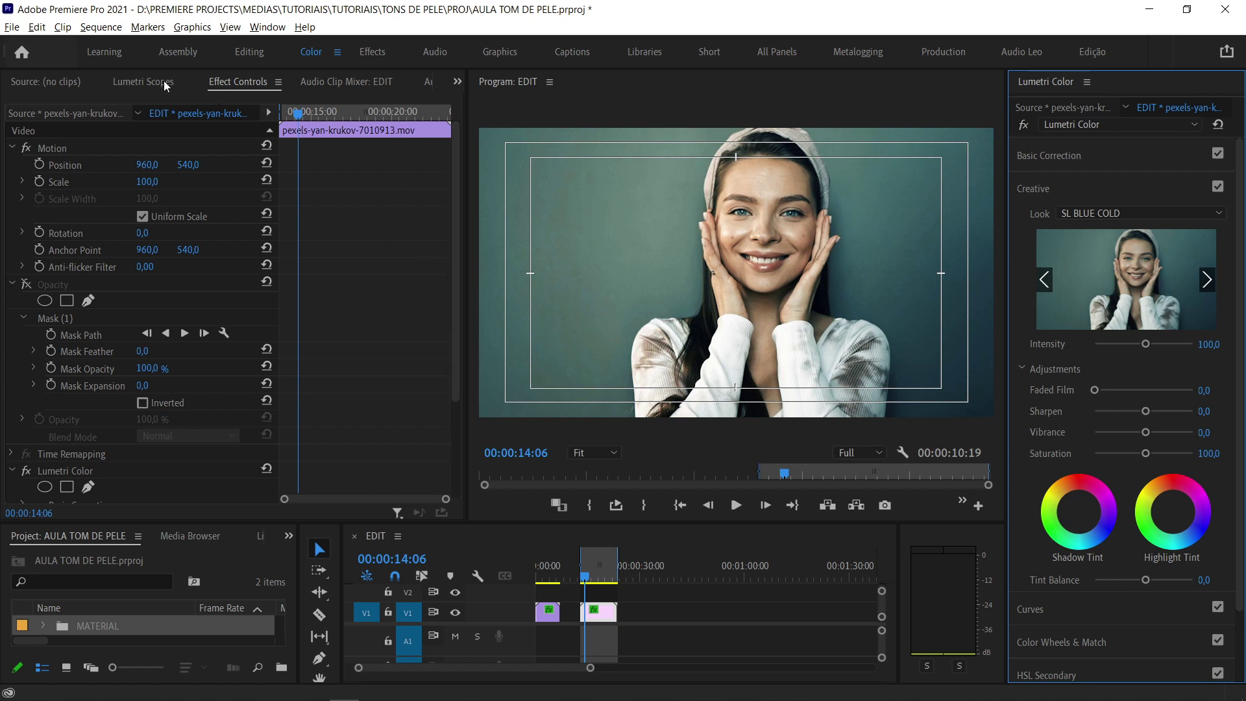
pyautogui.click(26, 285)
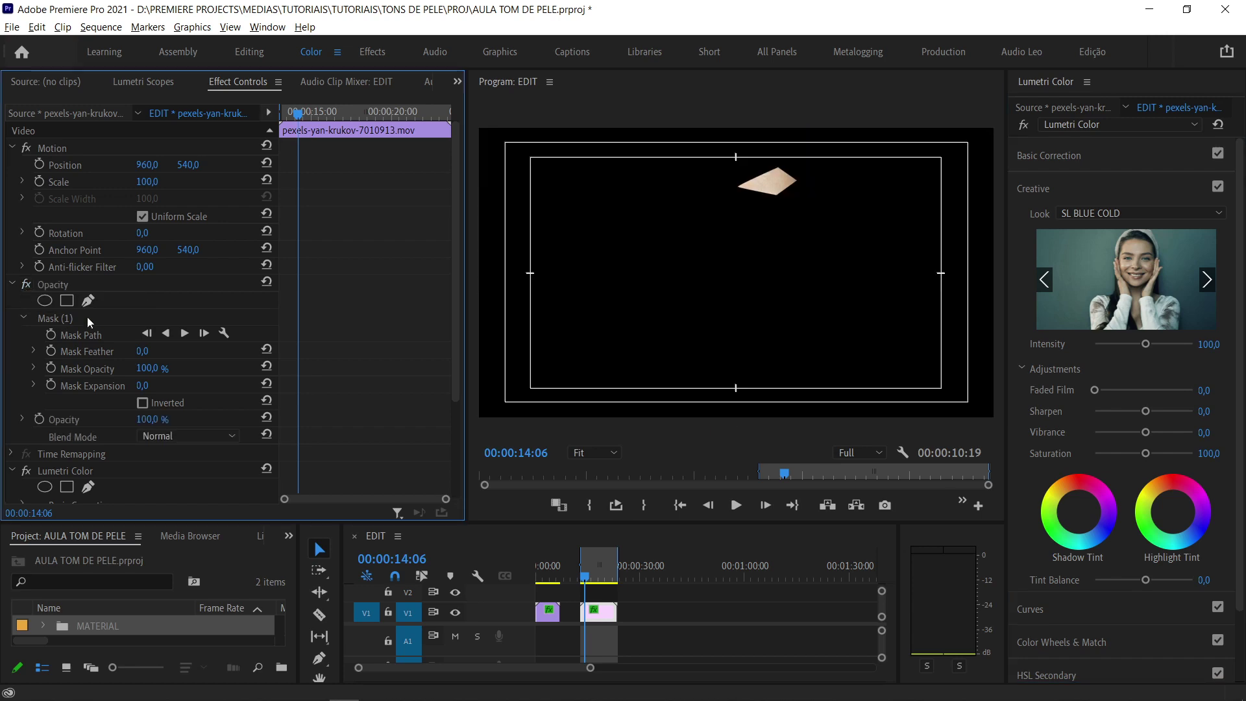
# Check the cooled forehead patch in the vectorscope and collapse the Creative section
pyautogui.click(122, 83)
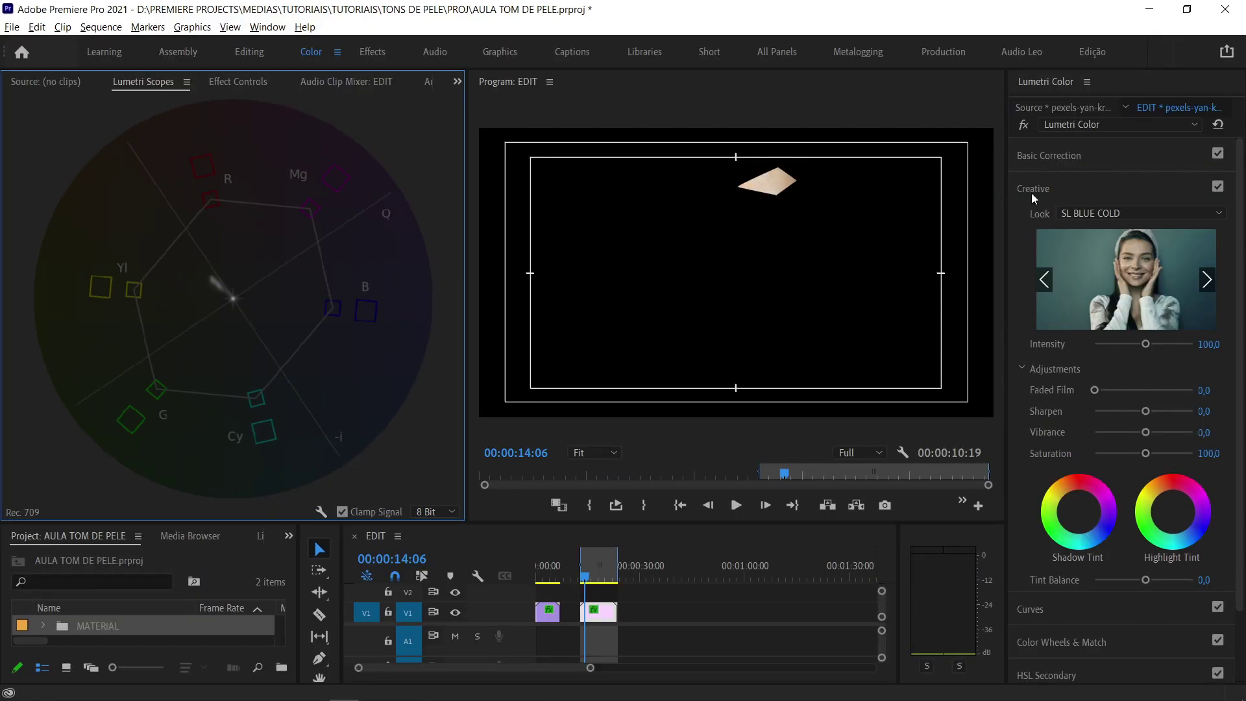
pyautogui.click(1032, 193)
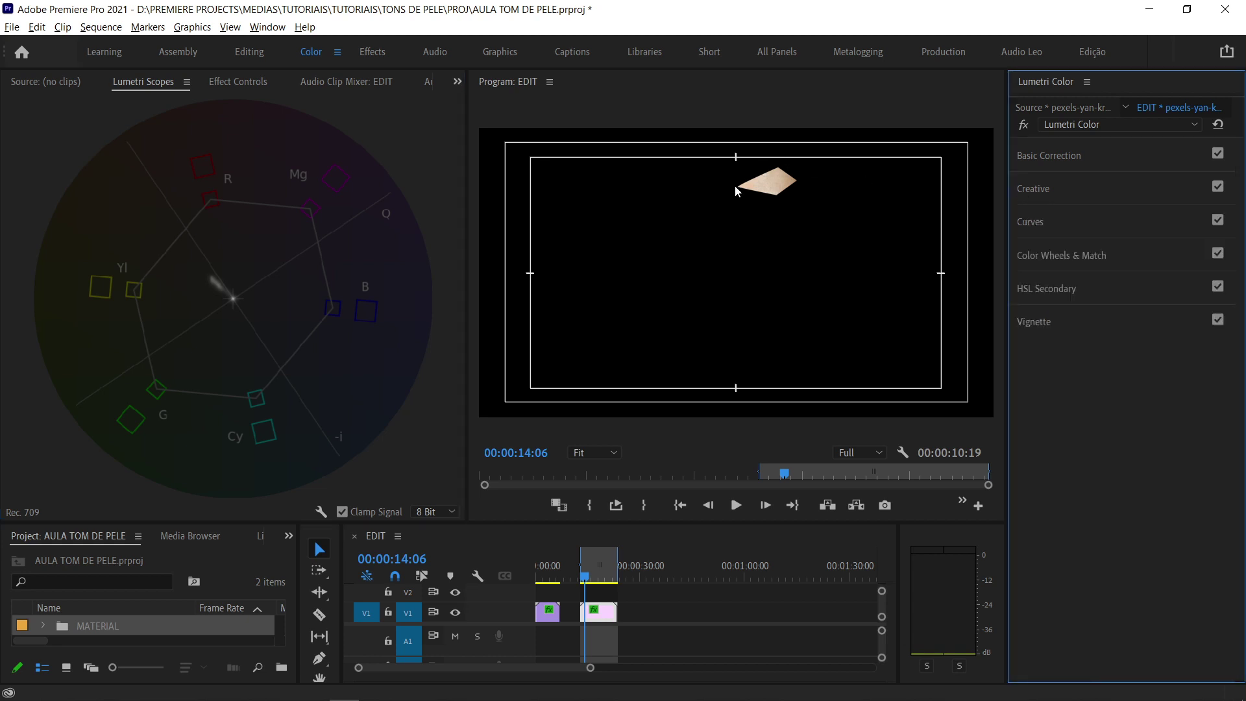
# Turn off the mask, sample the forehead skin as the HSL Secondary key color, and save
pyautogui.click(1066, 289)
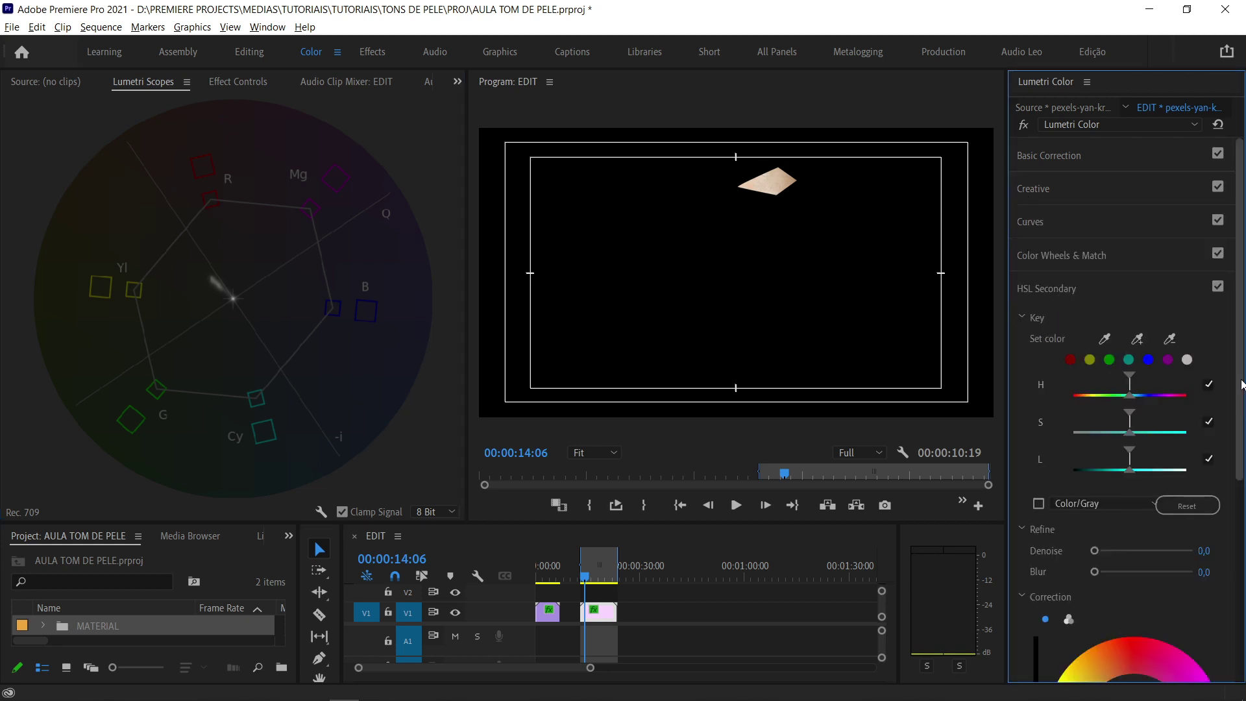
pyautogui.click(237, 82)
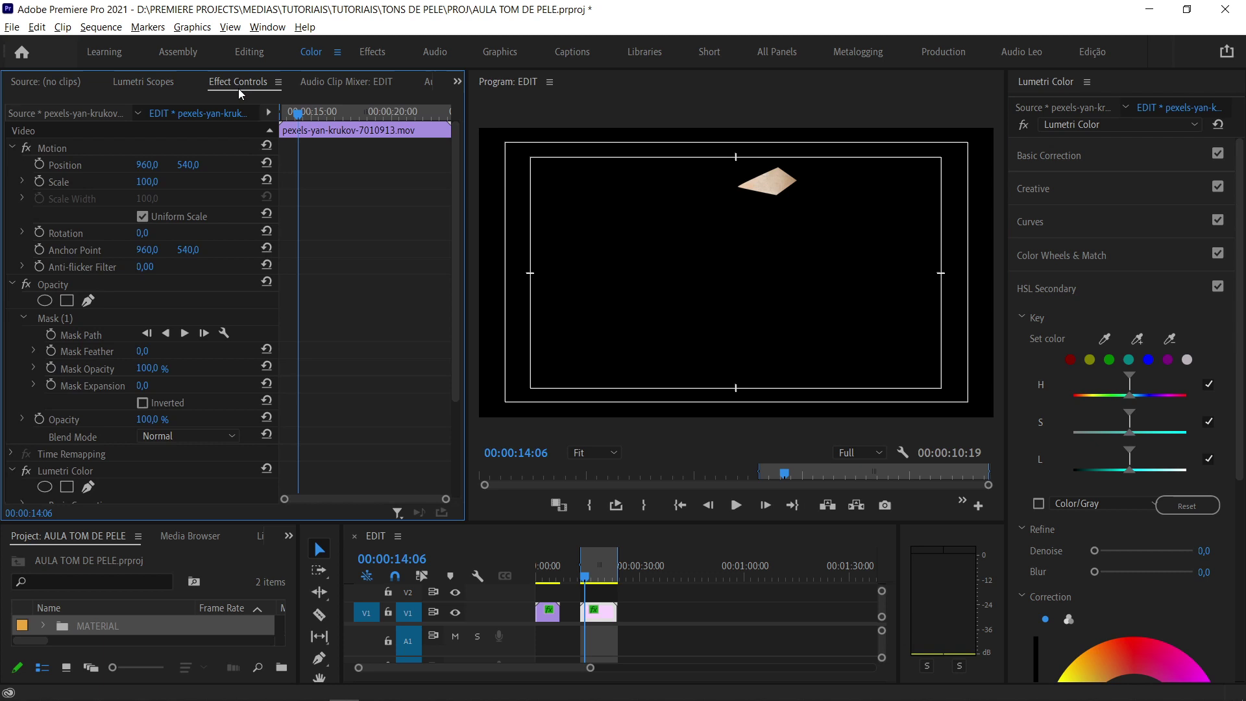
pyautogui.click(27, 285)
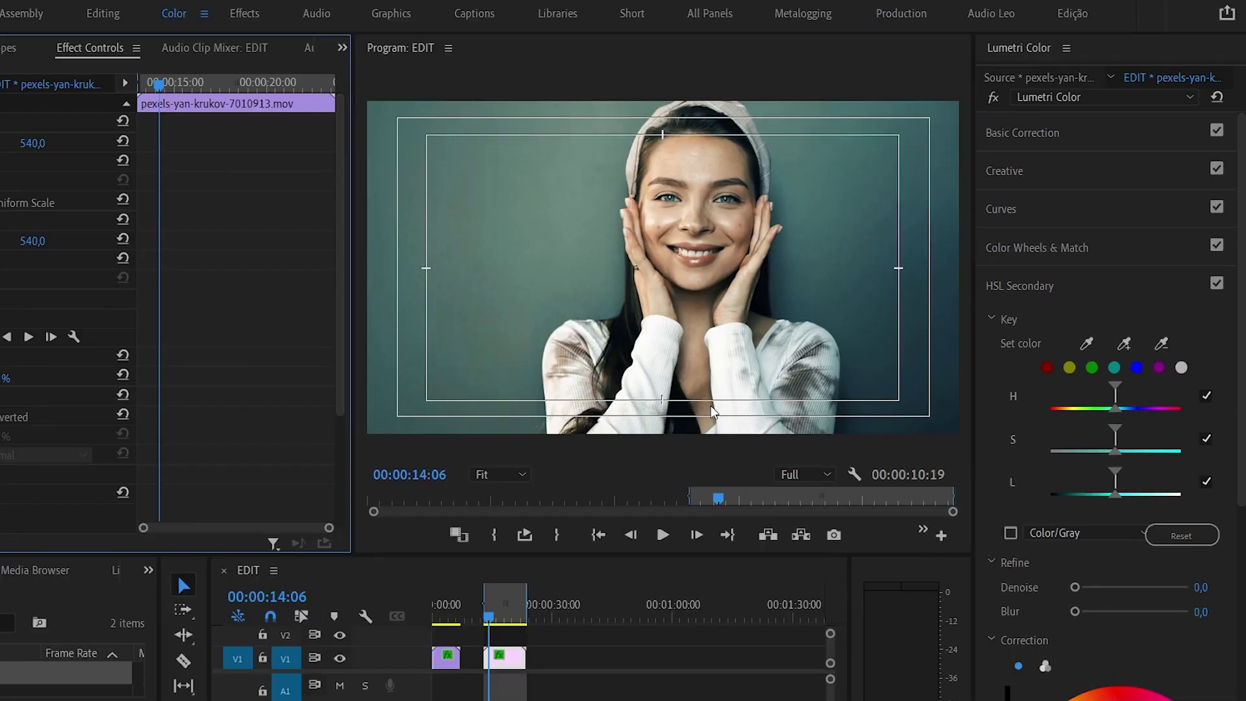
pyautogui.click(1087, 346)
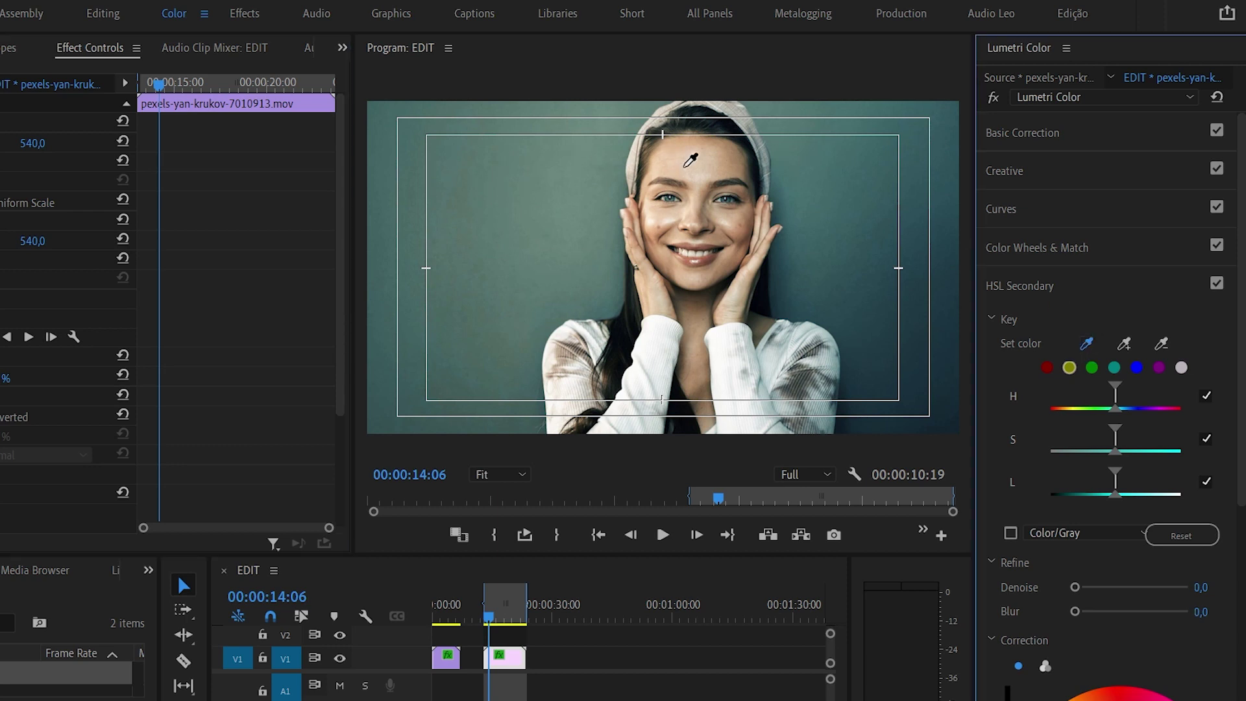
pyautogui.click(686, 165)
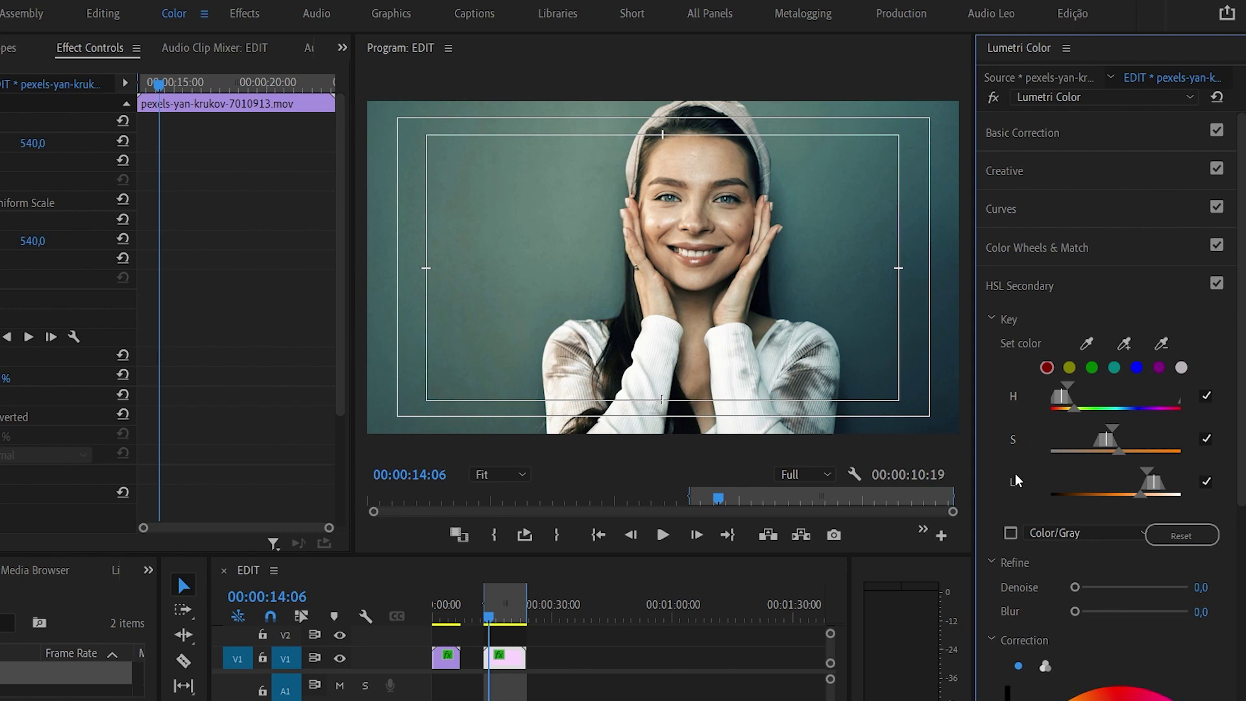
pyautogui.hotkey('ctrl', 's')
# Enable the HSL key preview, try White/Black, and settle on Color/Black
pyautogui.click(1010, 533)
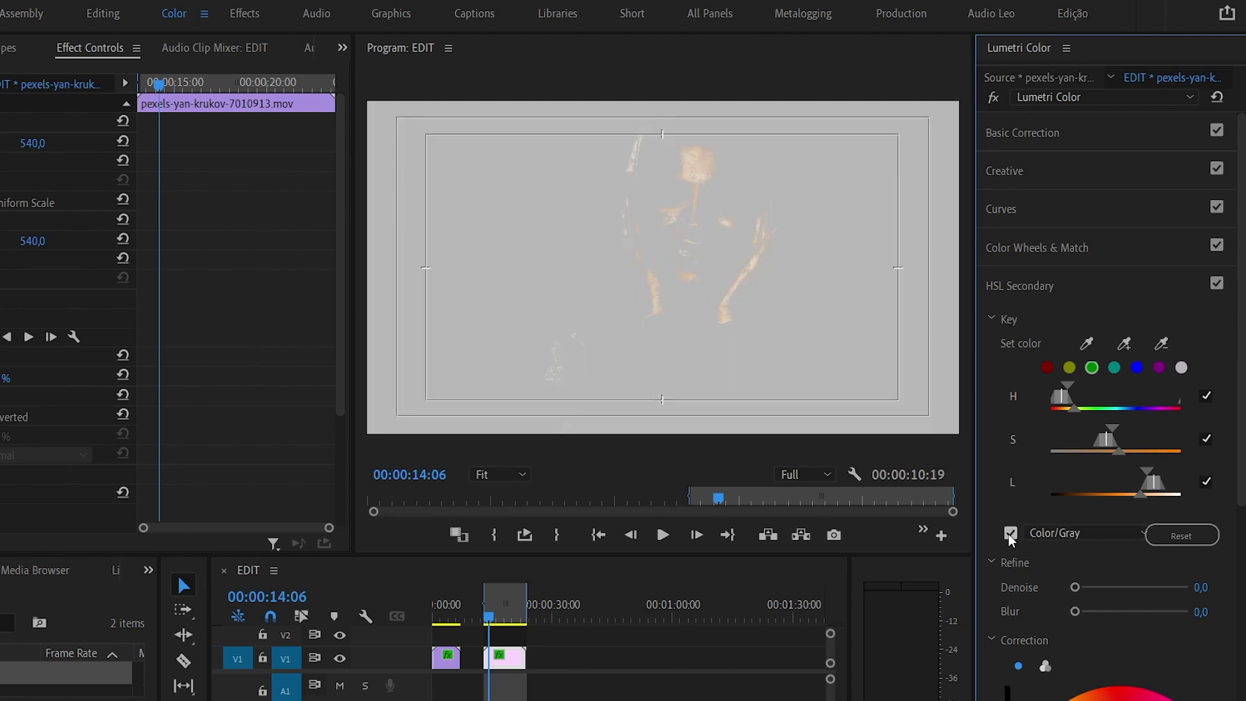
pyautogui.click(1058, 536)
pyautogui.click(1074, 571)
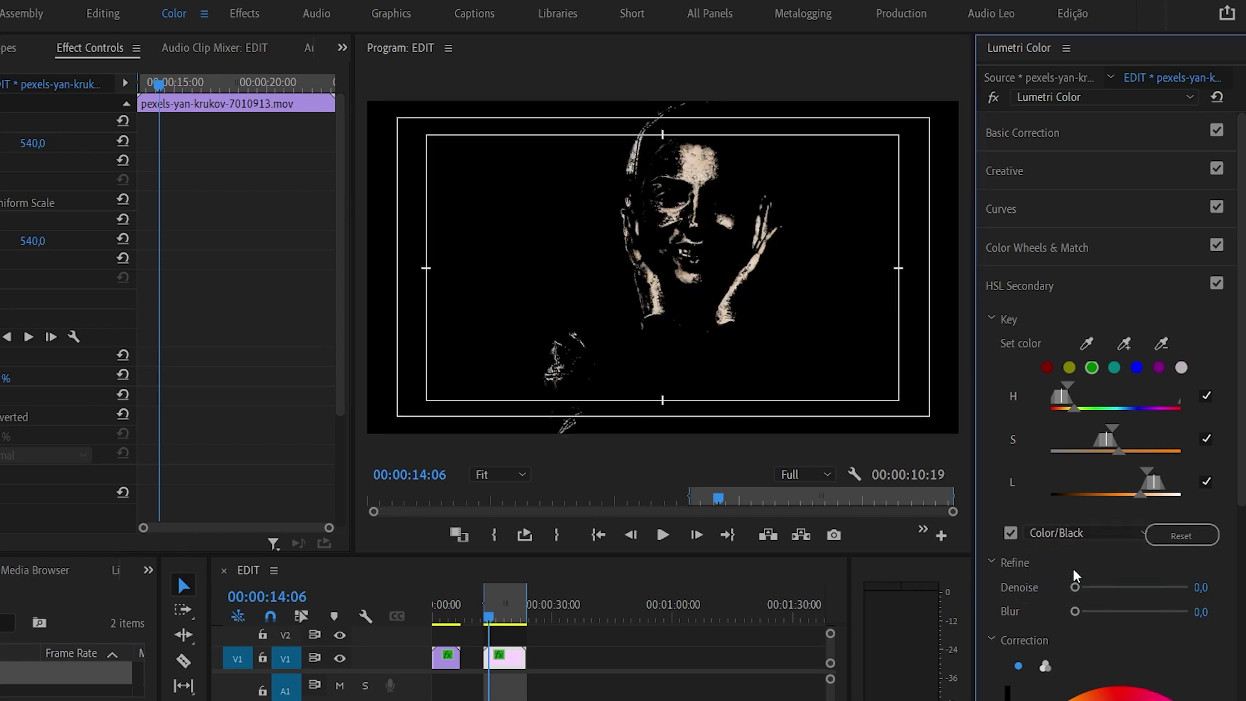
pyautogui.click(1064, 539)
pyautogui.click(1074, 591)
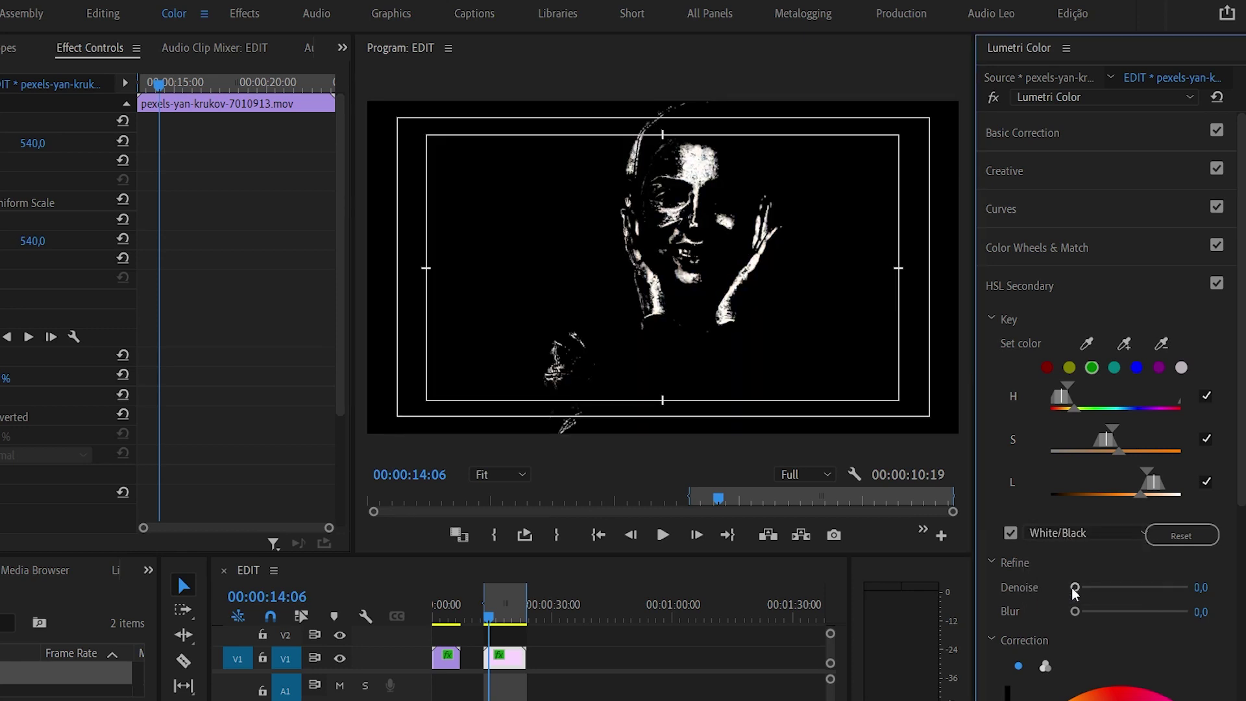
pyautogui.click(1042, 536)
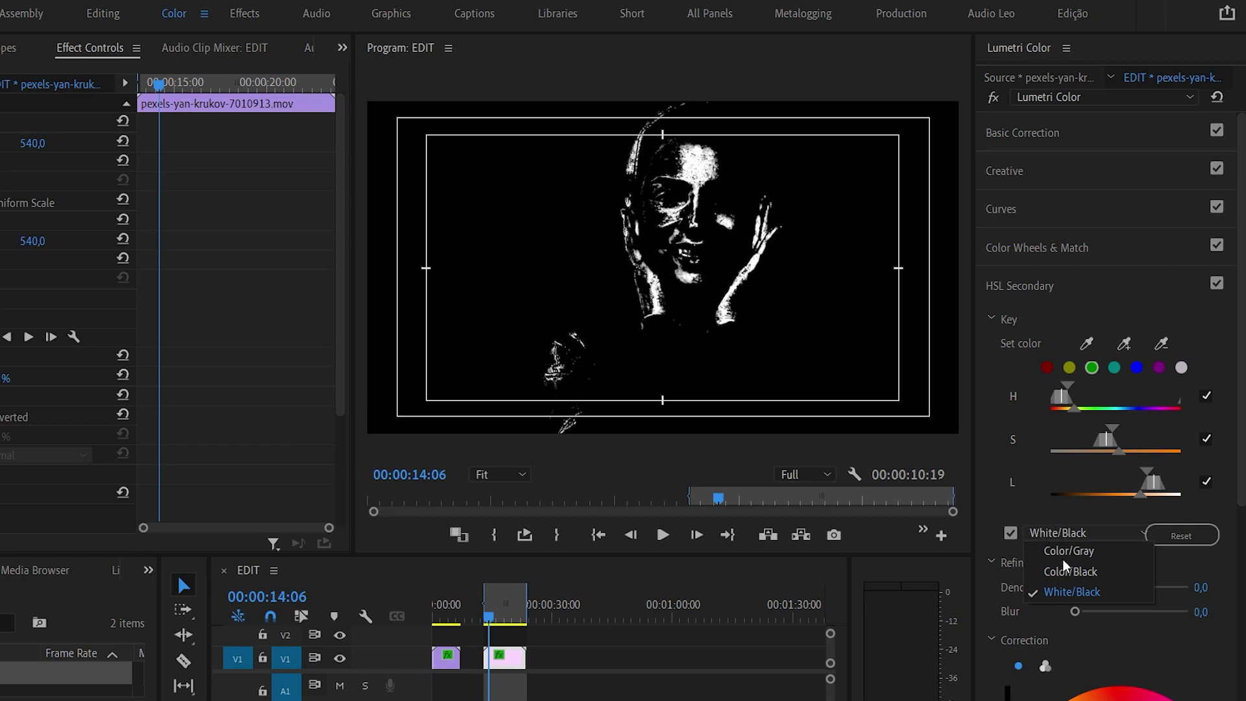
pyautogui.click(1075, 577)
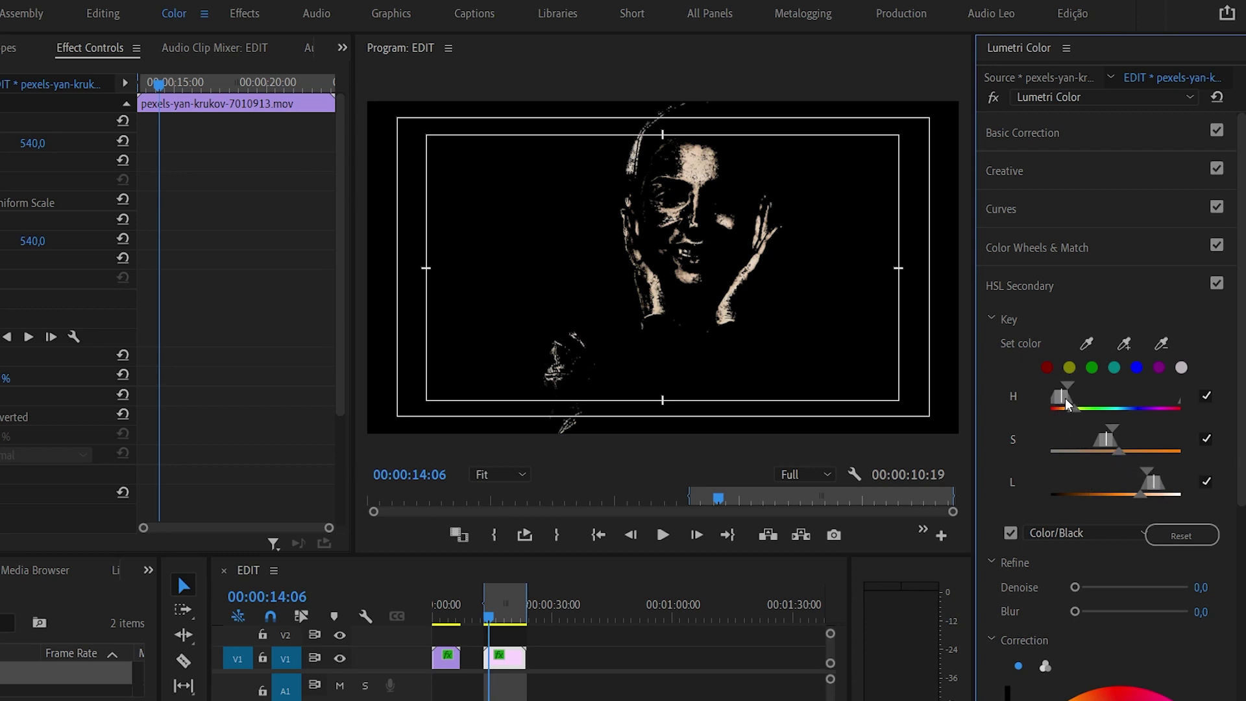
# Adjust the skin key's hue, saturation and lightness ranges to reveal more of the face
pyautogui.moveTo(1068, 402); pyautogui.dragTo(1066, 406)
pyautogui.moveTo(1118, 451); pyautogui.dragTo(1111, 453)
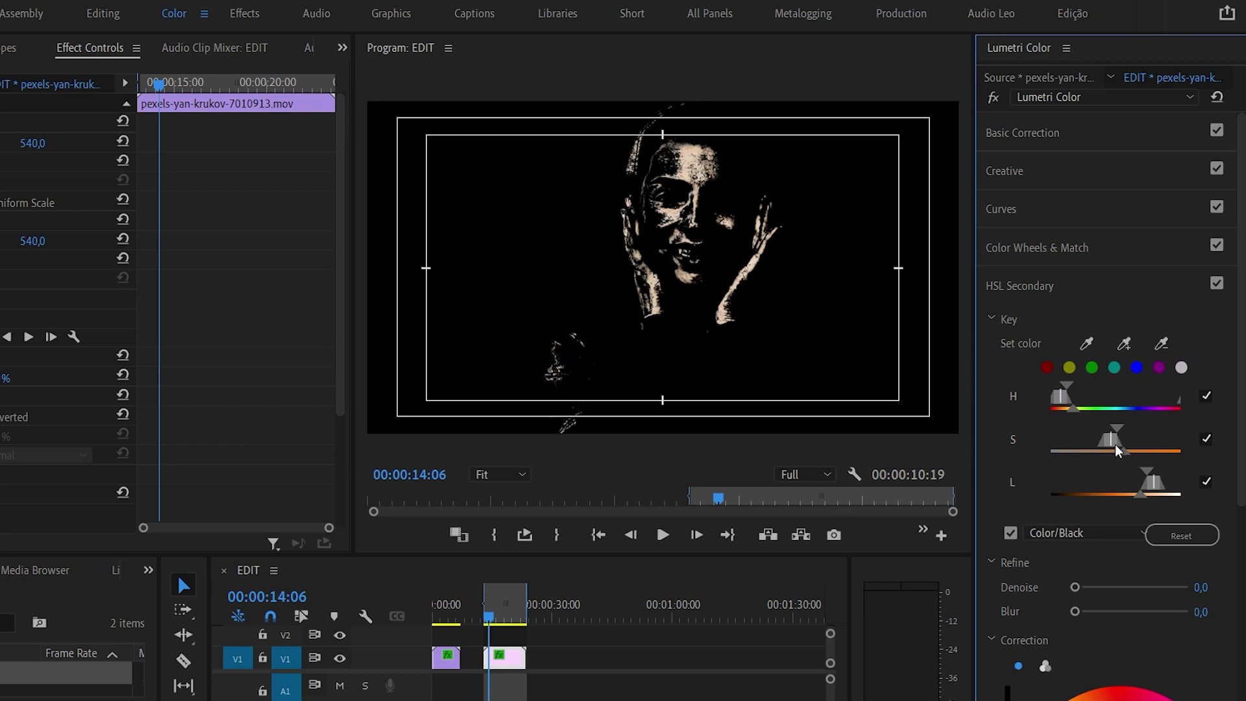
pyautogui.moveTo(1158, 488)
pyautogui.mouseDown()
pyautogui.moveTo(1128, 486)
pyautogui.moveTo(1146, 490)
pyautogui.mouseUp()
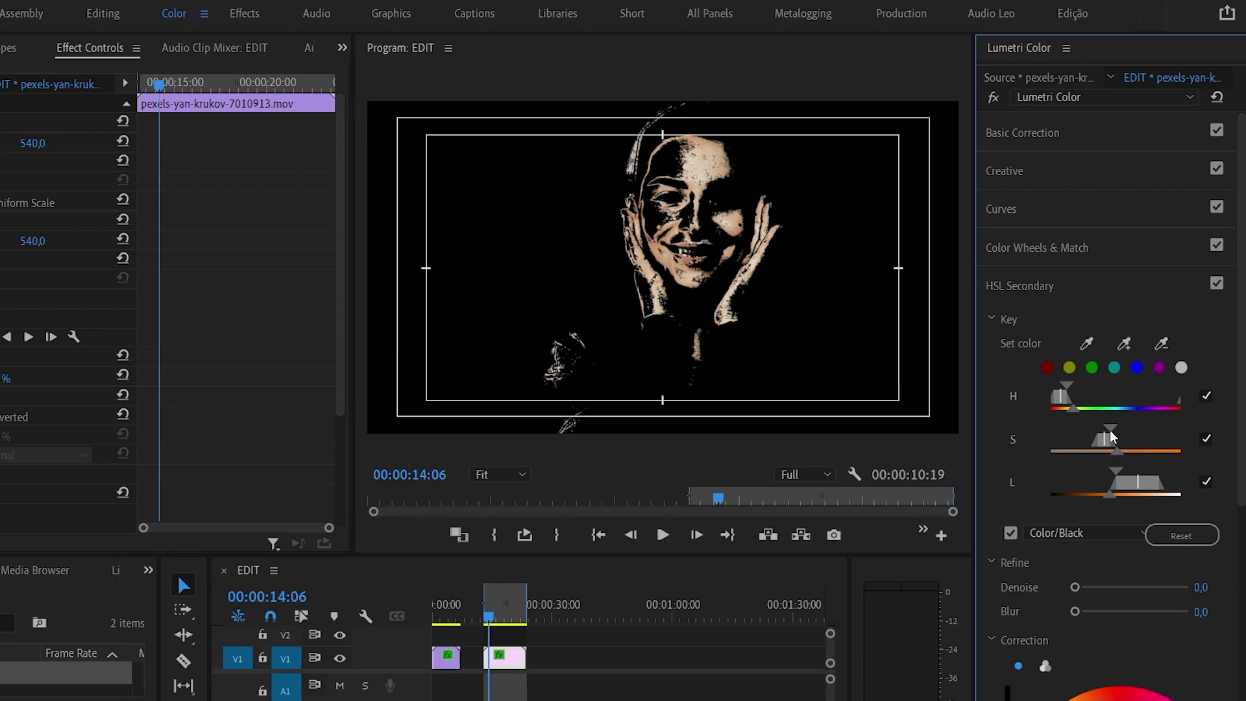
pyautogui.moveTo(1111, 438); pyautogui.dragTo(1124, 460)
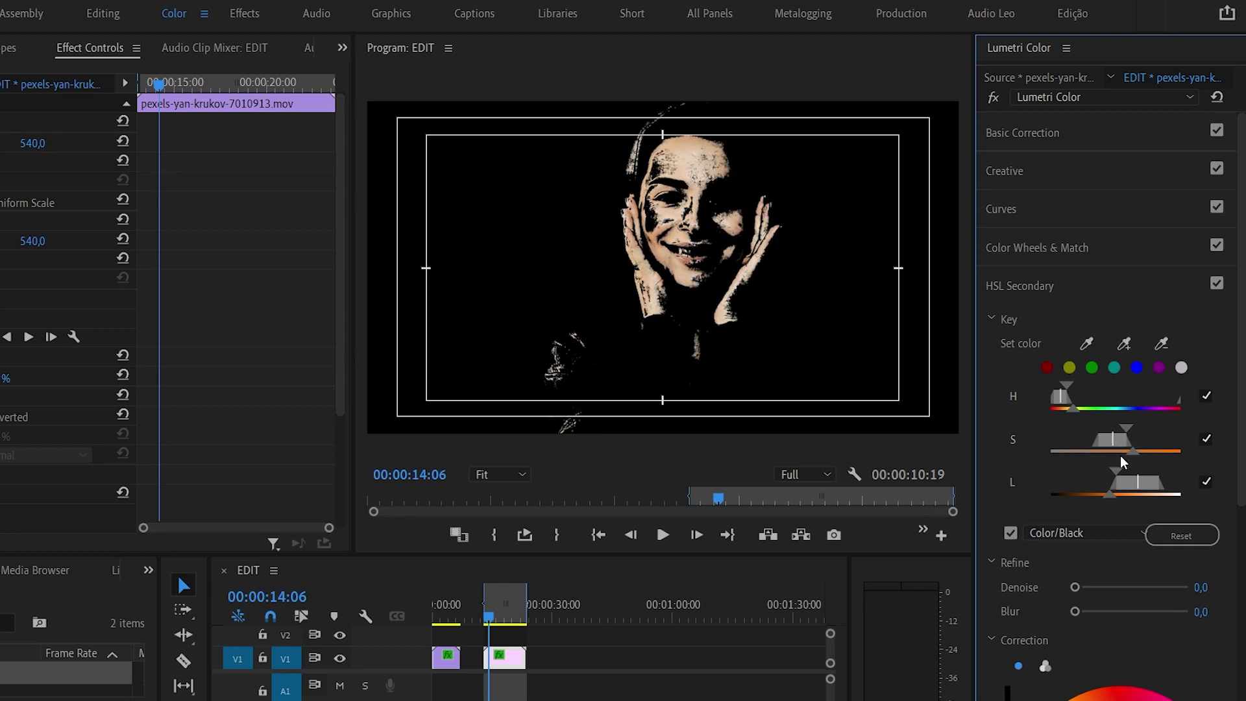
pyautogui.moveTo(1124, 460); pyautogui.dragTo(1080, 454)
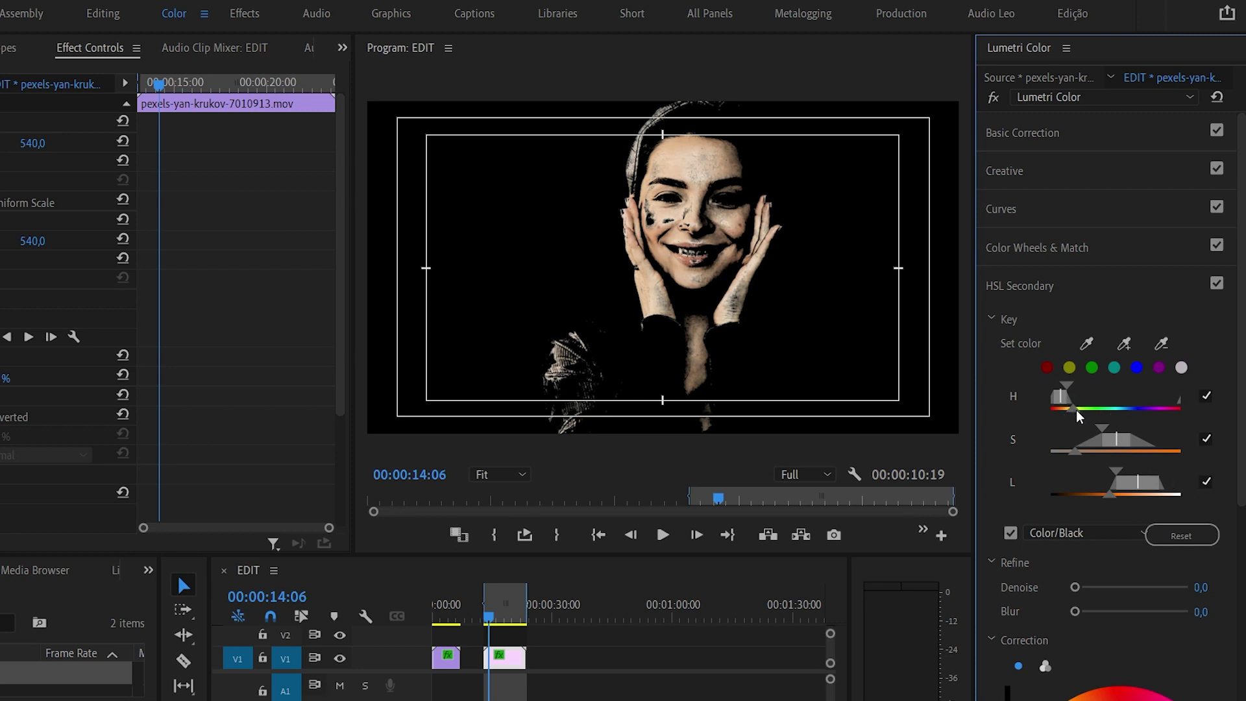
# Tighten the lower hue edge and add more face skin to the key with the + eyedropper
pyautogui.moveTo(1075, 416); pyautogui.dragTo(1070, 416)
pyautogui.click(1125, 346)
pyautogui.click(695, 173)
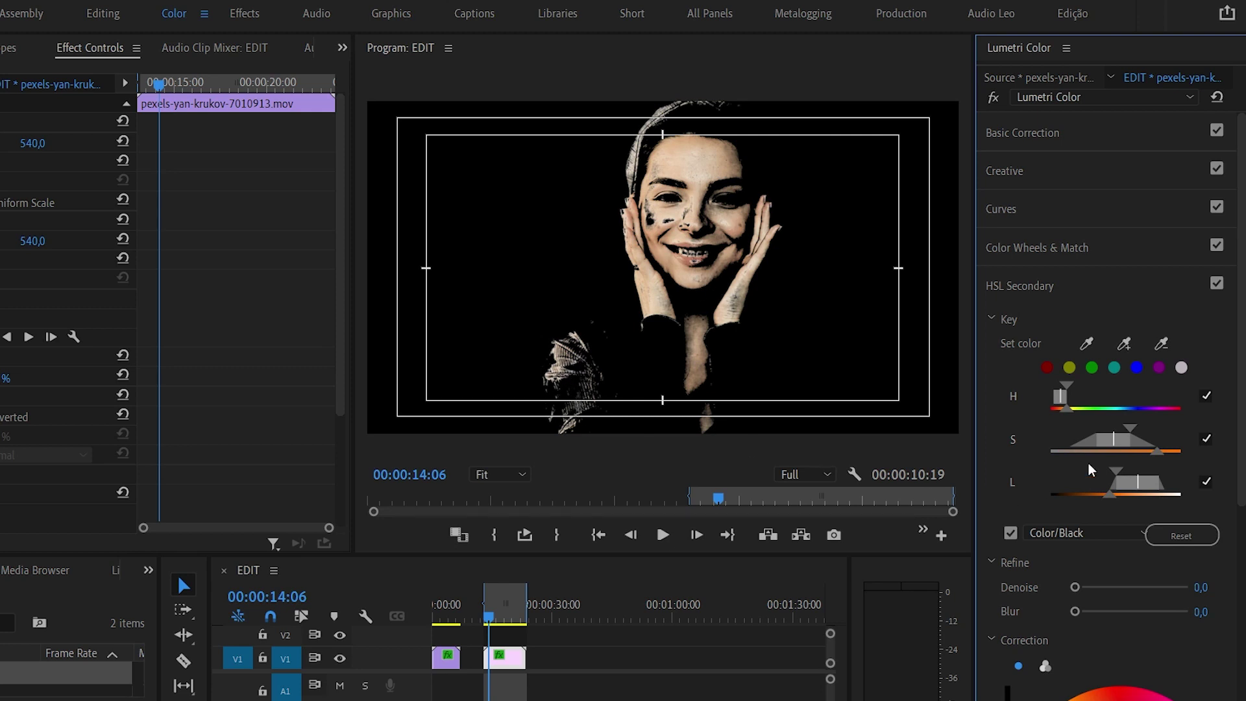
# Set the skin key's Refine Denoise to 36,9 and Blur to 4,2, then collapse Refine
pyautogui.scroll(-5, 1096, 467)
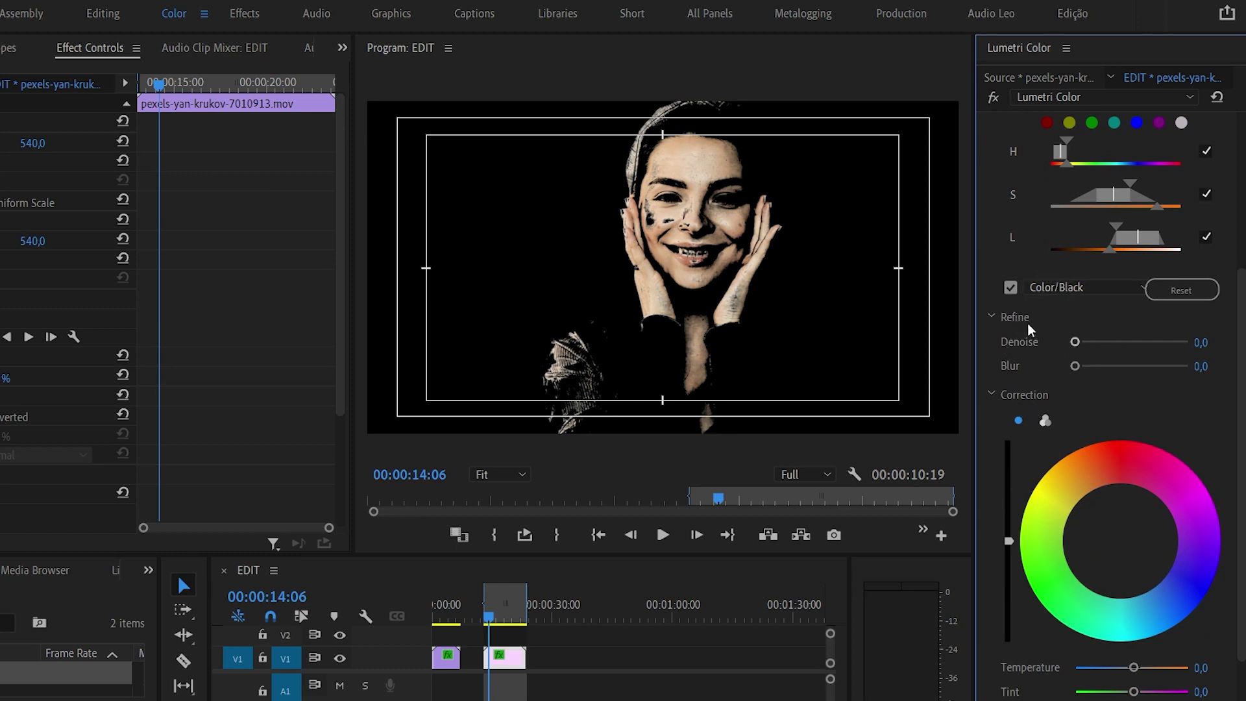
pyautogui.moveTo(1075, 344); pyautogui.dragTo(1116, 370)
pyautogui.moveTo(1075, 366); pyautogui.dragTo(1092, 375)
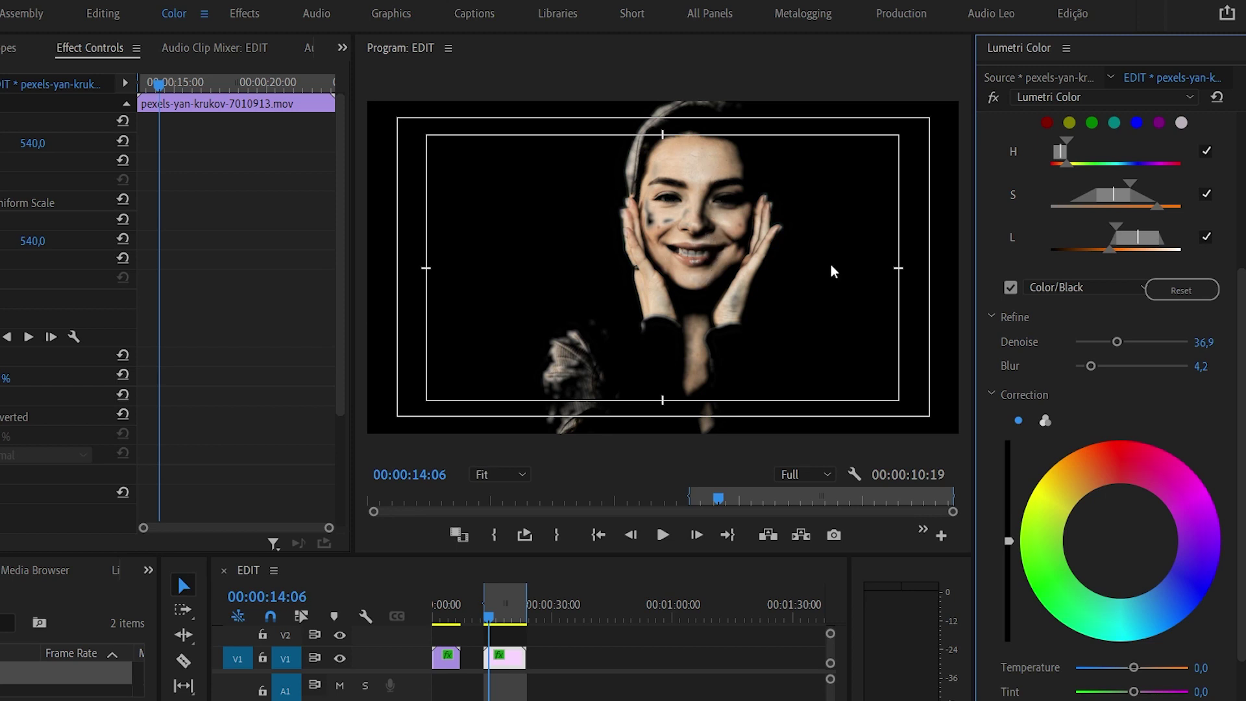
pyautogui.click(1002, 318)
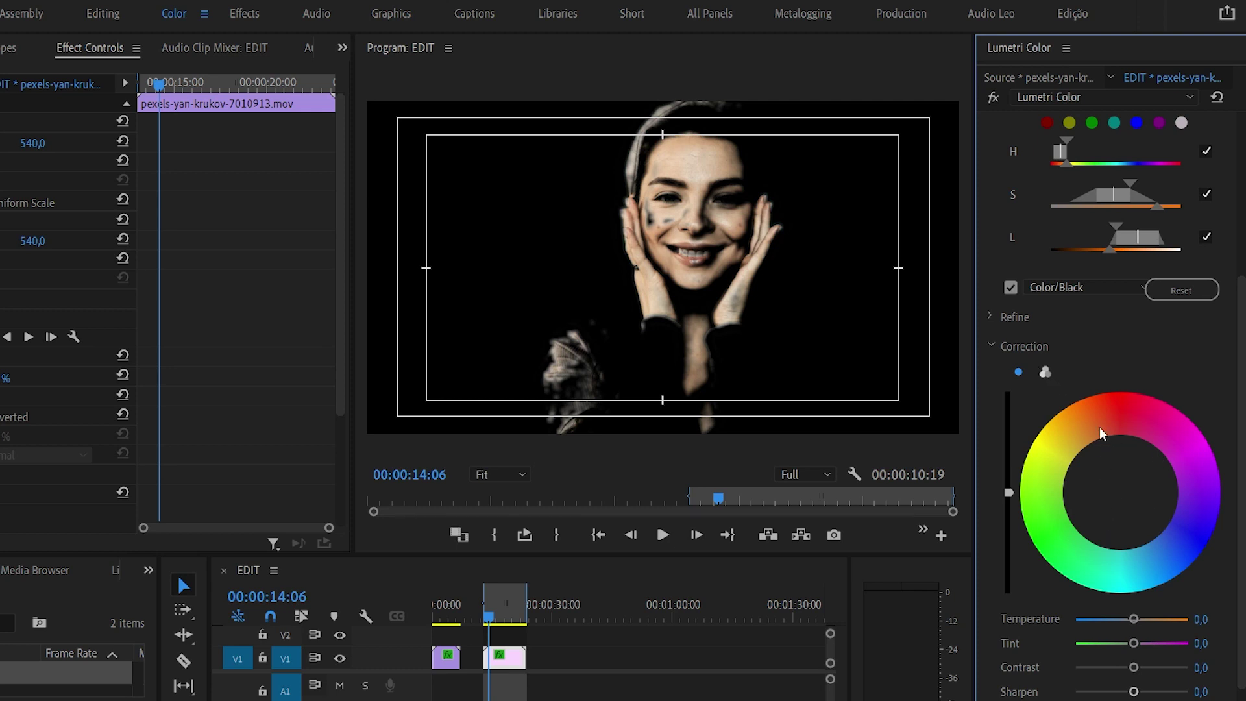
# Try three-way Correction wheels, return to the single wheel, and show the vectorscope in Lumetri Scopes
pyautogui.click(1045, 373)
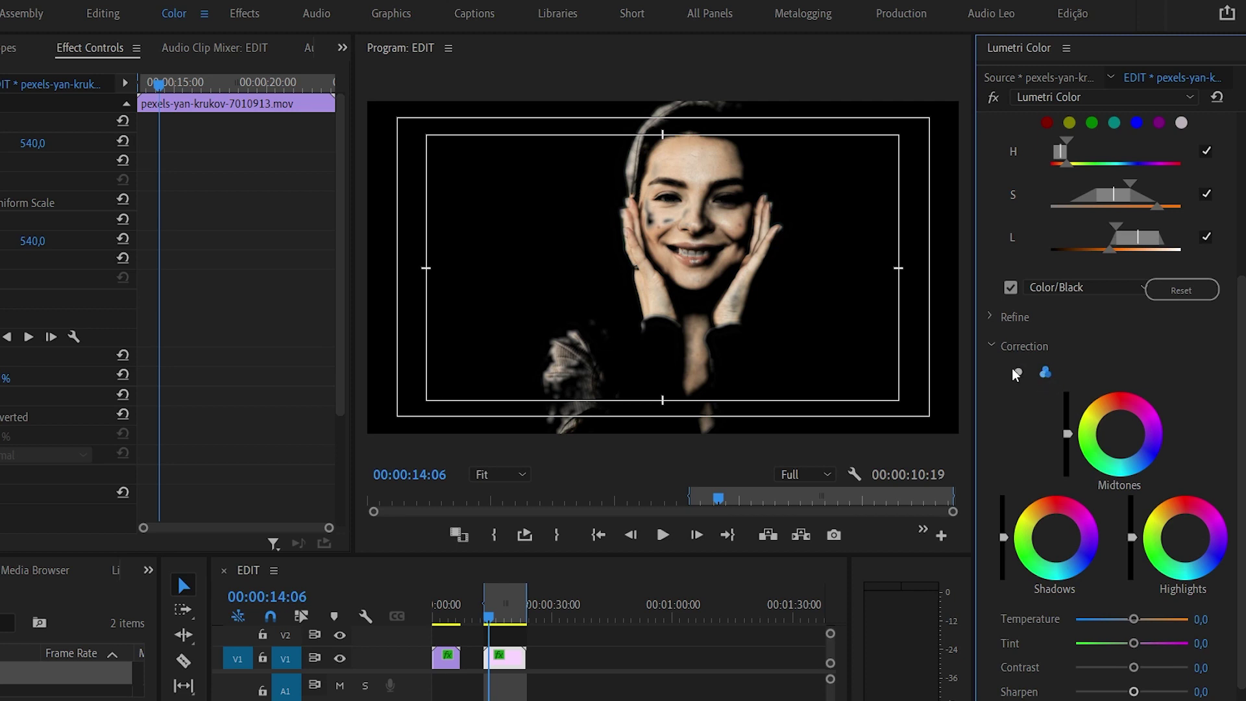
pyautogui.click(1019, 373)
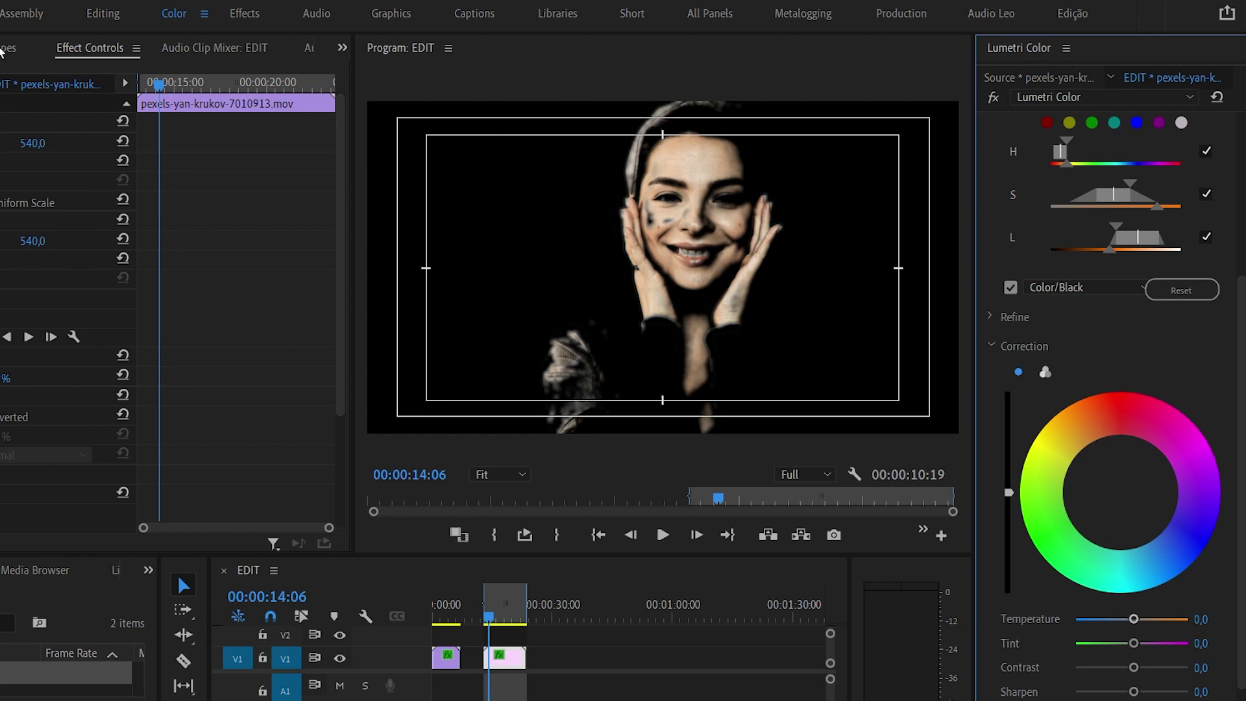
pyautogui.click(159, 84)
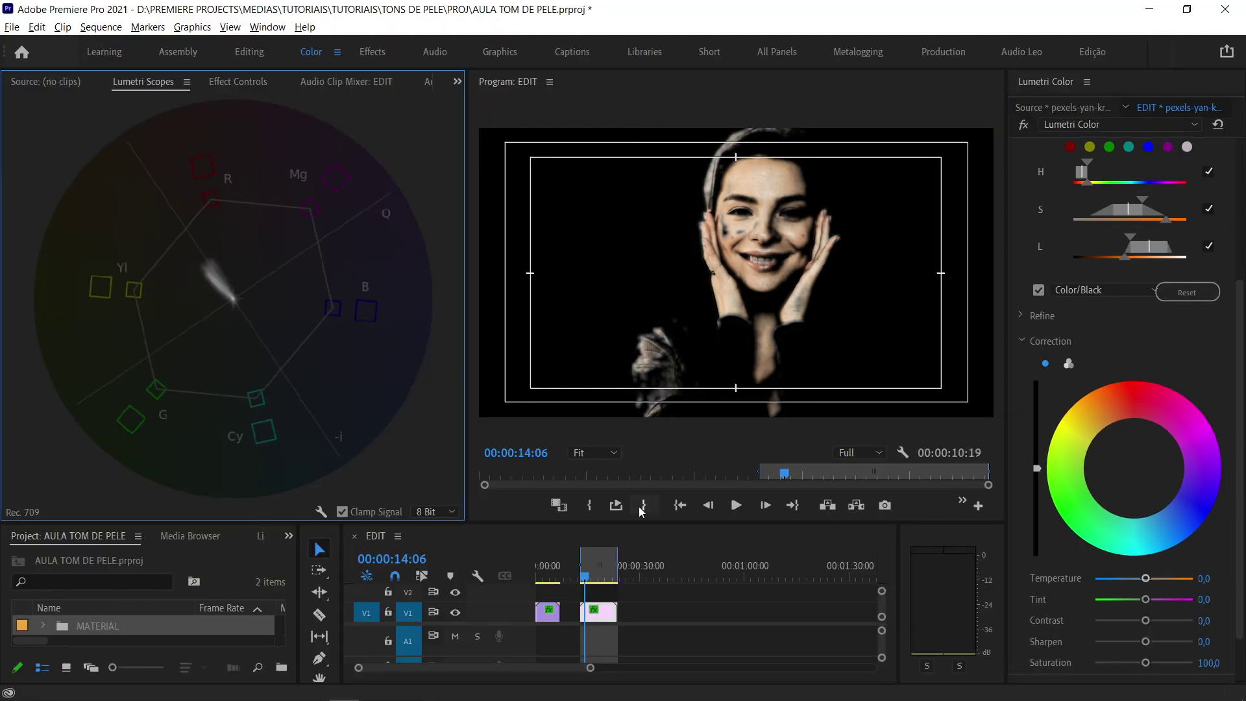
# Turn off the Color/Black key preview and re-enable the clip's Opacity mask
pyautogui.click(1039, 290)
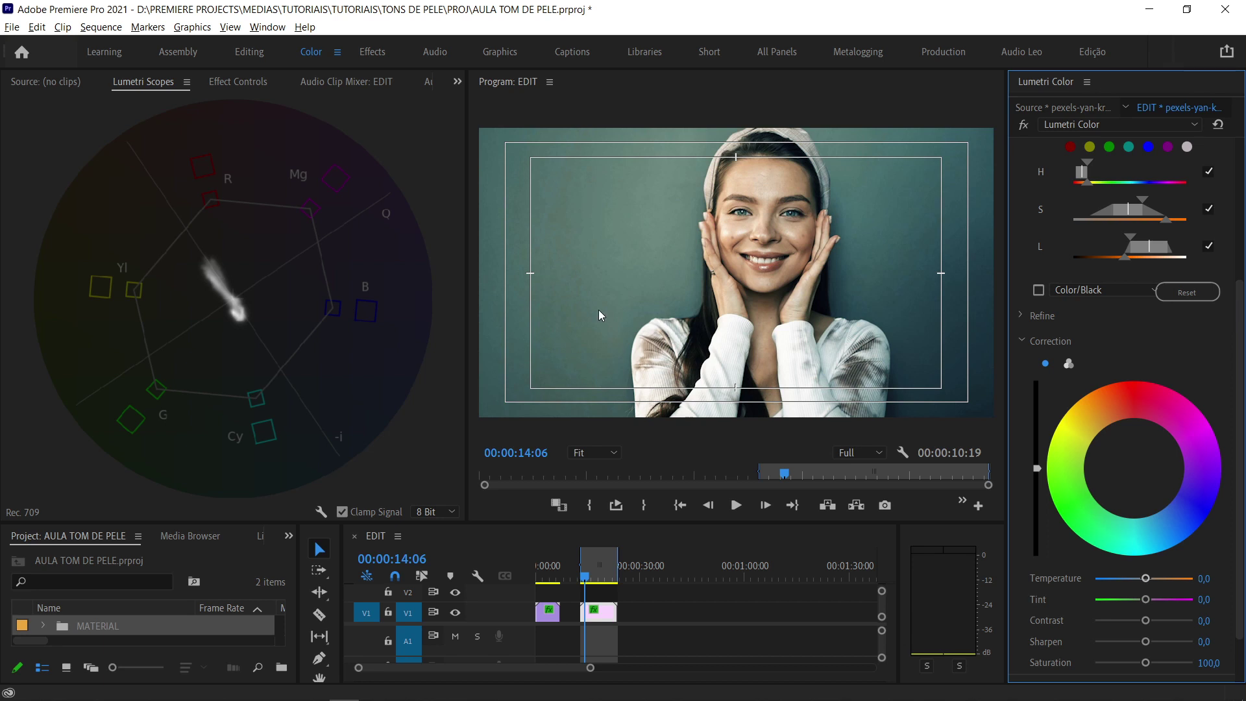
pyautogui.click(247, 95)
pyautogui.click(29, 283)
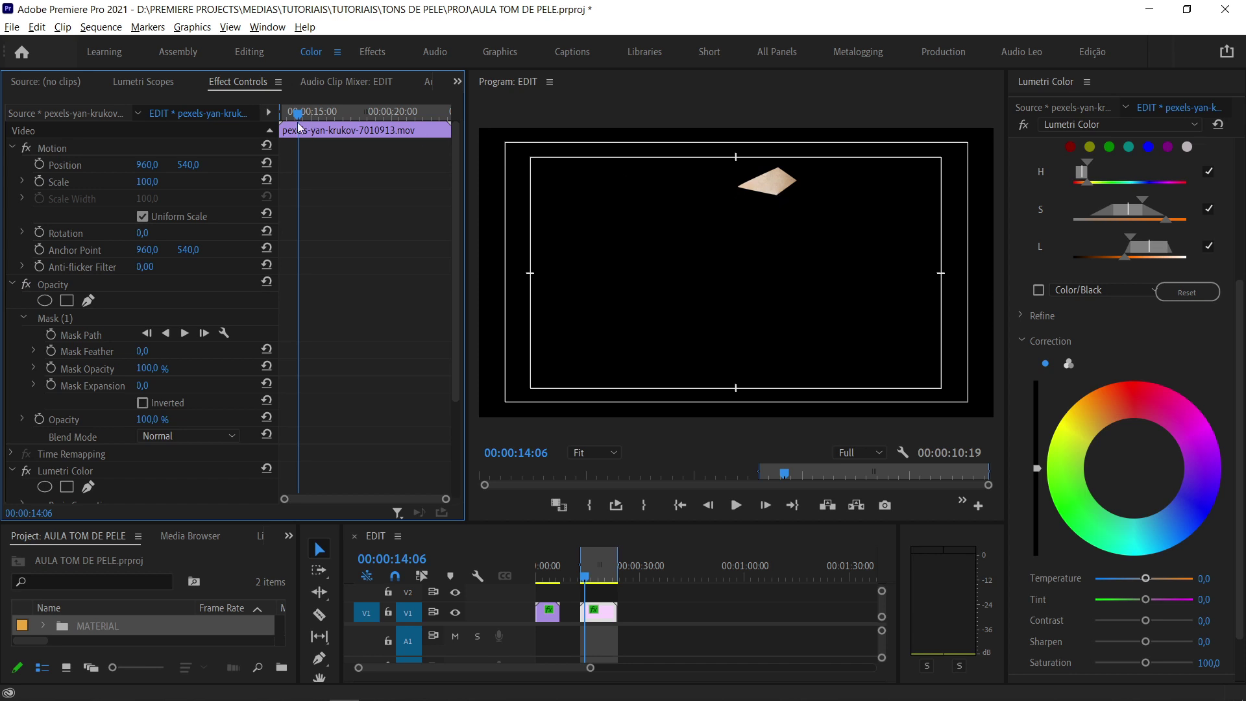
# Check the isolated skin patch on the vectorscope, then return to Effect Controls
pyautogui.click(113, 83)
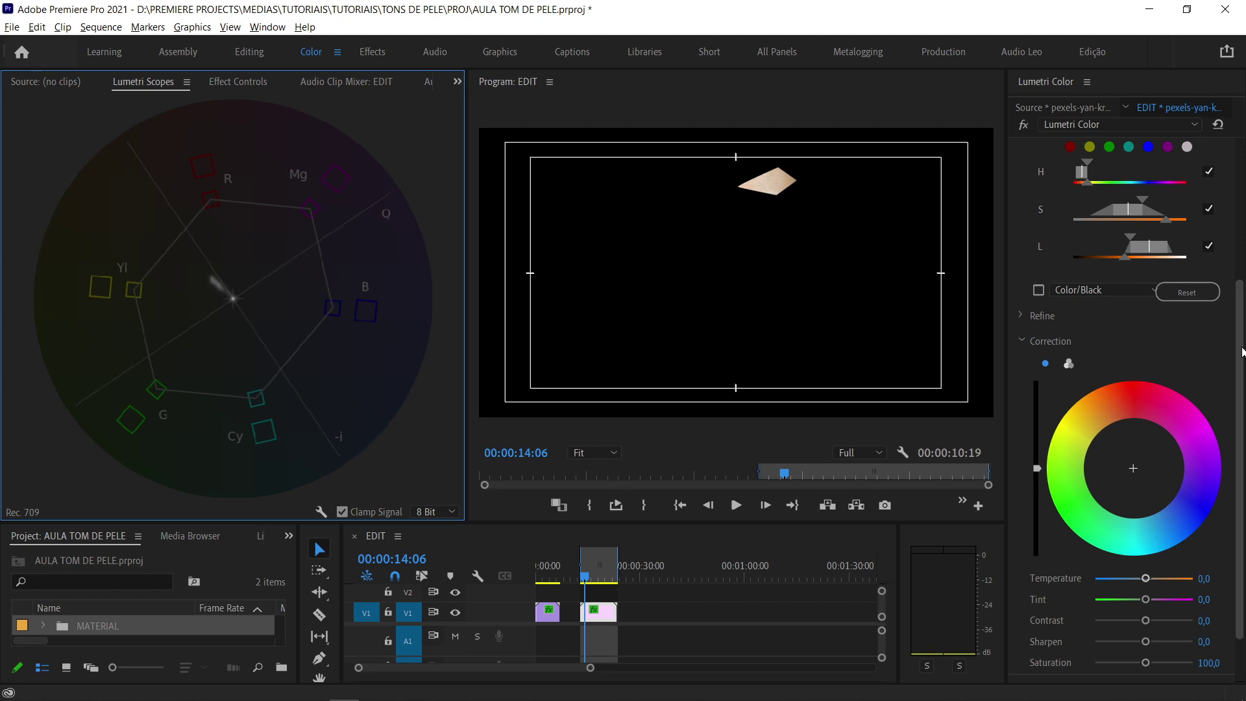
pyautogui.scroll(-1, 1076, 380)
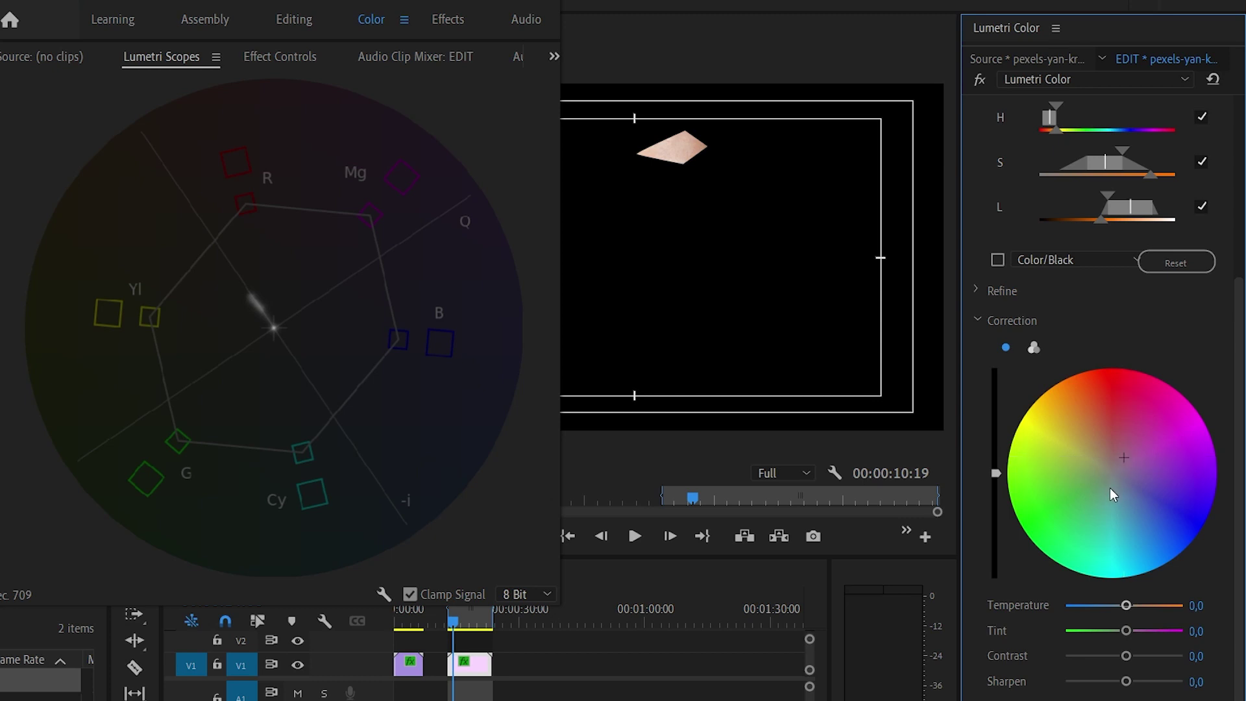
pyautogui.click(279, 57)
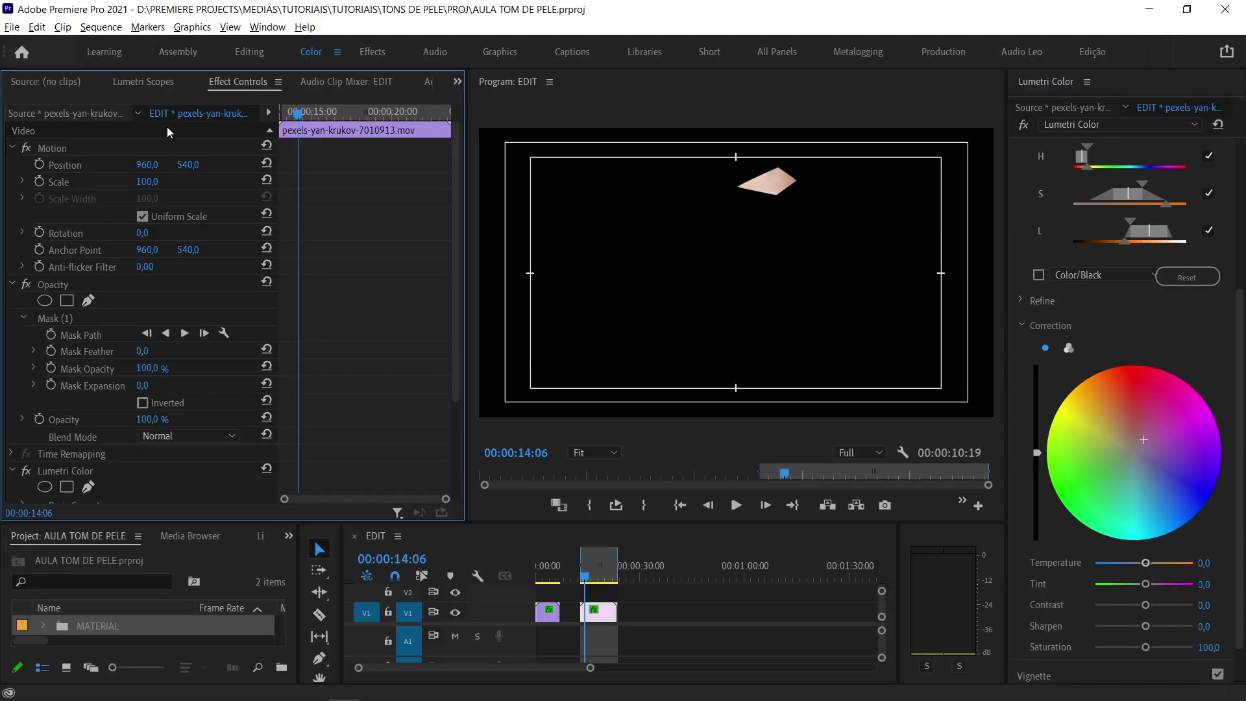
# Turn off the opacity mask, disable HSL Secondary, and set the Program monitor zoom to 100%
pyautogui.click(31, 285)
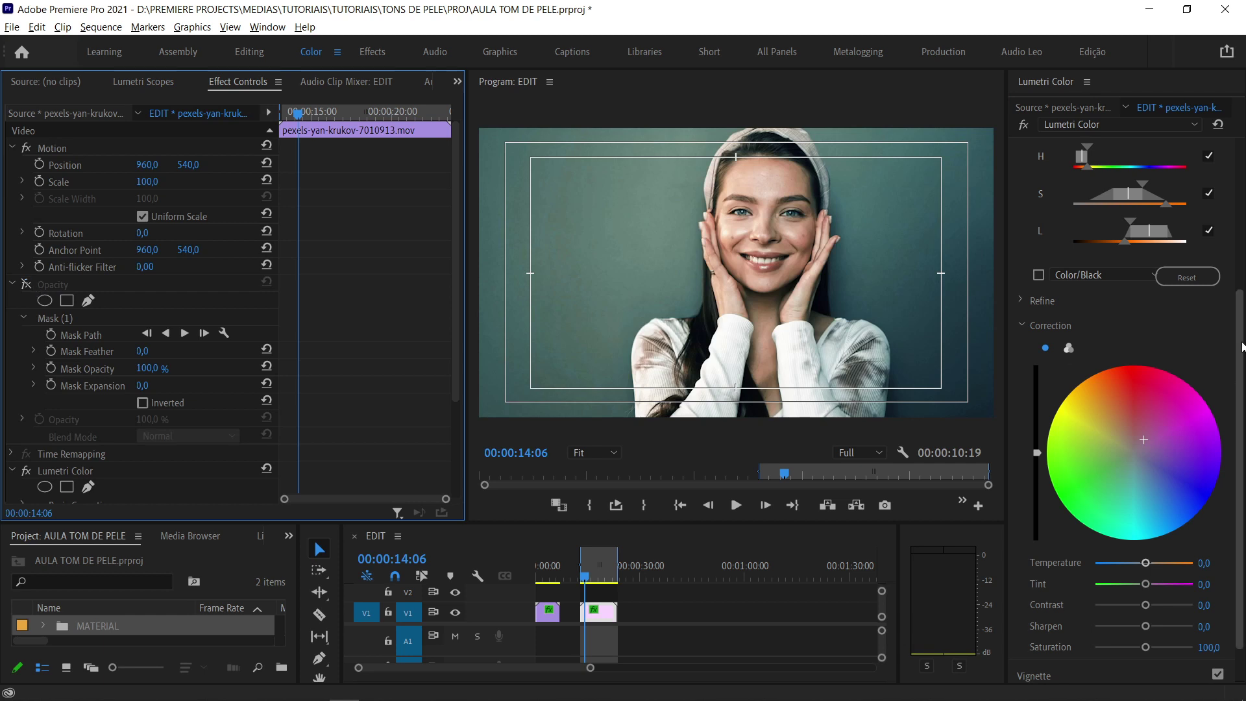
pyautogui.scroll(4, 1069, 352)
pyautogui.scroll(1, 1038, 260)
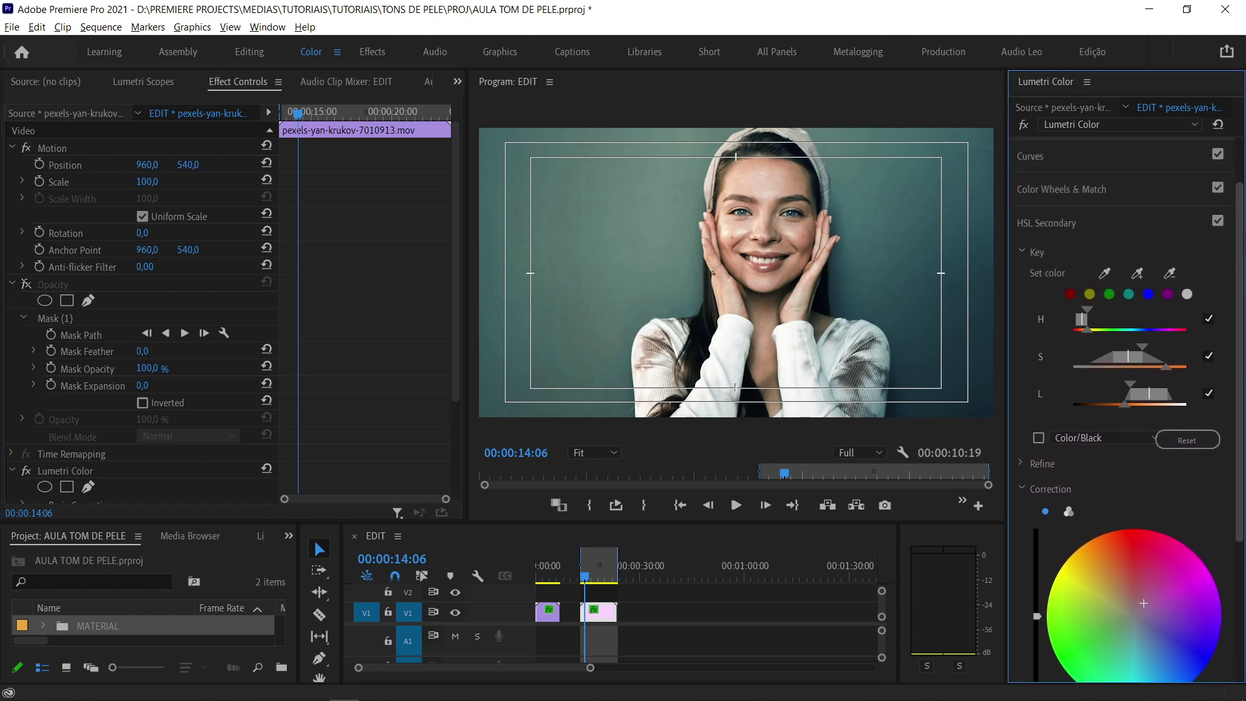
pyautogui.scroll(1, 1025, 246)
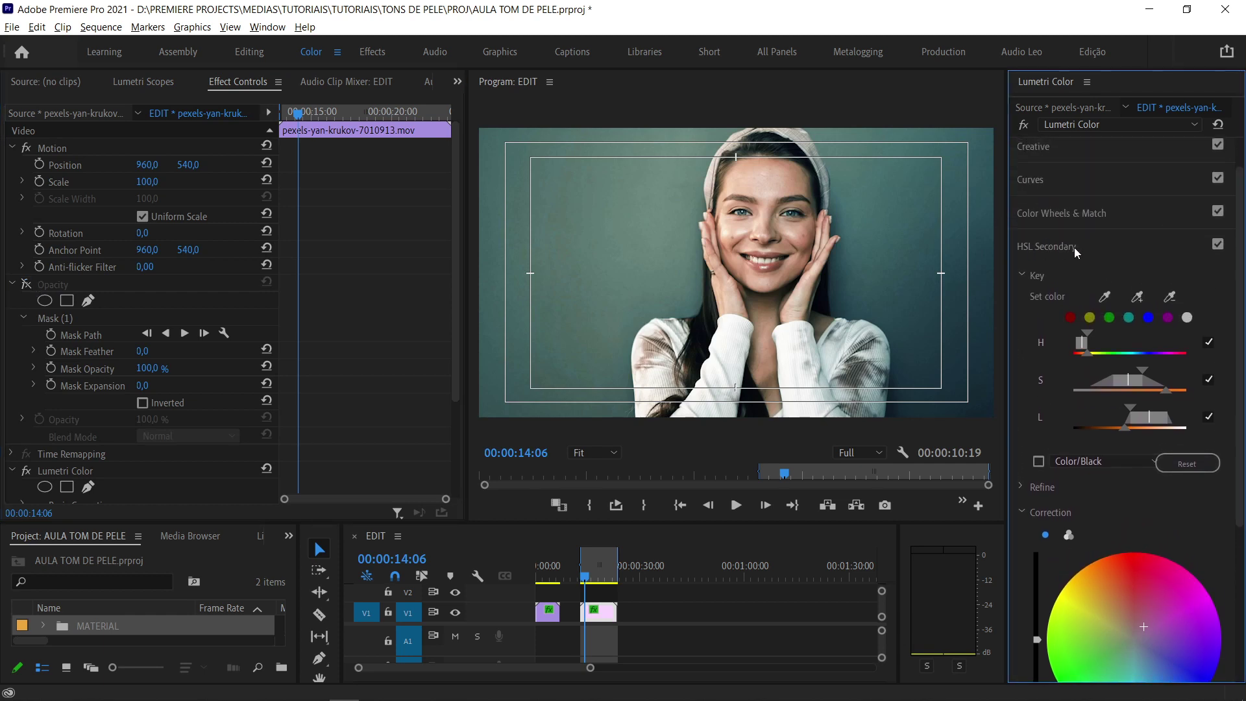
pyautogui.click(1218, 245)
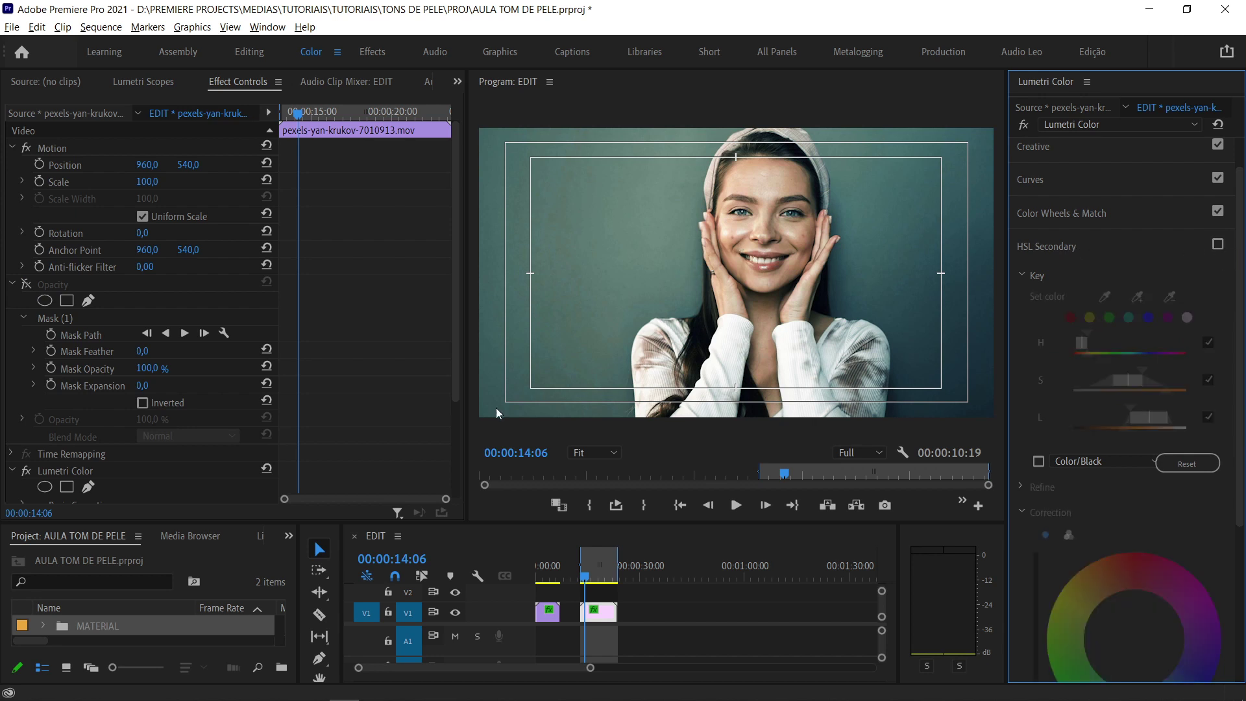
pyautogui.click(602, 455)
pyautogui.click(607, 559)
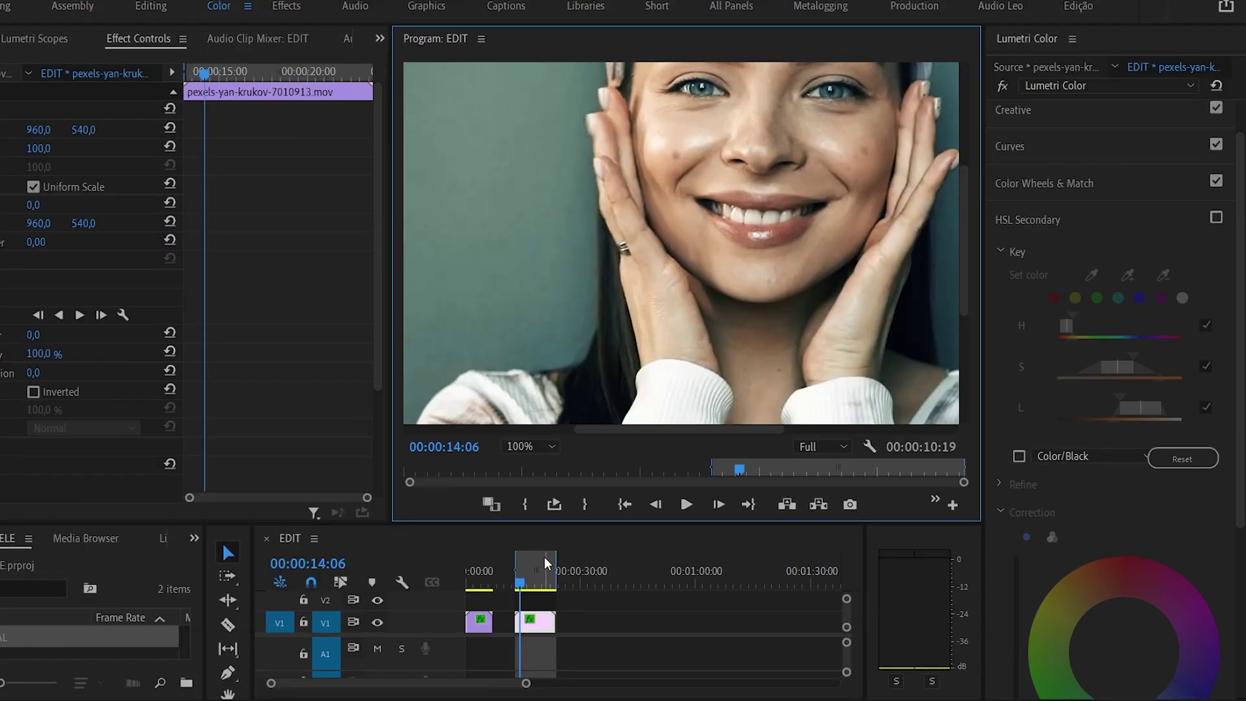
# Toggle HSL Secondary off and on repeatedly to compare the face, leaving it enabled
pyautogui.scroll(1, 976, 252)
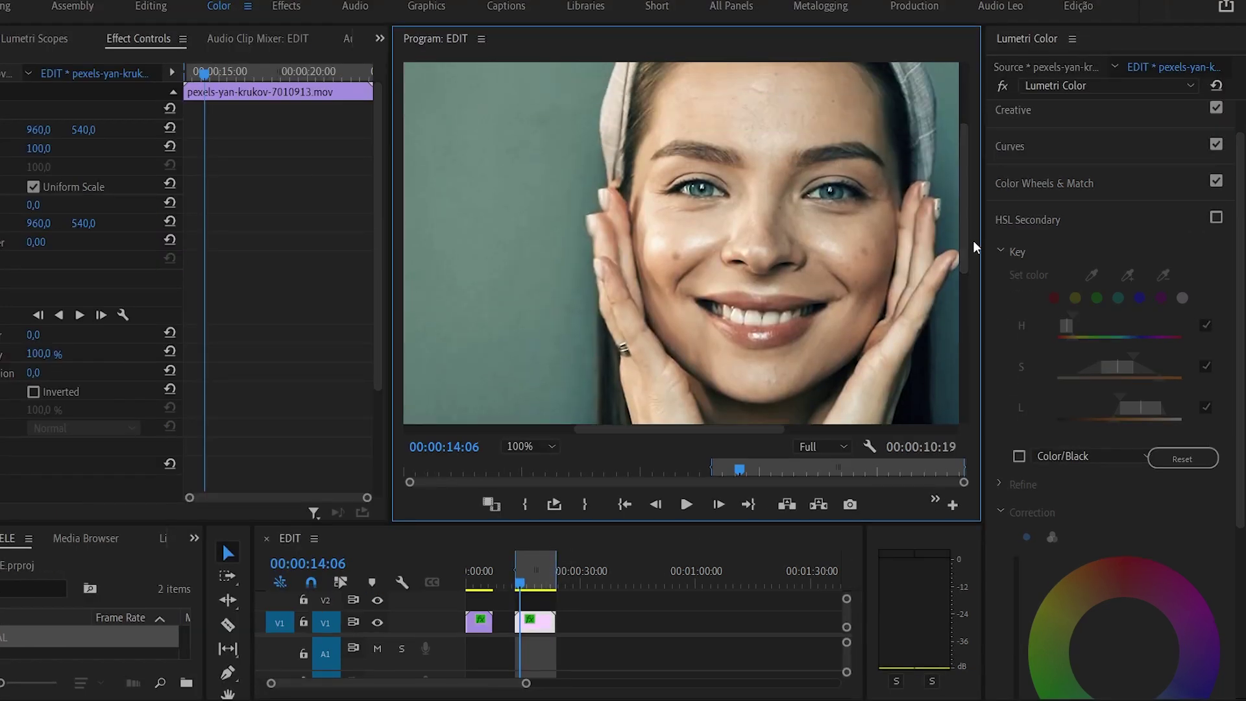
pyautogui.scroll(2, 968, 234)
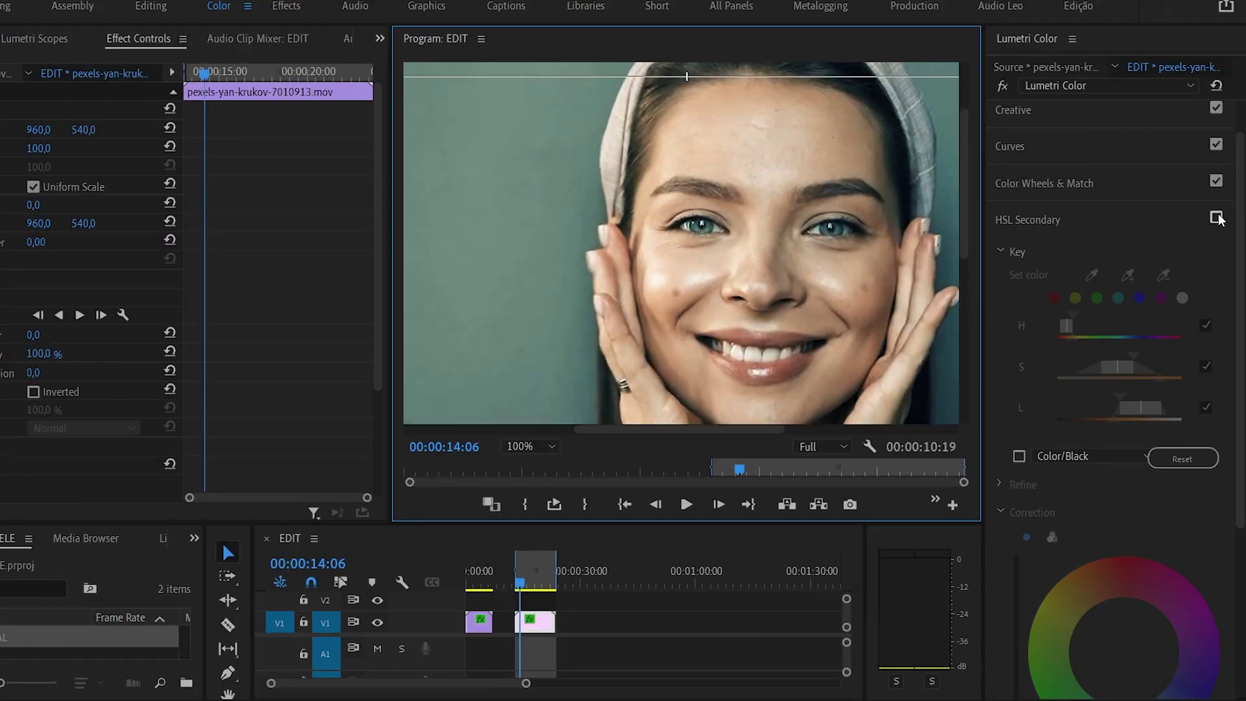
pyautogui.click(1216, 219)
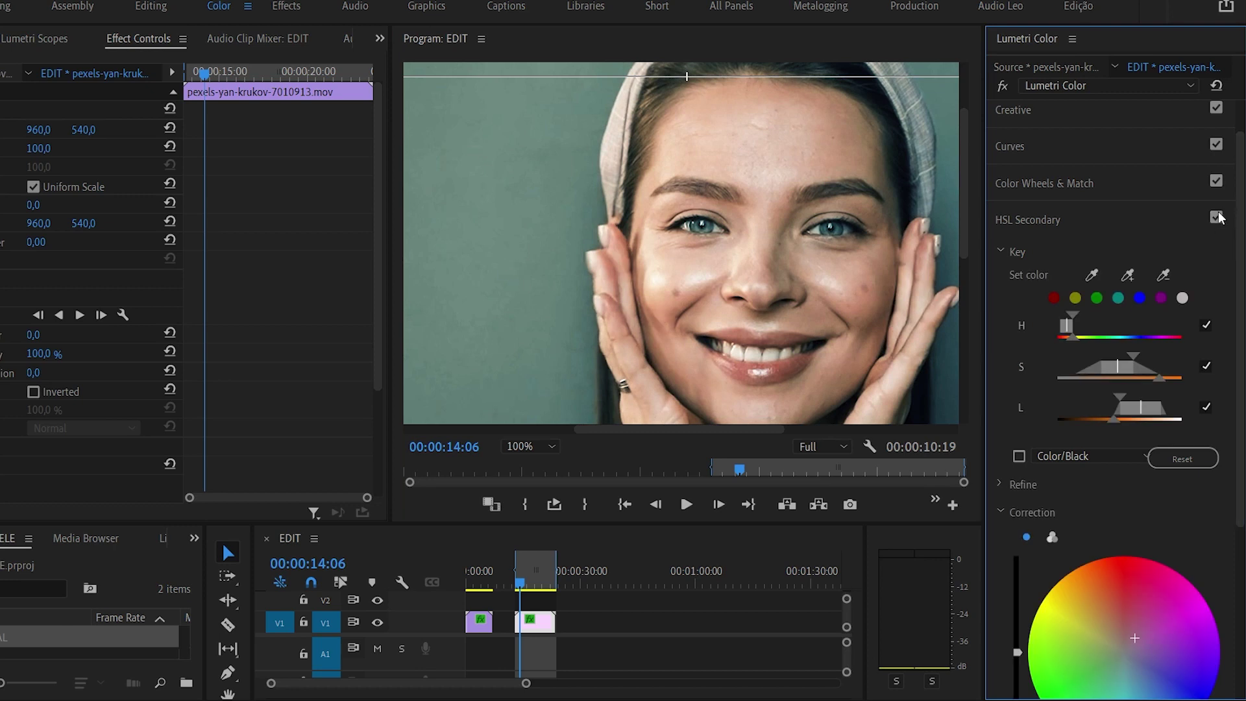
pyautogui.click(1217, 219)
pyautogui.click(1217, 219)
pyautogui.scroll(-1, 1241, 237)
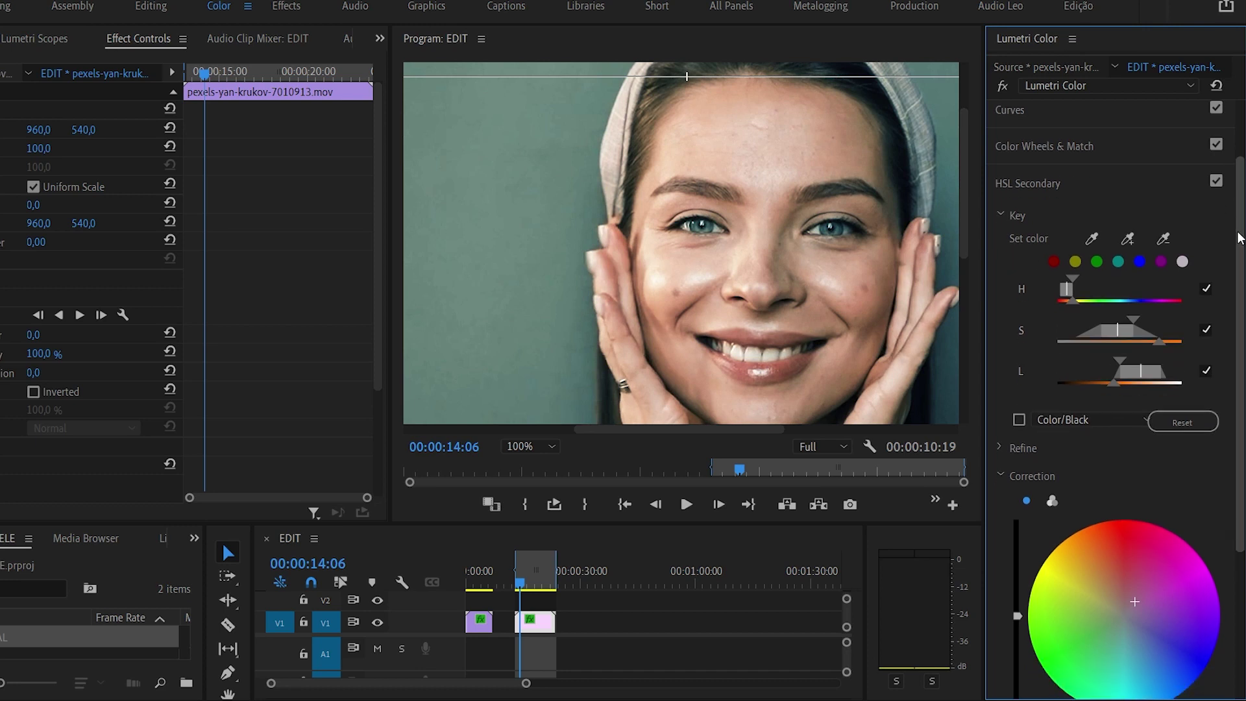
pyautogui.scroll(-1, 1241, 237)
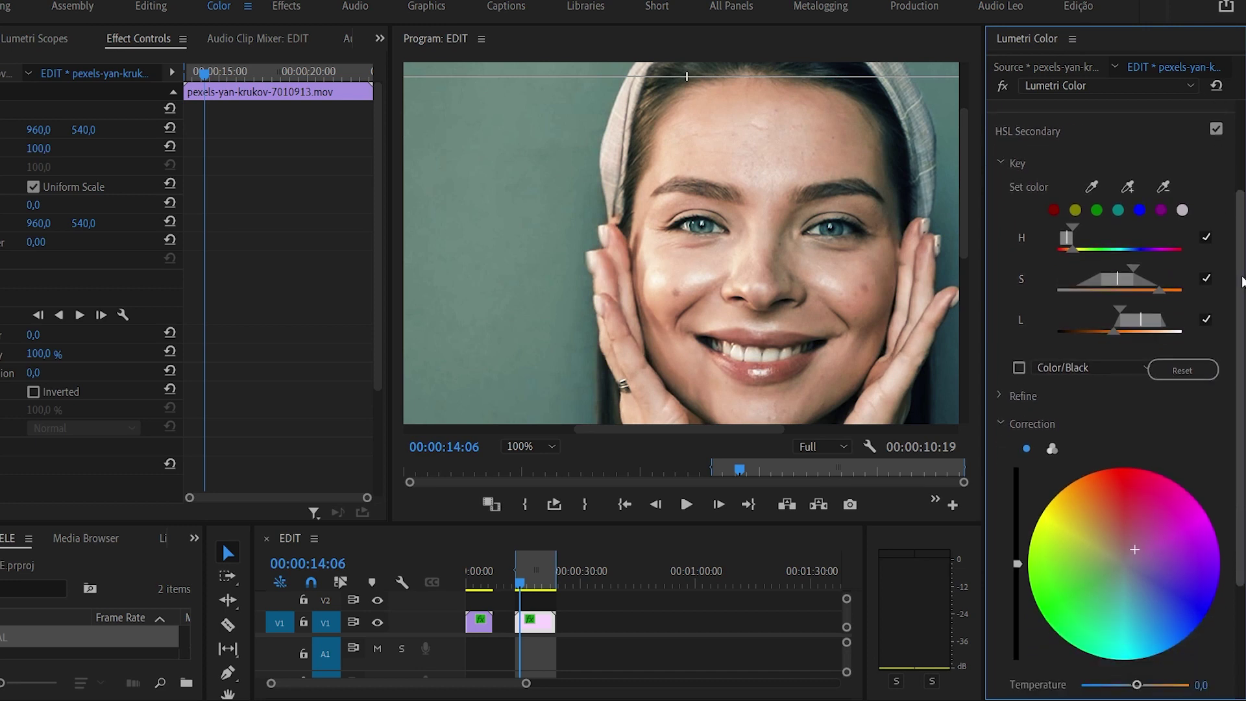
pyautogui.scroll(3, 1240, 182)
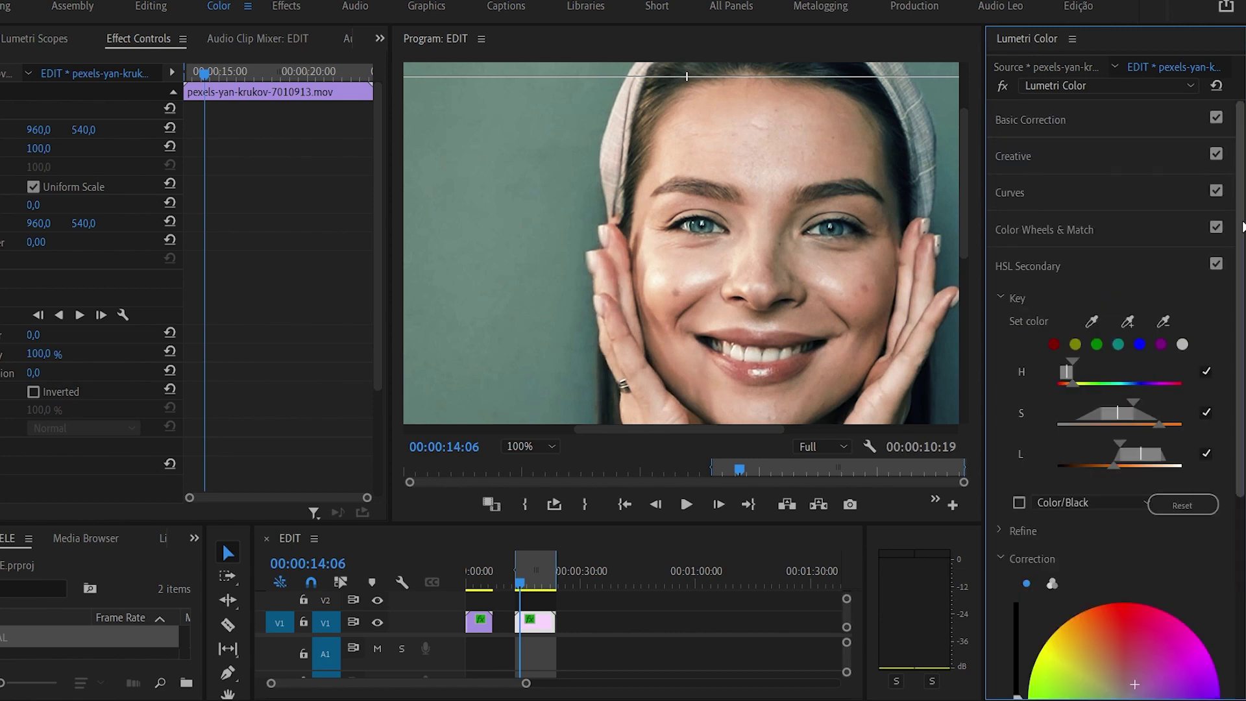
pyautogui.click(1216, 266)
pyautogui.click(1216, 265)
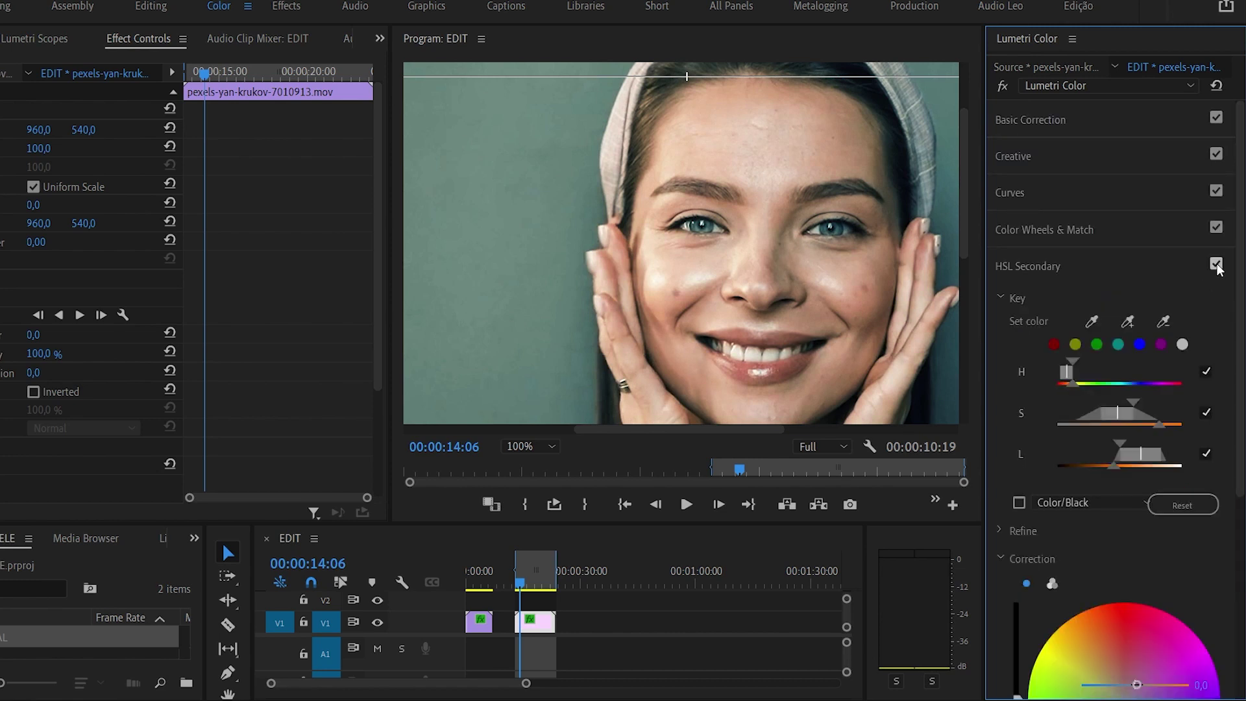
pyautogui.click(1216, 265)
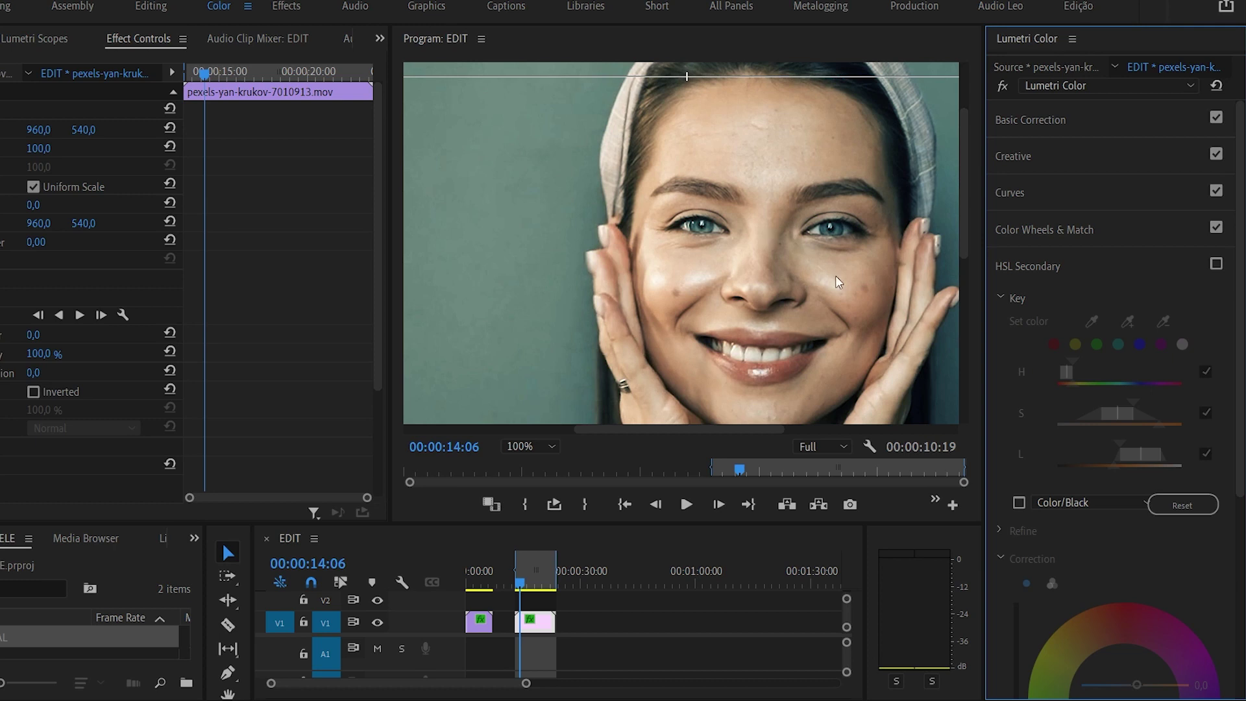
pyautogui.click(1216, 264)
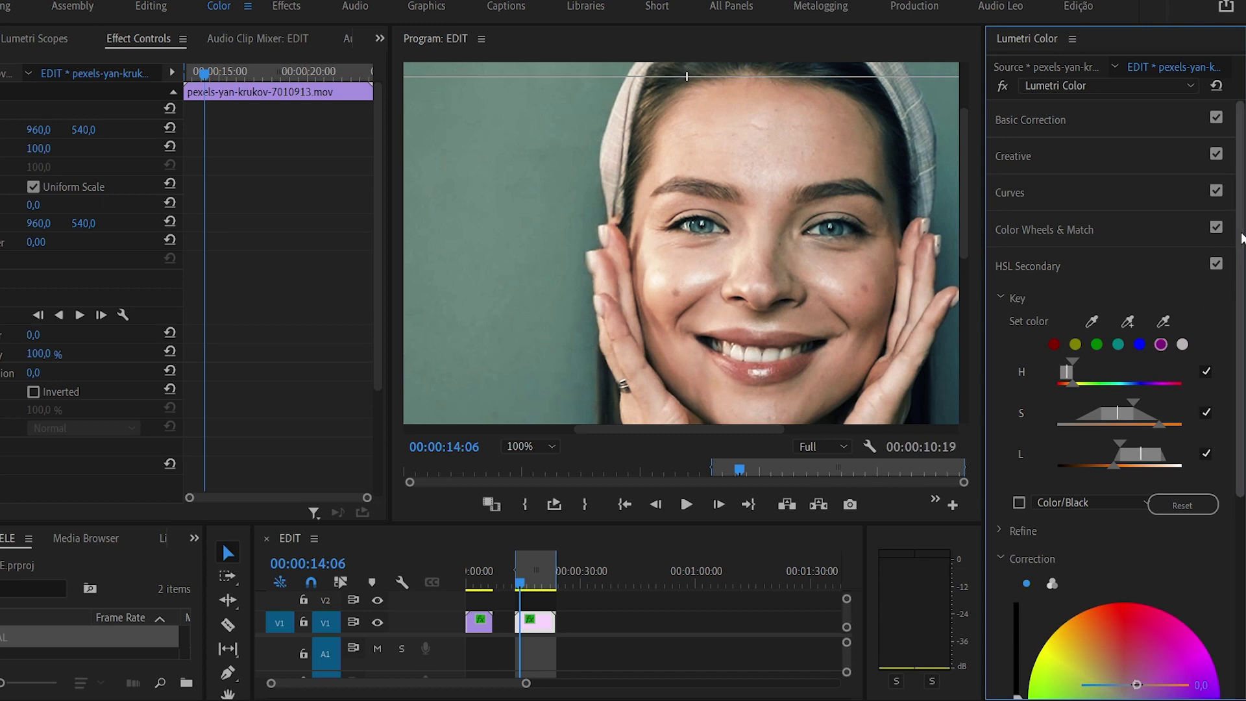
pyautogui.scroll(-5, 1225, 382)
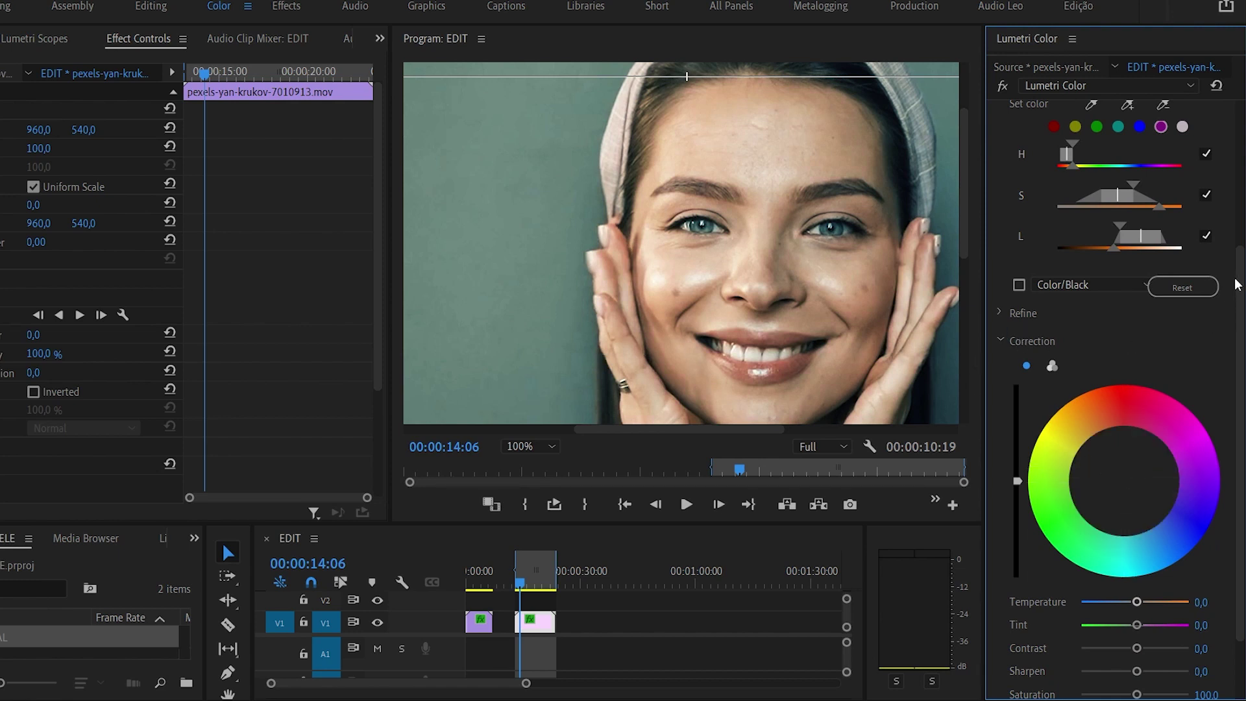
pyautogui.scroll(-2, 1238, 286)
# Switch HSL Secondary Correction to Shadows, Midtones and Highlights wheels and nudge the Midtones slightly
pyautogui.click(1053, 314)
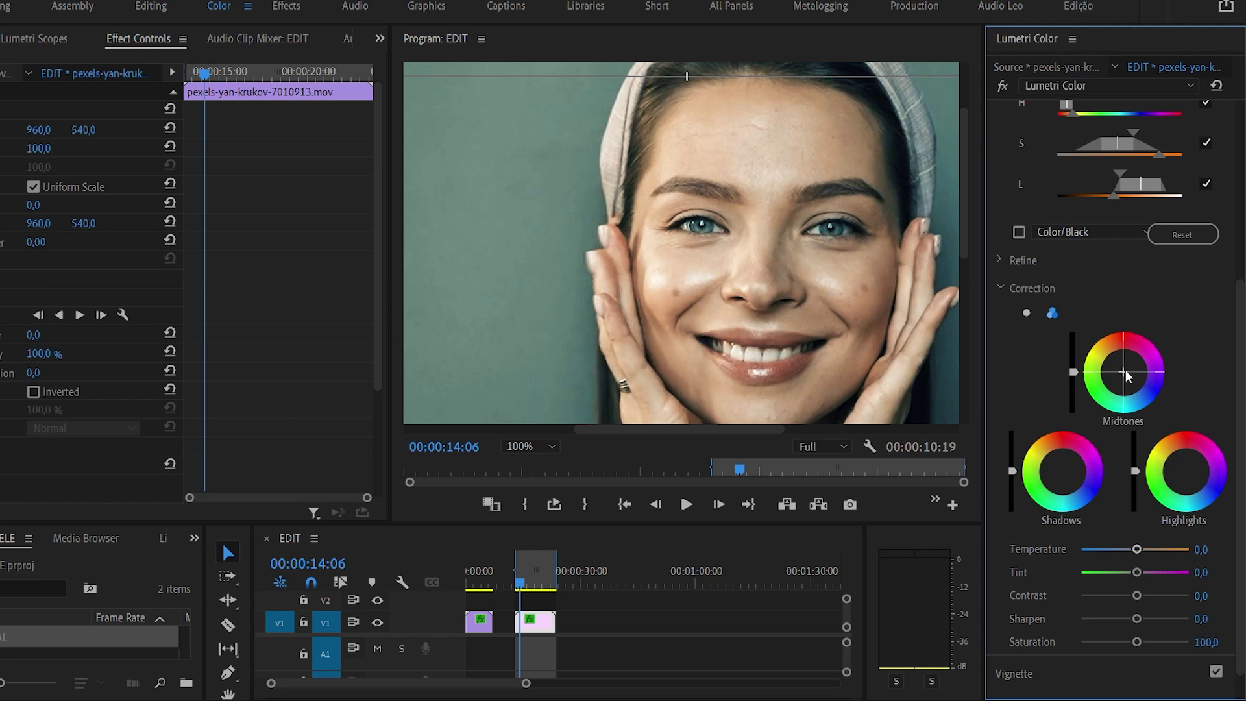
pyautogui.moveTo(1123, 372); pyautogui.dragTo(1126, 369)
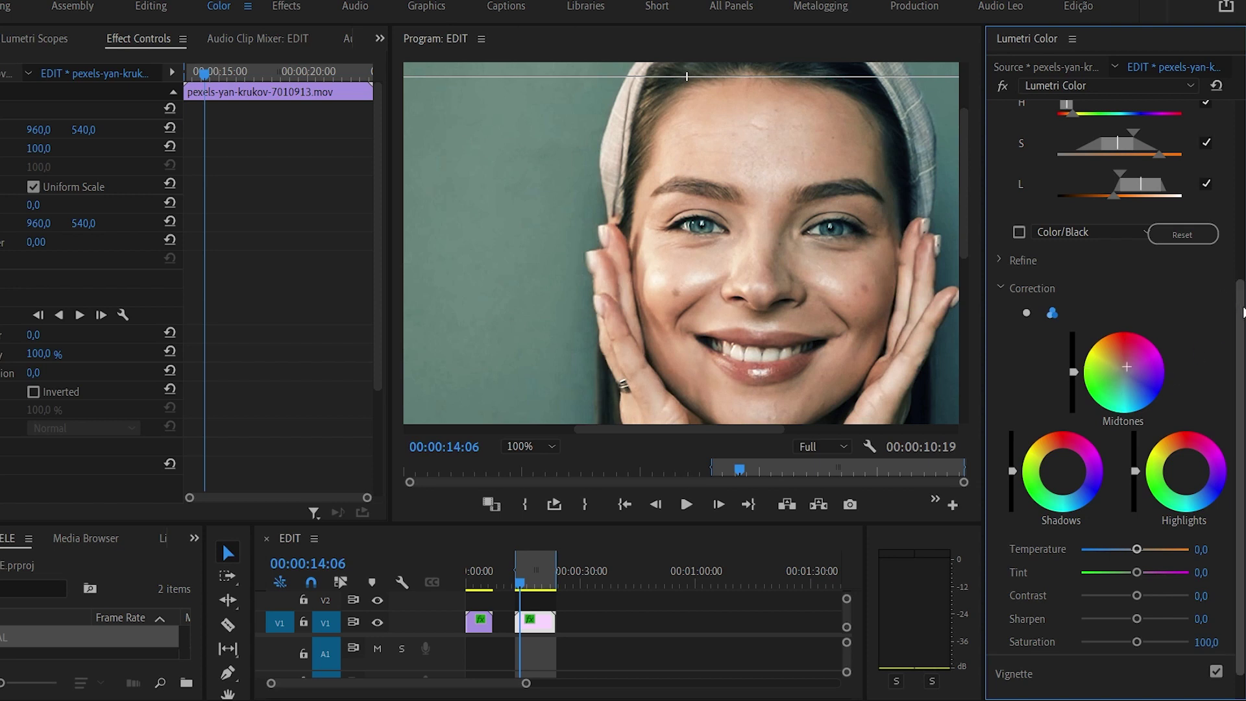
pyautogui.moveTo(1241, 310); pyautogui.dragTo(1241, 332)
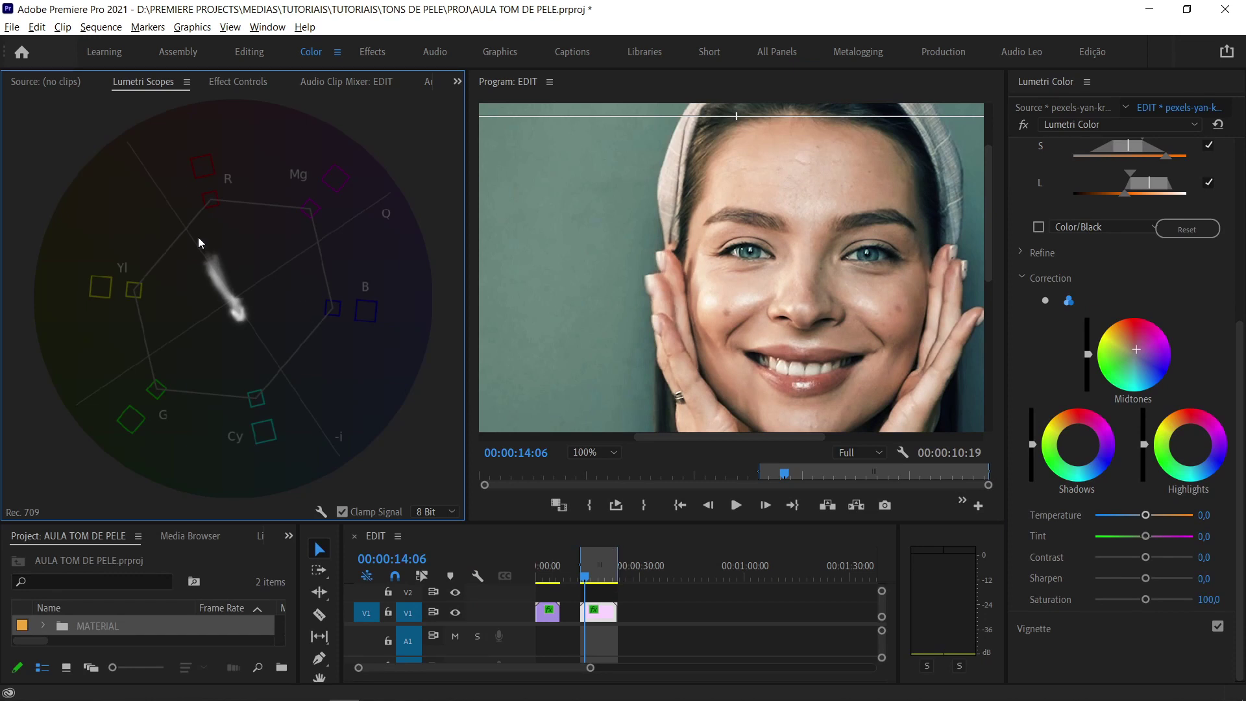
# Enable the Opacity mask, read the isolated skin patch on the vectorscope, then return to Effect Controls
pyautogui.click(230, 83)
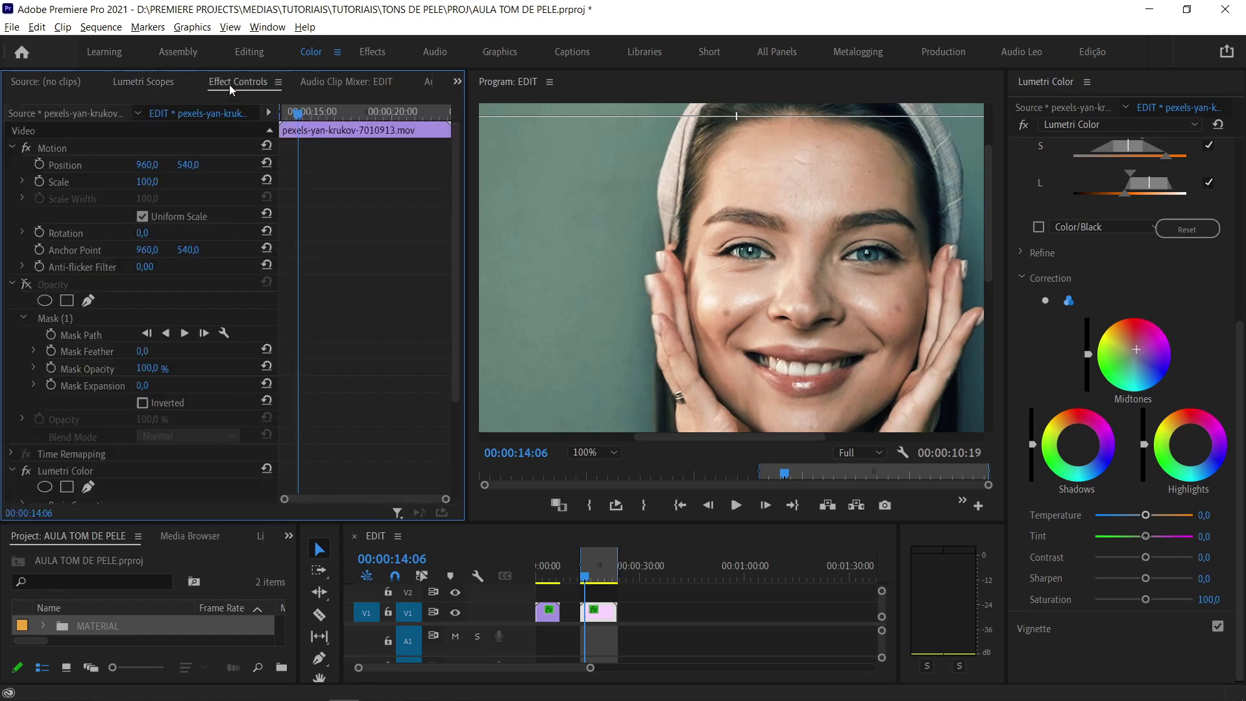
pyautogui.click(26, 285)
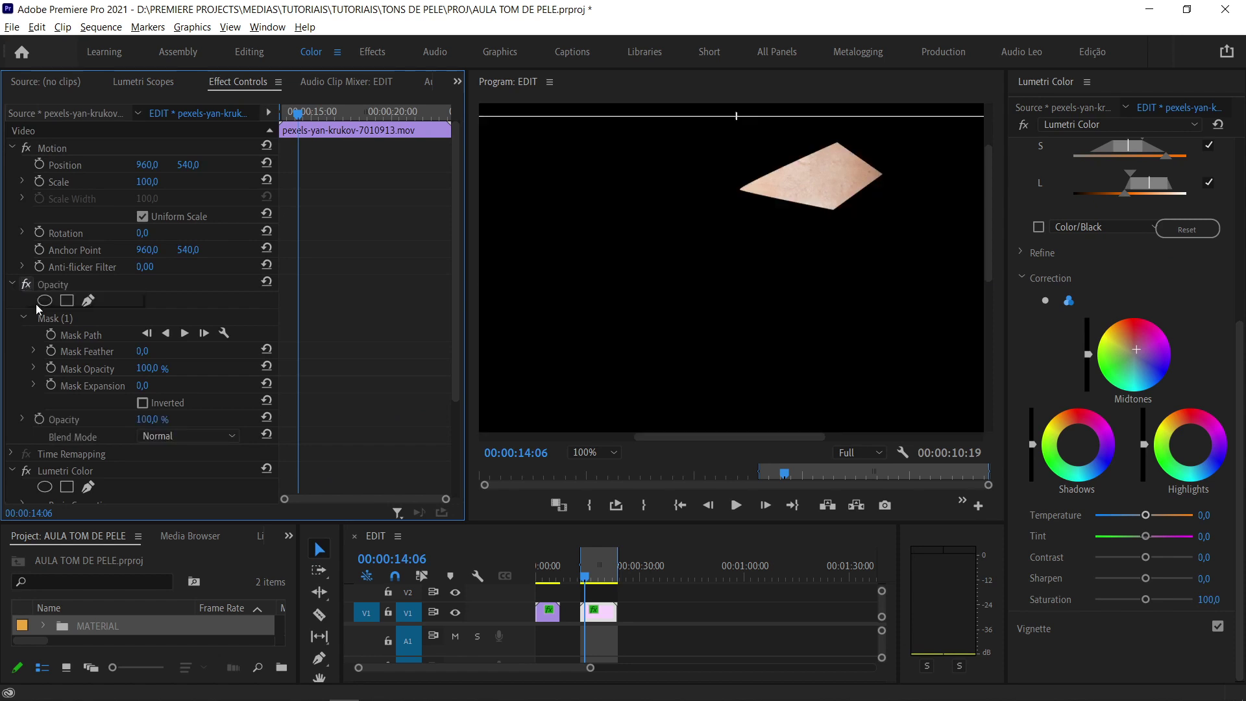
pyautogui.click(142, 82)
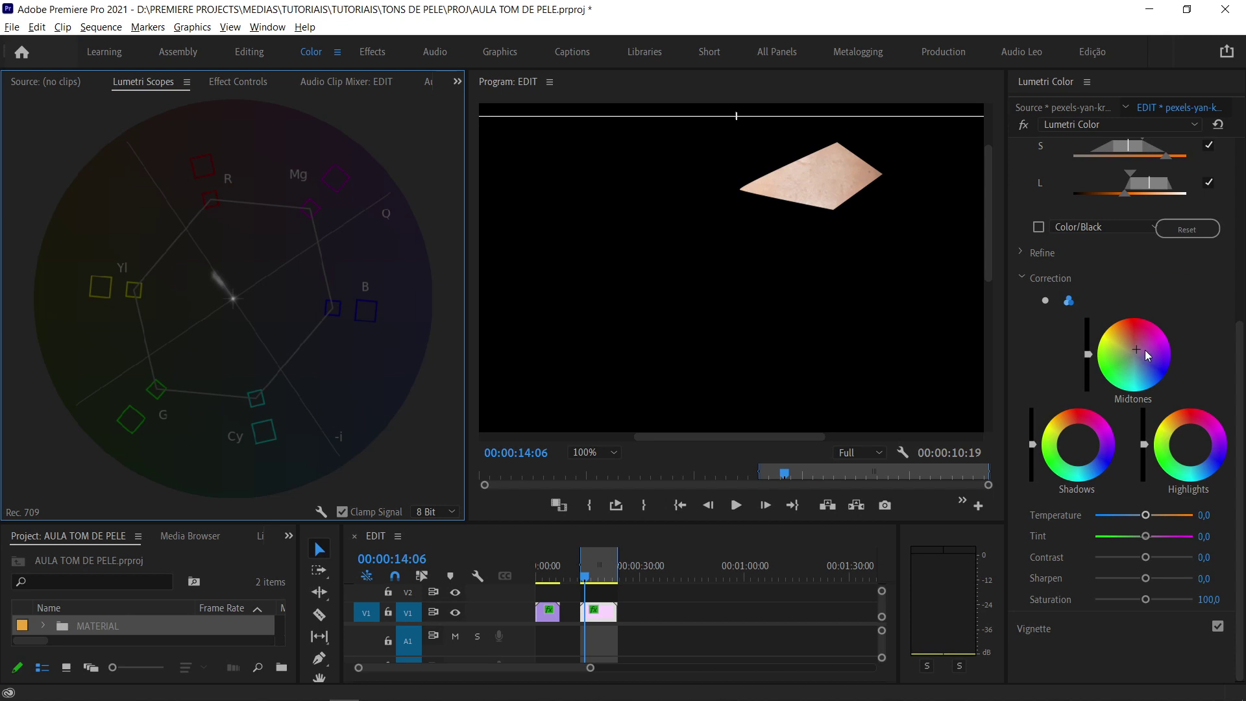
pyautogui.click(1145, 351)
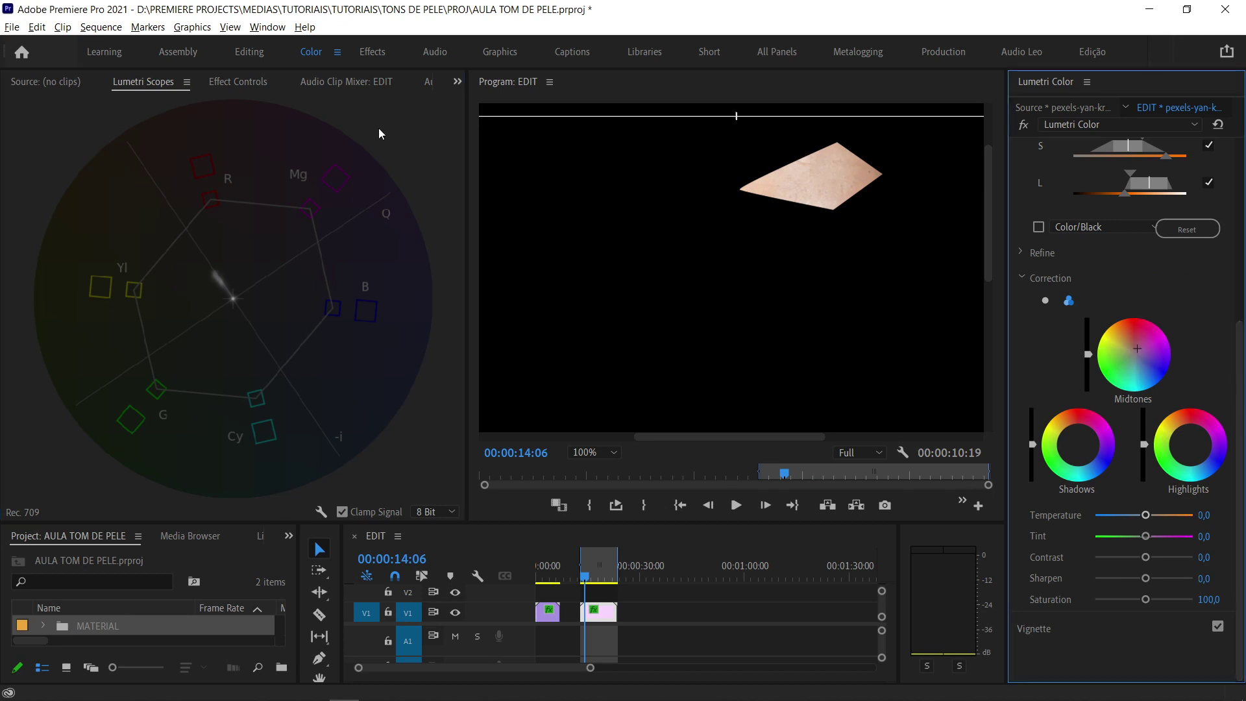
pyautogui.click(229, 80)
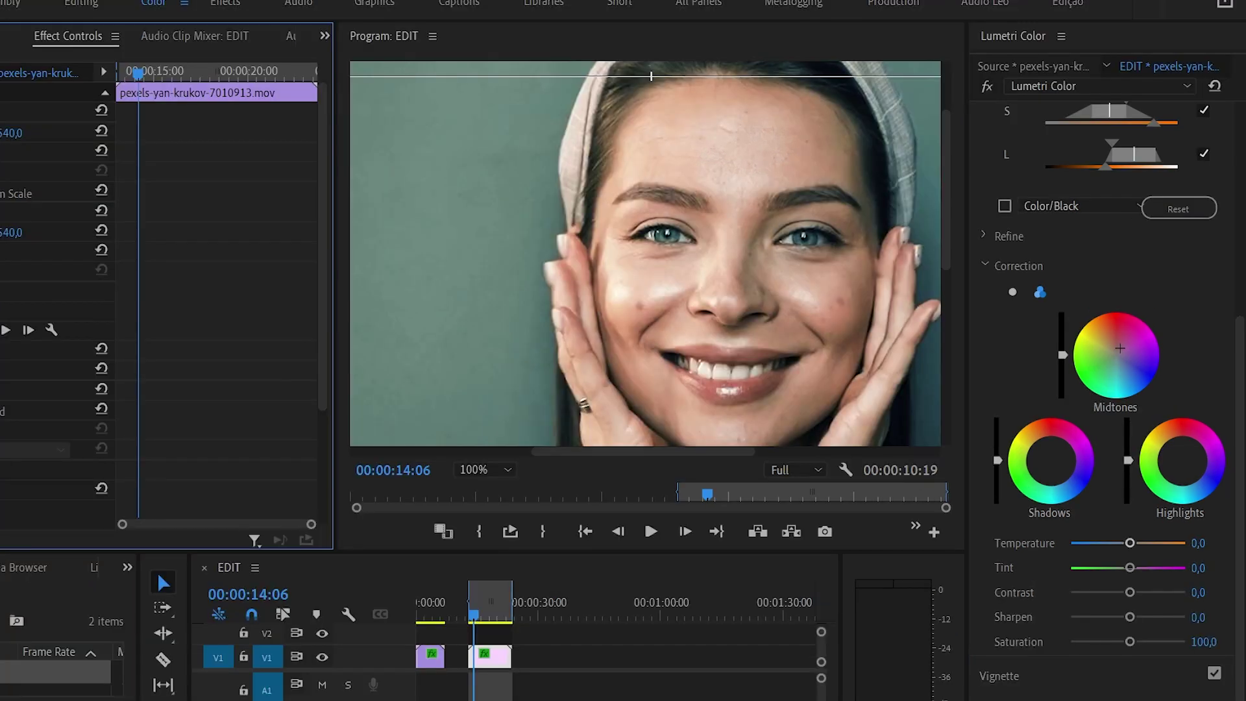
# Set the HSL correction's Contrast to 26,2, Sharpen to 8,2 and Saturation to about 111,5
pyautogui.click(1241, 361)
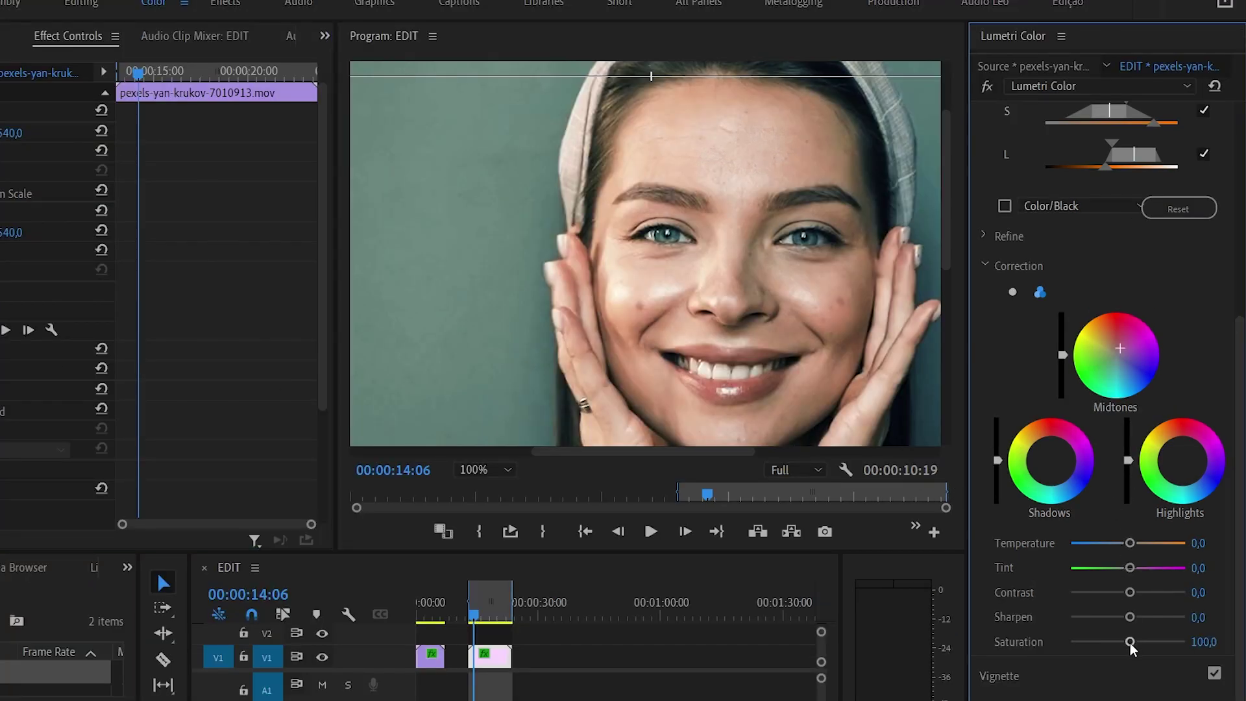
pyautogui.moveTo(1130, 643); pyautogui.dragTo(1137, 643)
pyautogui.moveTo(1130, 592); pyautogui.dragTo(1144, 592)
pyautogui.moveTo(1131, 619); pyautogui.dragTo(1187, 619)
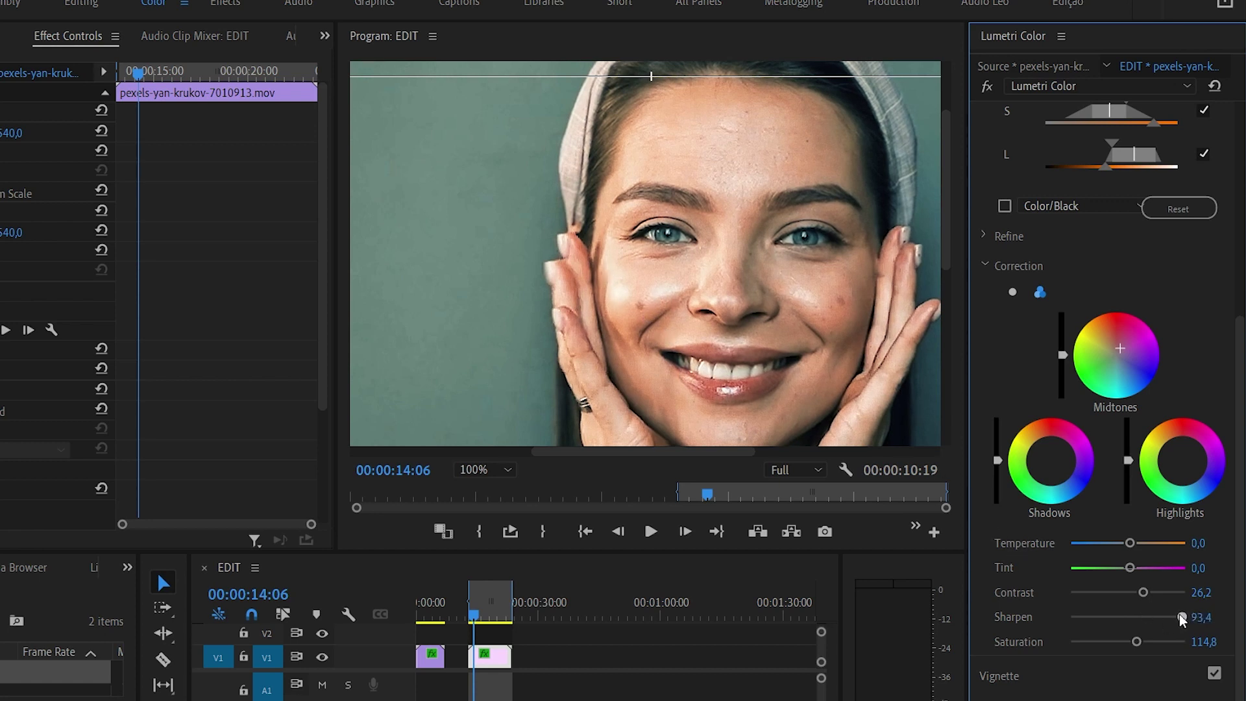
pyautogui.moveTo(1186, 618)
pyautogui.mouseDown()
pyautogui.moveTo(1040, 609)
pyautogui.moveTo(1132, 629)
pyautogui.mouseUp()
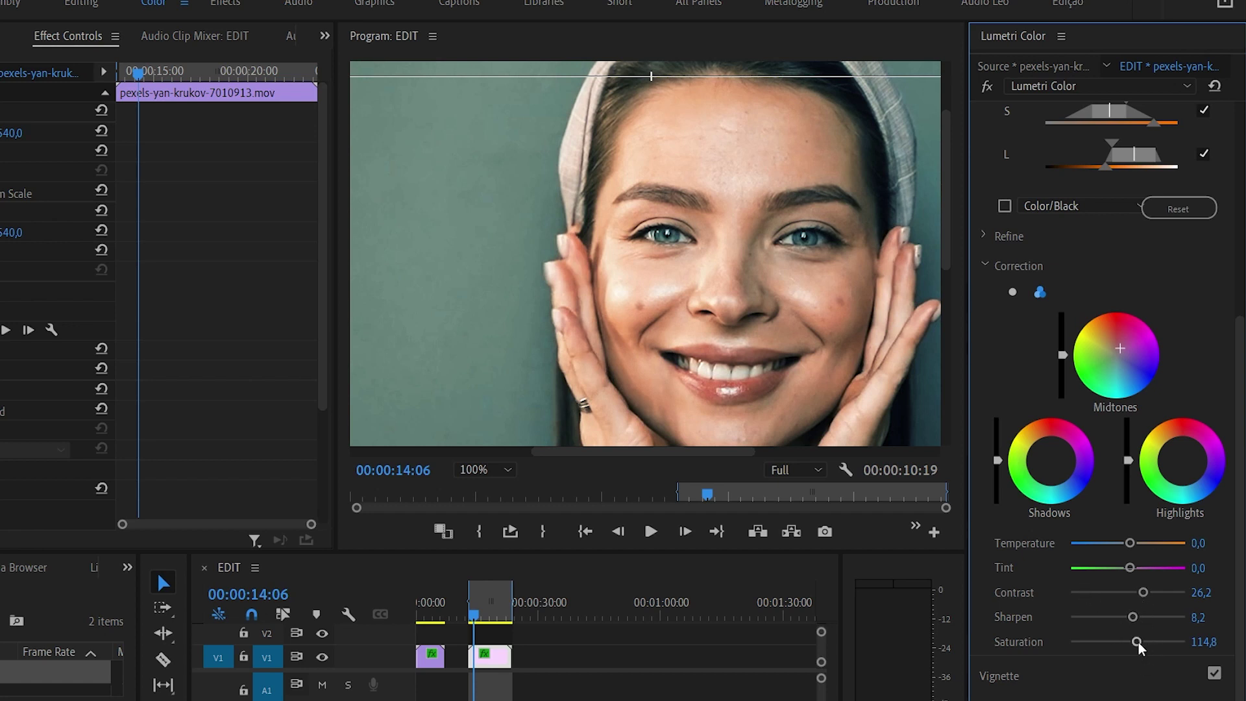
pyautogui.moveTo(1139, 647); pyautogui.dragTo(1135, 648)
# Set the Program monitor zoom to Fit and toggle HSL Secondary off and back on to compare
pyautogui.scroll(5, 1230, 344)
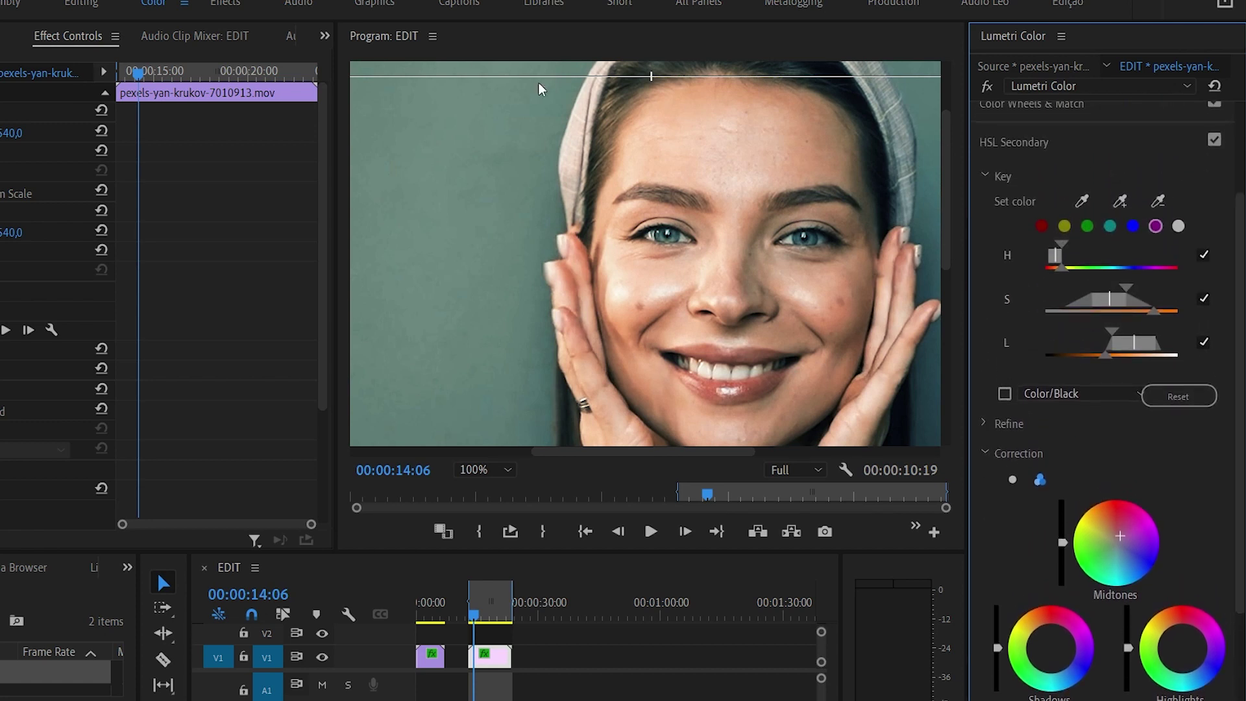
pyautogui.click(493, 469)
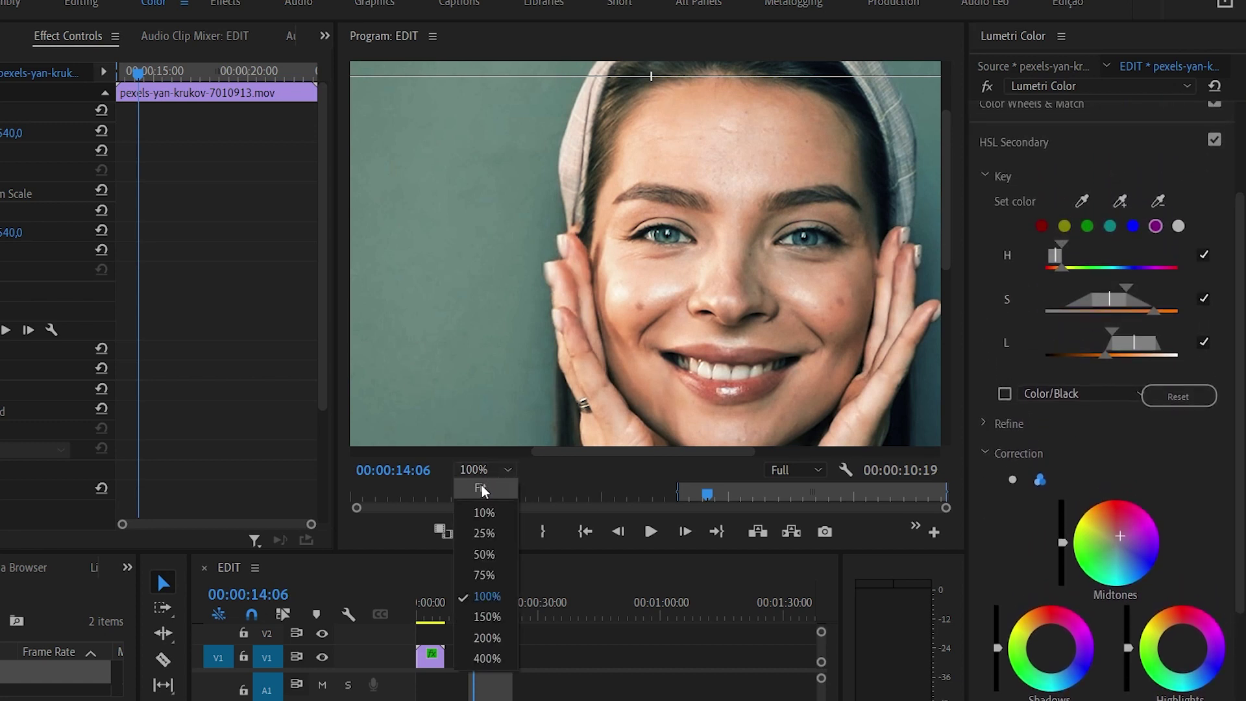
pyautogui.click(482, 490)
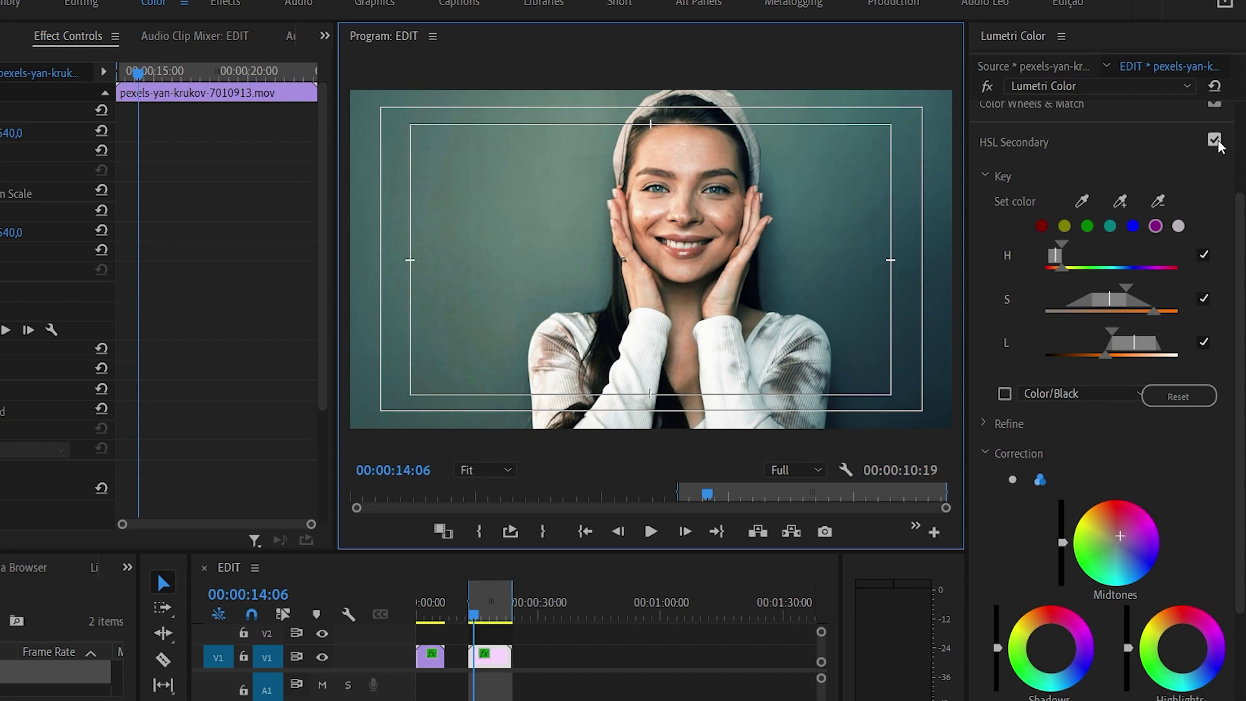
pyautogui.click(1216, 143)
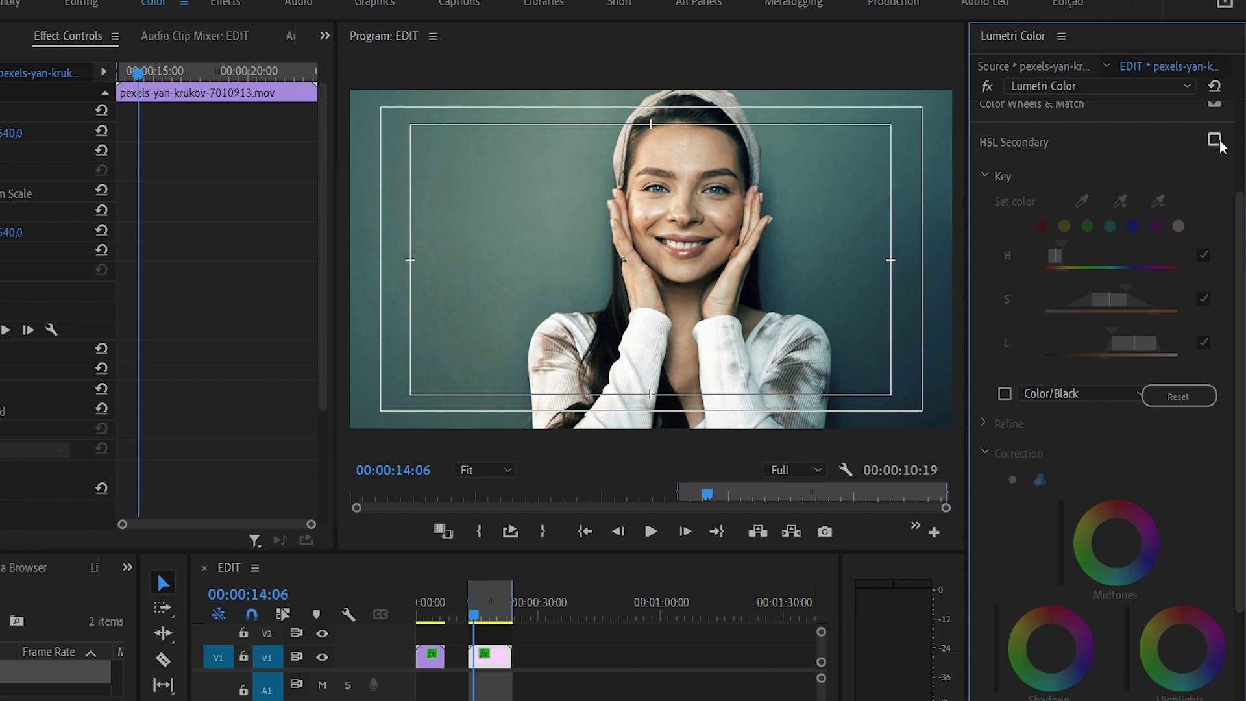
pyautogui.click(1215, 141)
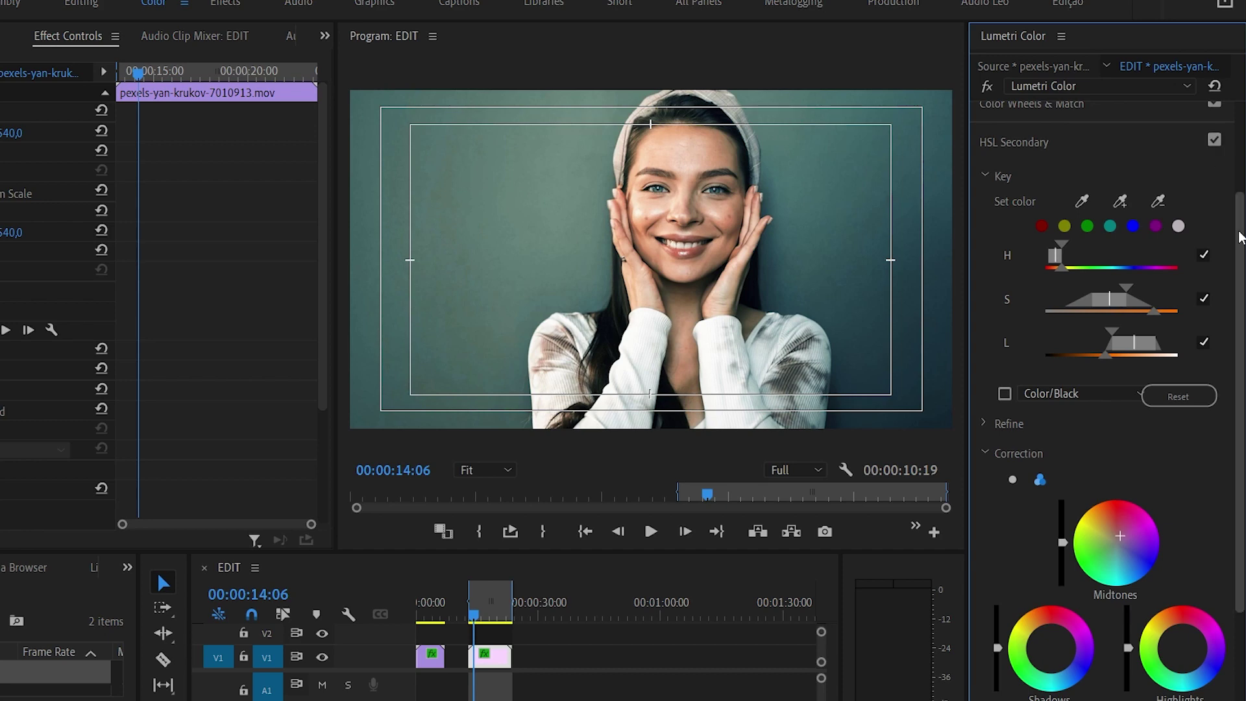
pyautogui.scroll(-2, 1233, 234)
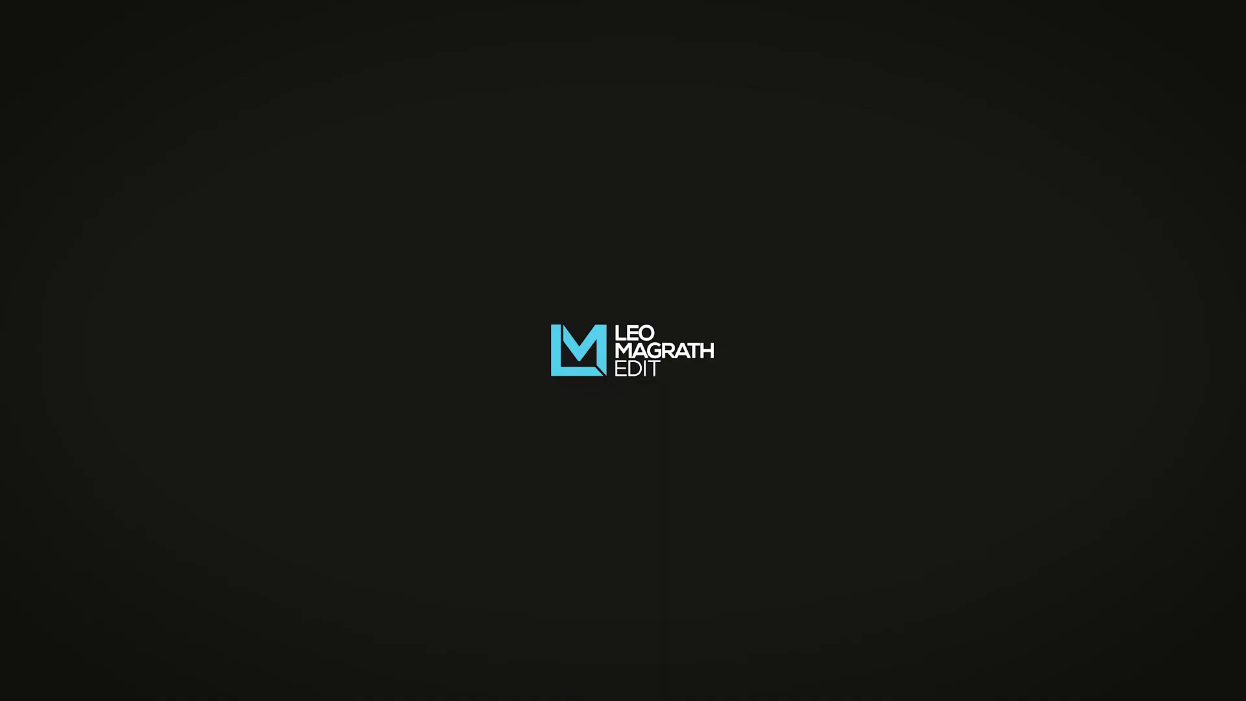